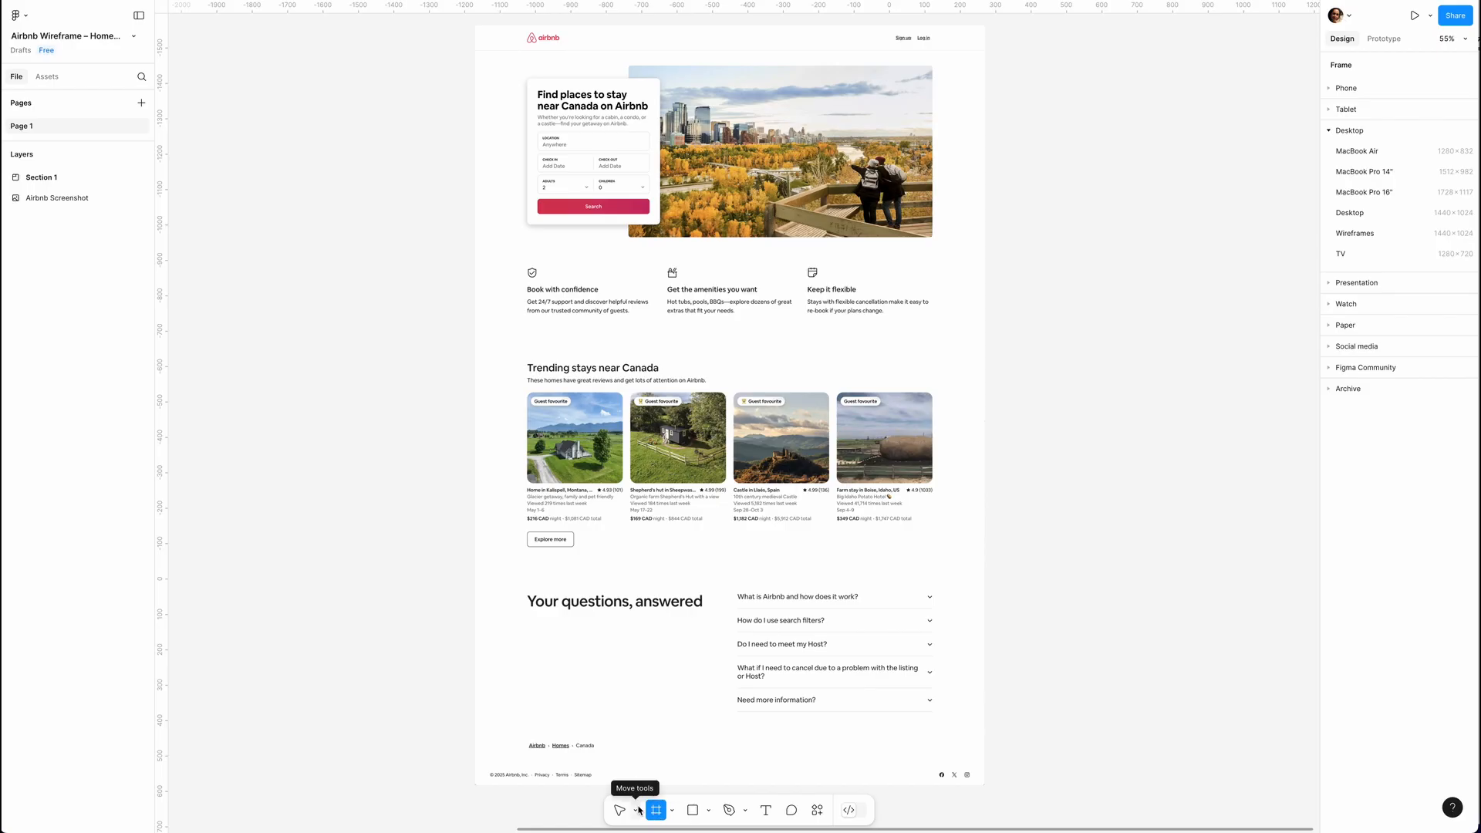
Add a Wireframes preset frame beside the Airbnb screenshot, extend its height to 2146, and name it Homepage.
click(1372, 239)
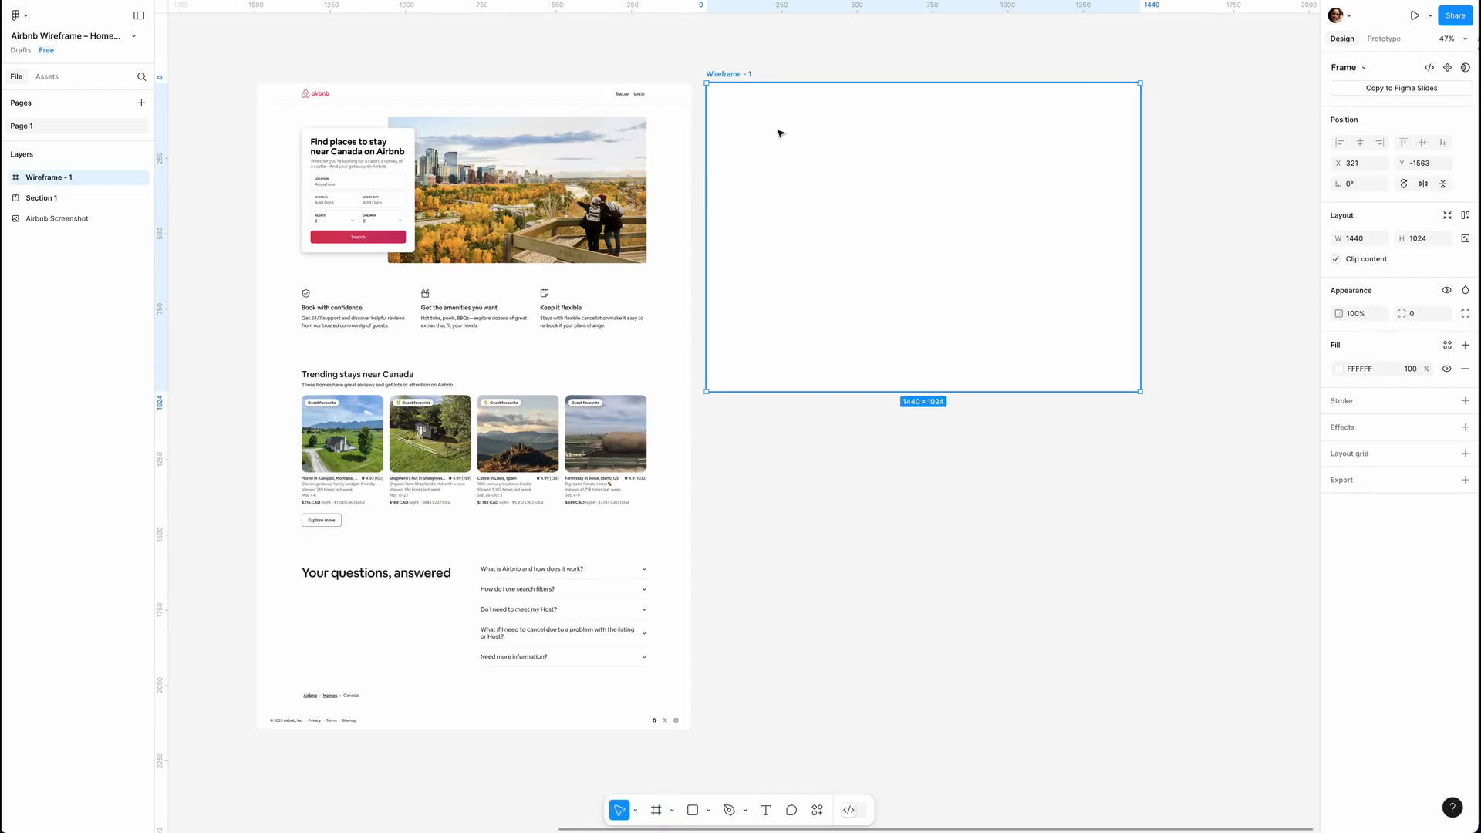
drag(961, 392, 968, 728)
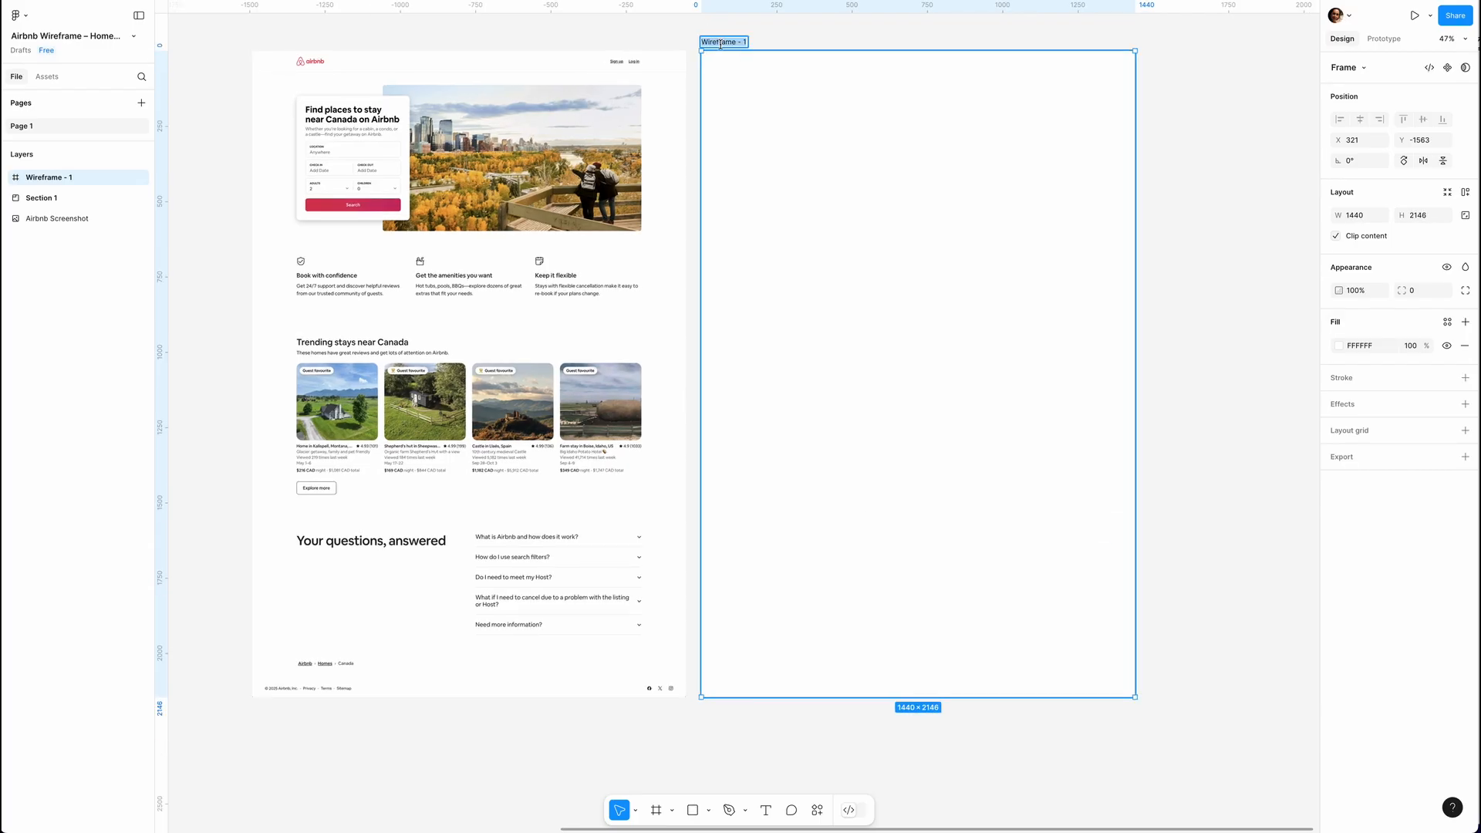
key(Return)
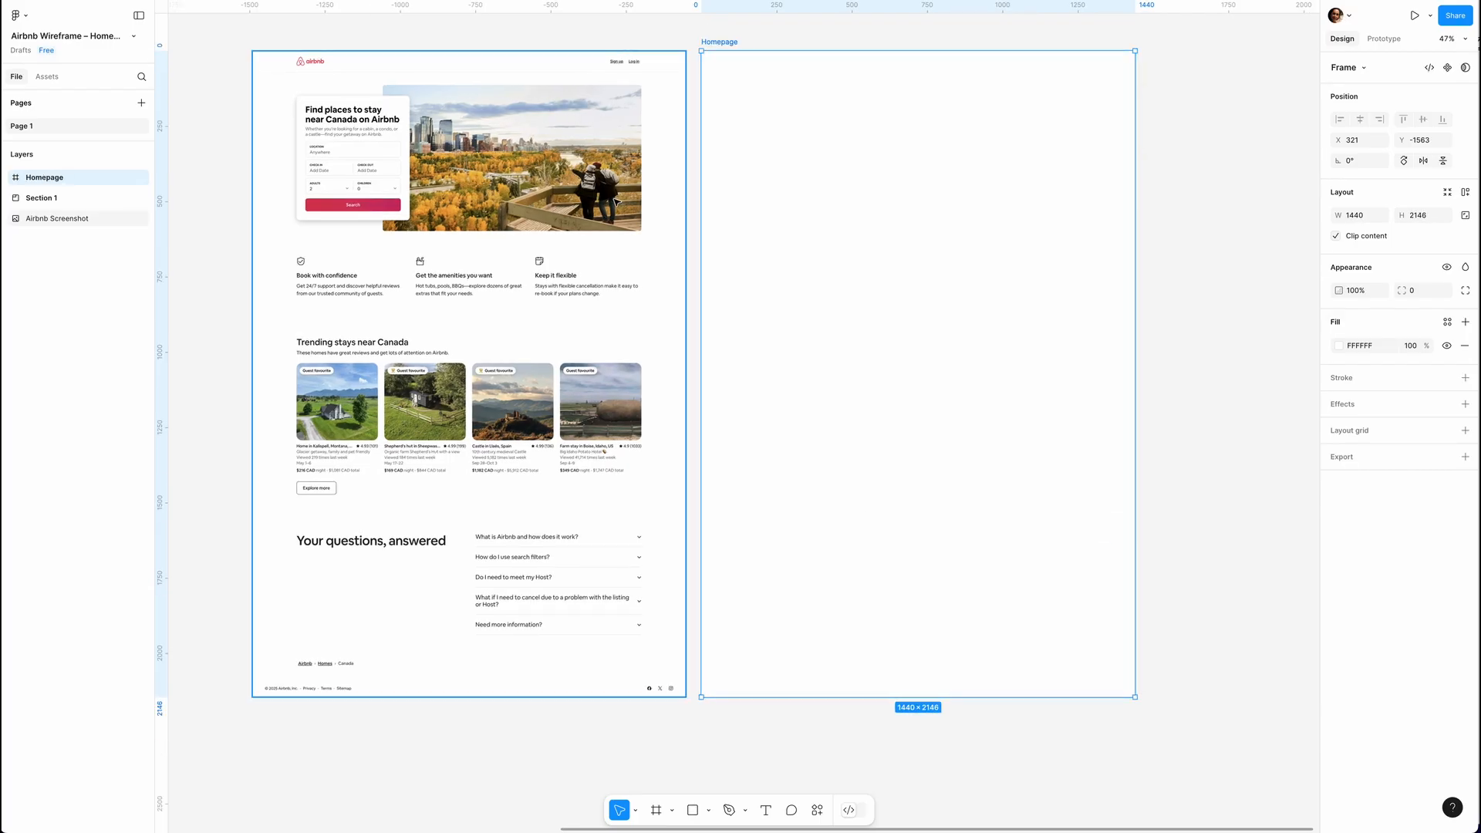
scroll(616, 202, up, 2)
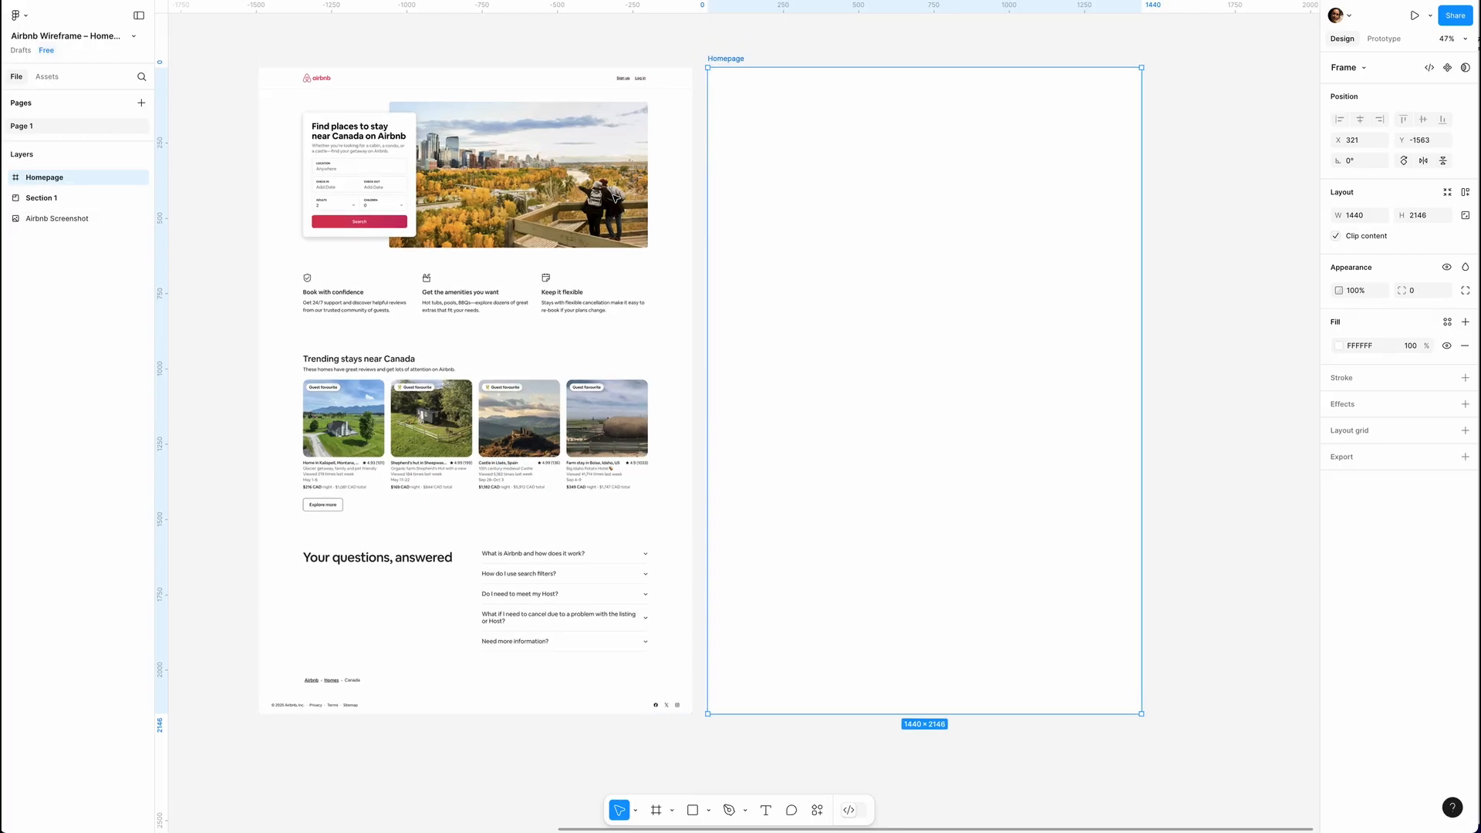
Draw a wide hero image placeholder rectangle on the Homepage frame and an overlapping search card rectangle of about 399 × 399.
key(r)
mouse_move(850, 106)
mouse_down()
mouse_move(1053, 194)
mouse_move(1105, 263)
mouse_move(1035, 246)
mouse_up()
key(r)
mouse_move(750, 116)
mouse_down()
mouse_move(871, 199)
mouse_move(884, 224)
mouse_move(872, 236)
mouse_up()
Fill the search card rectangle with white FFFFFF and add a drop shadow with the default settings.
click(1338, 366)
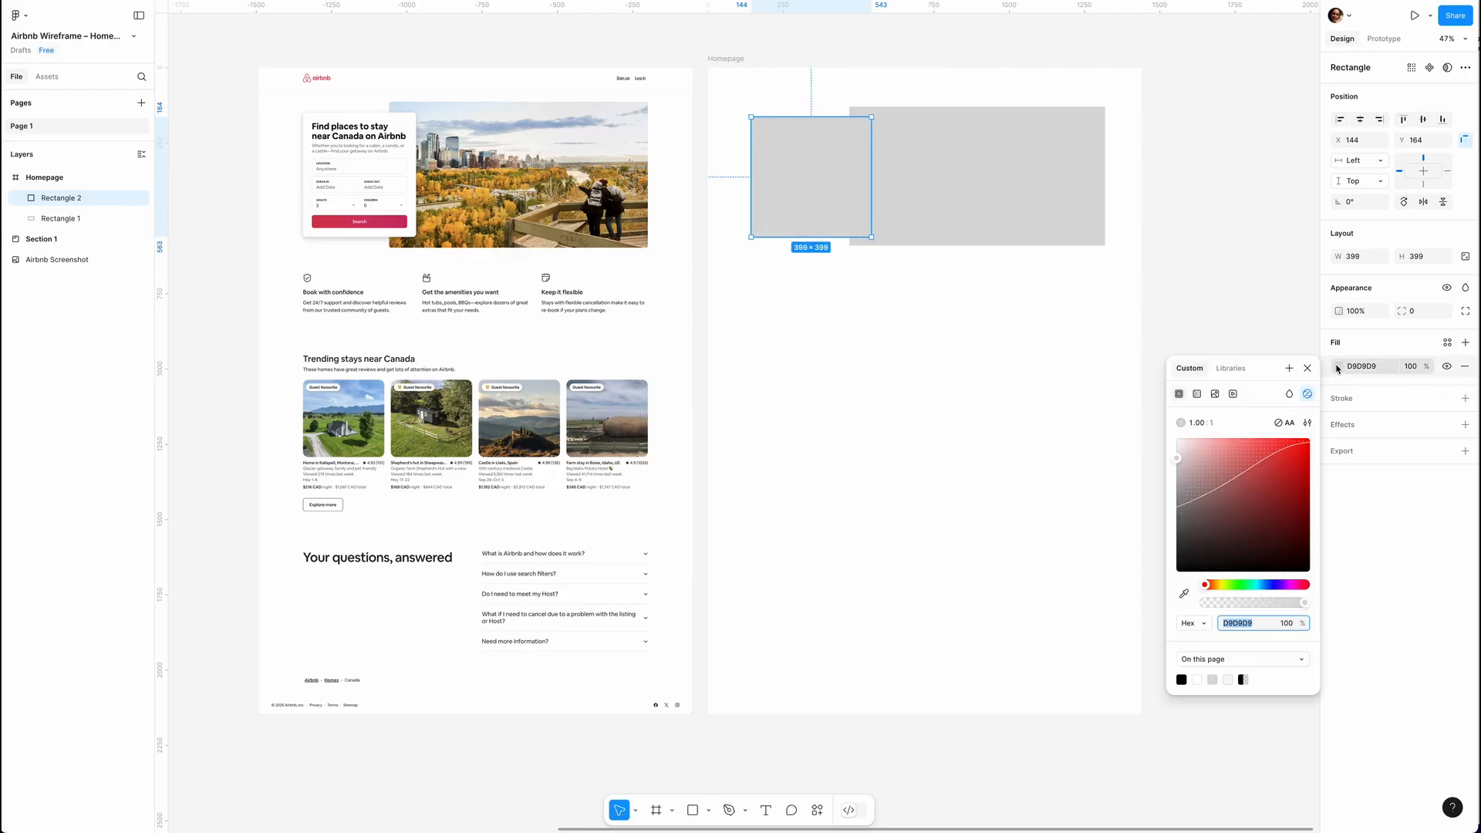
click(1197, 679)
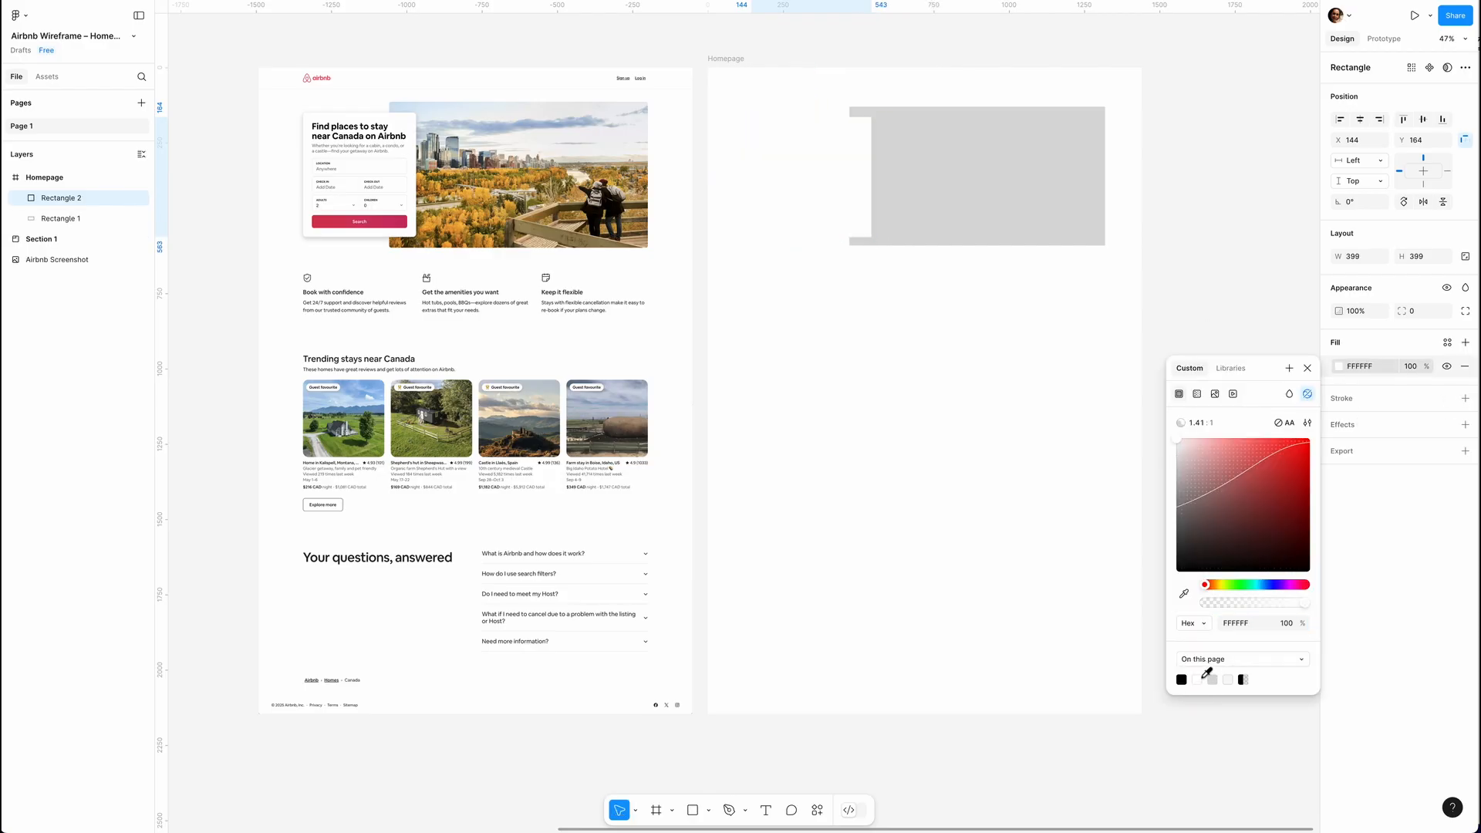
click(1350, 428)
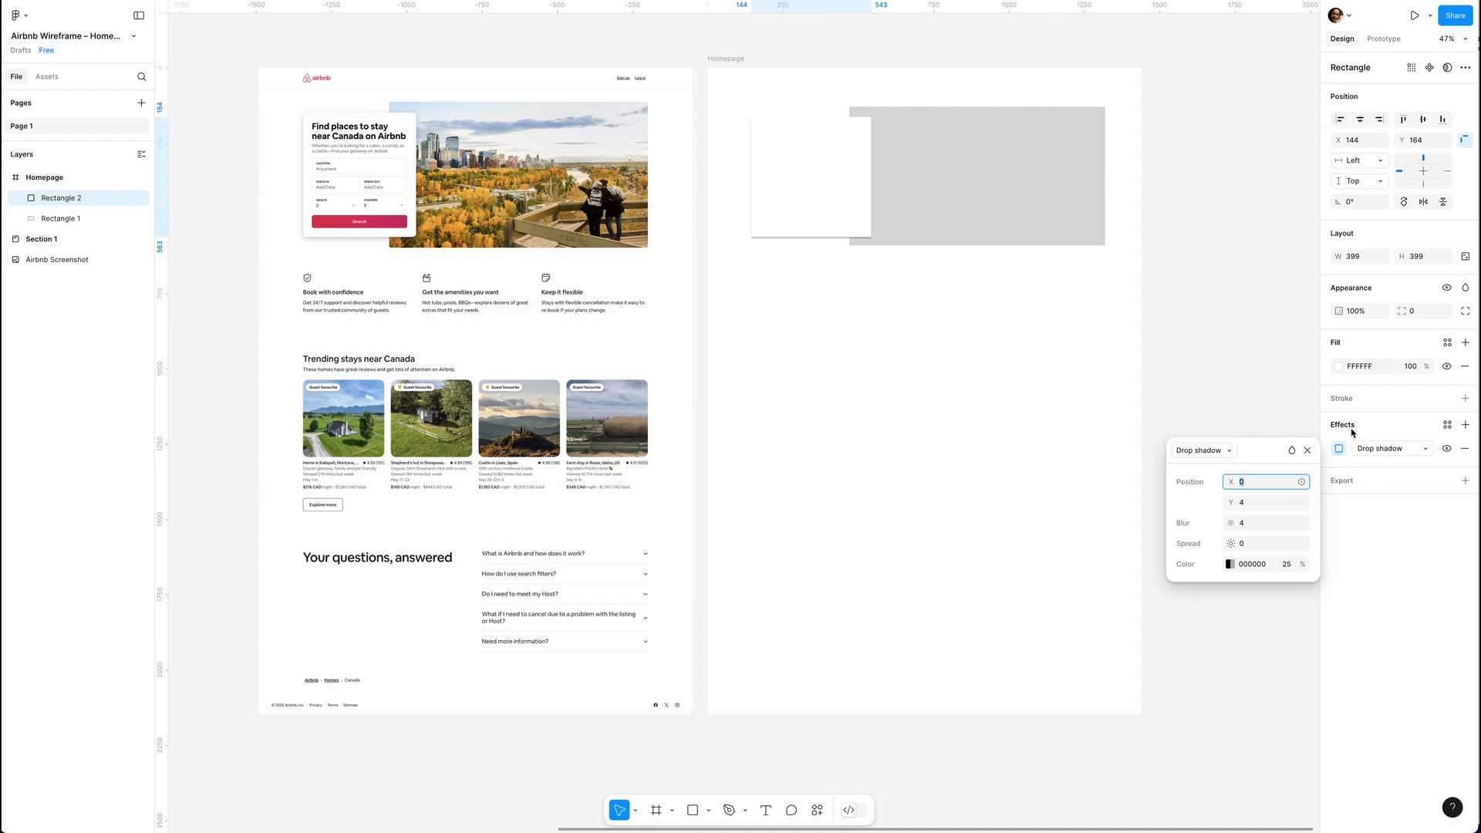
click(1307, 450)
click(1306, 451)
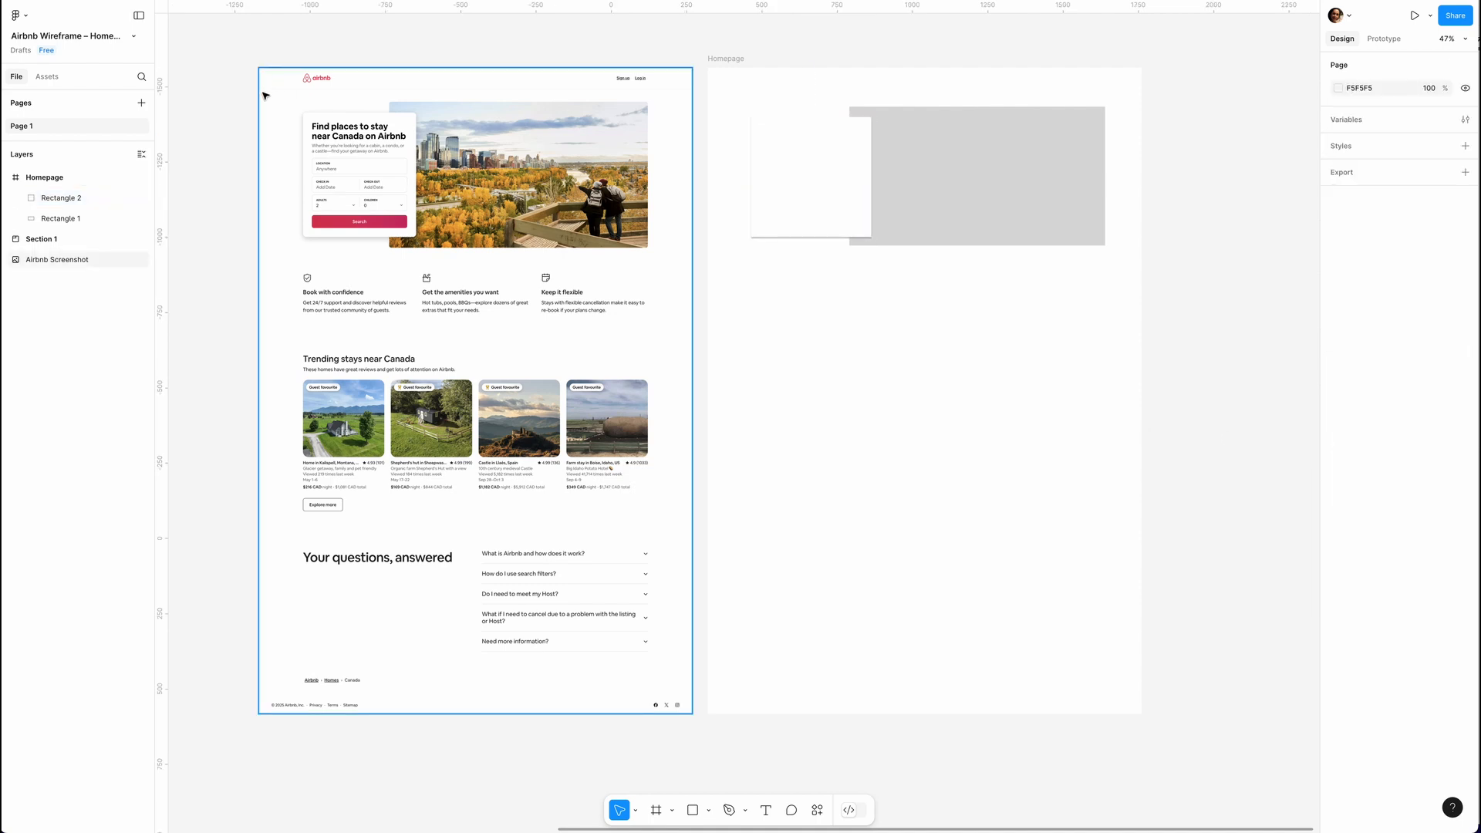
Draw a logo placeholder of about 134 × 38 in the header and add the text "Sign up" at the header's far end.
key(r)
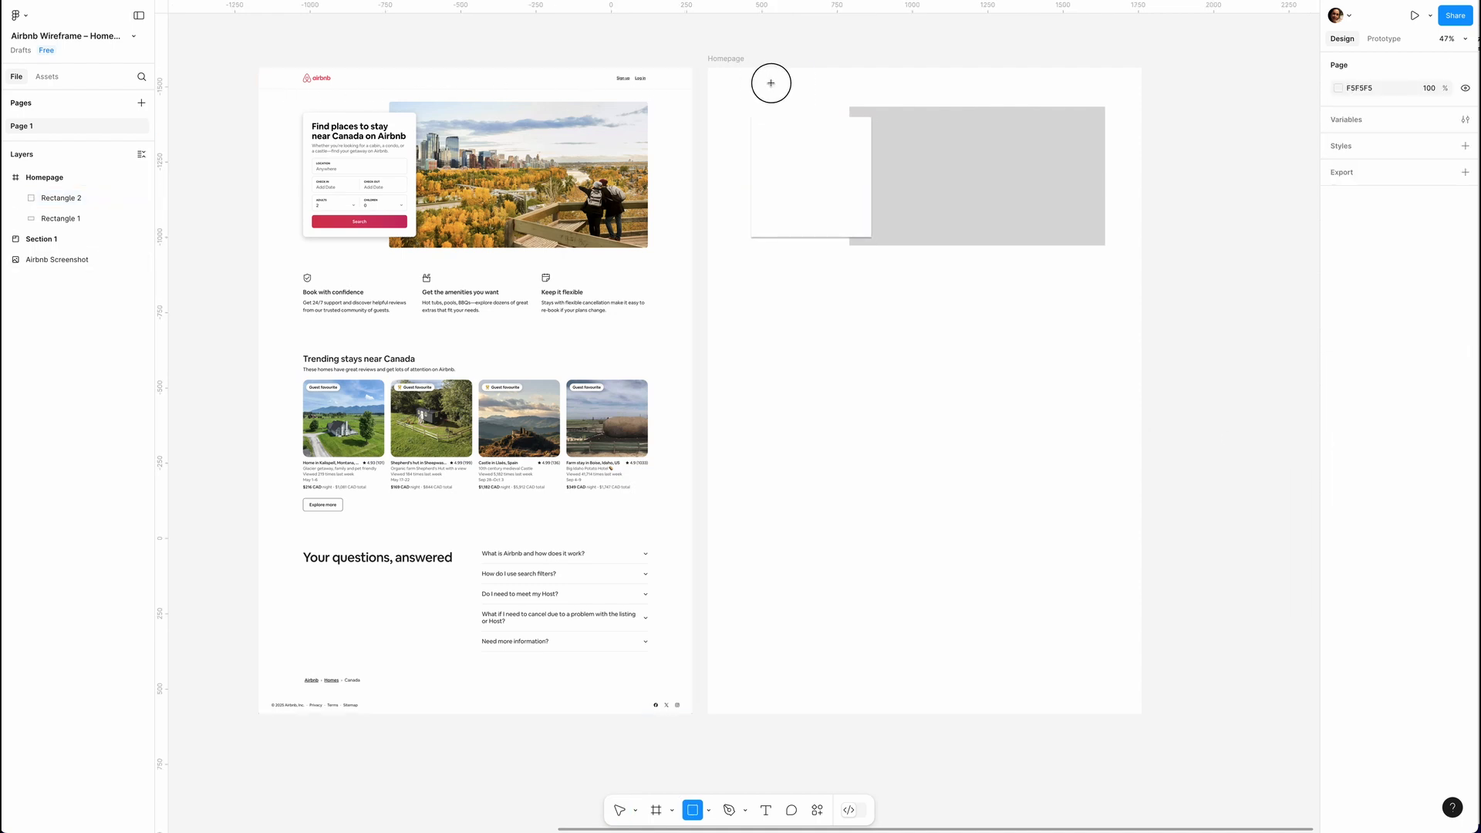
drag(754, 78, 795, 88)
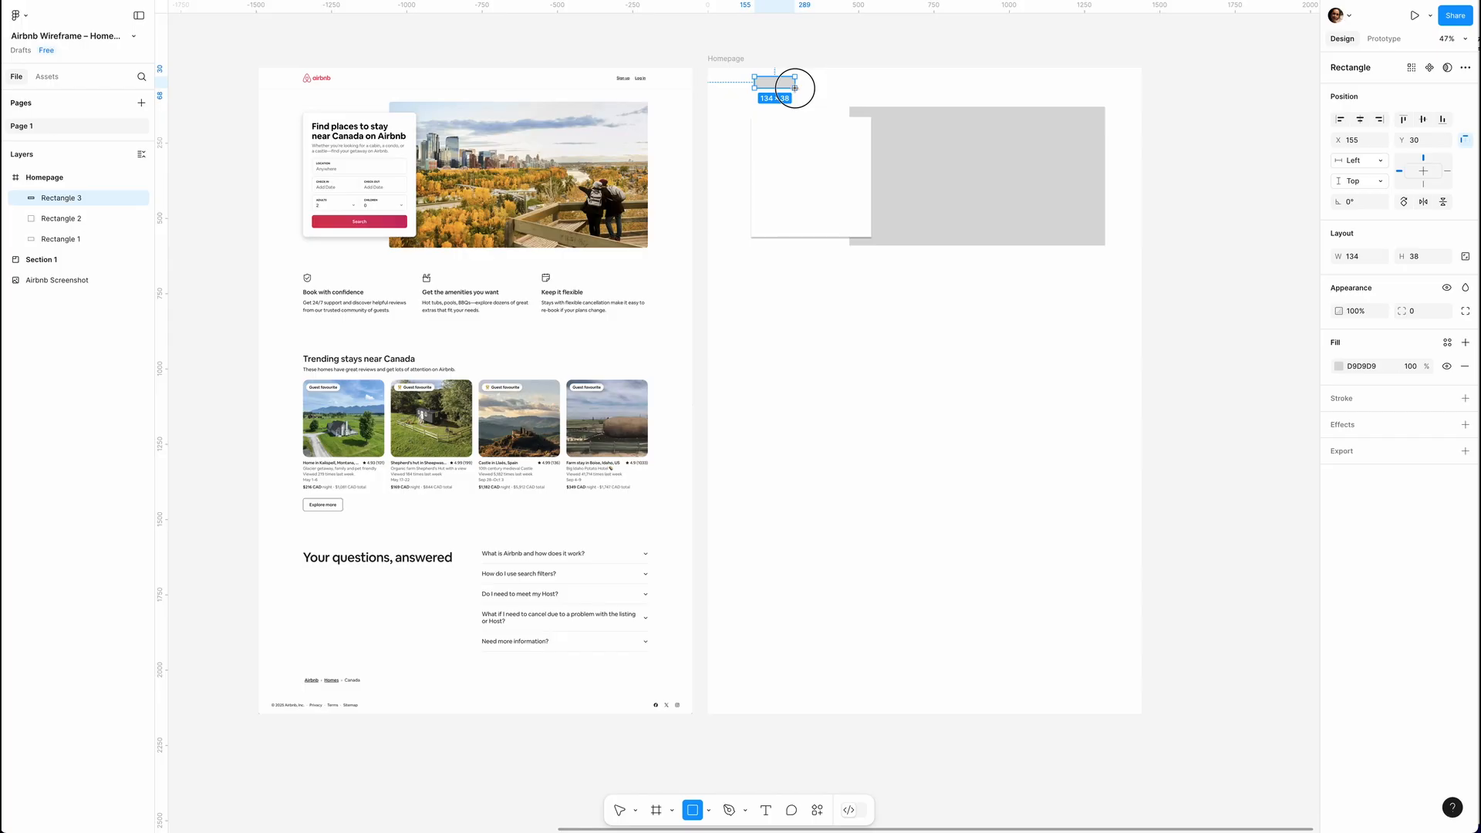
click(760, 814)
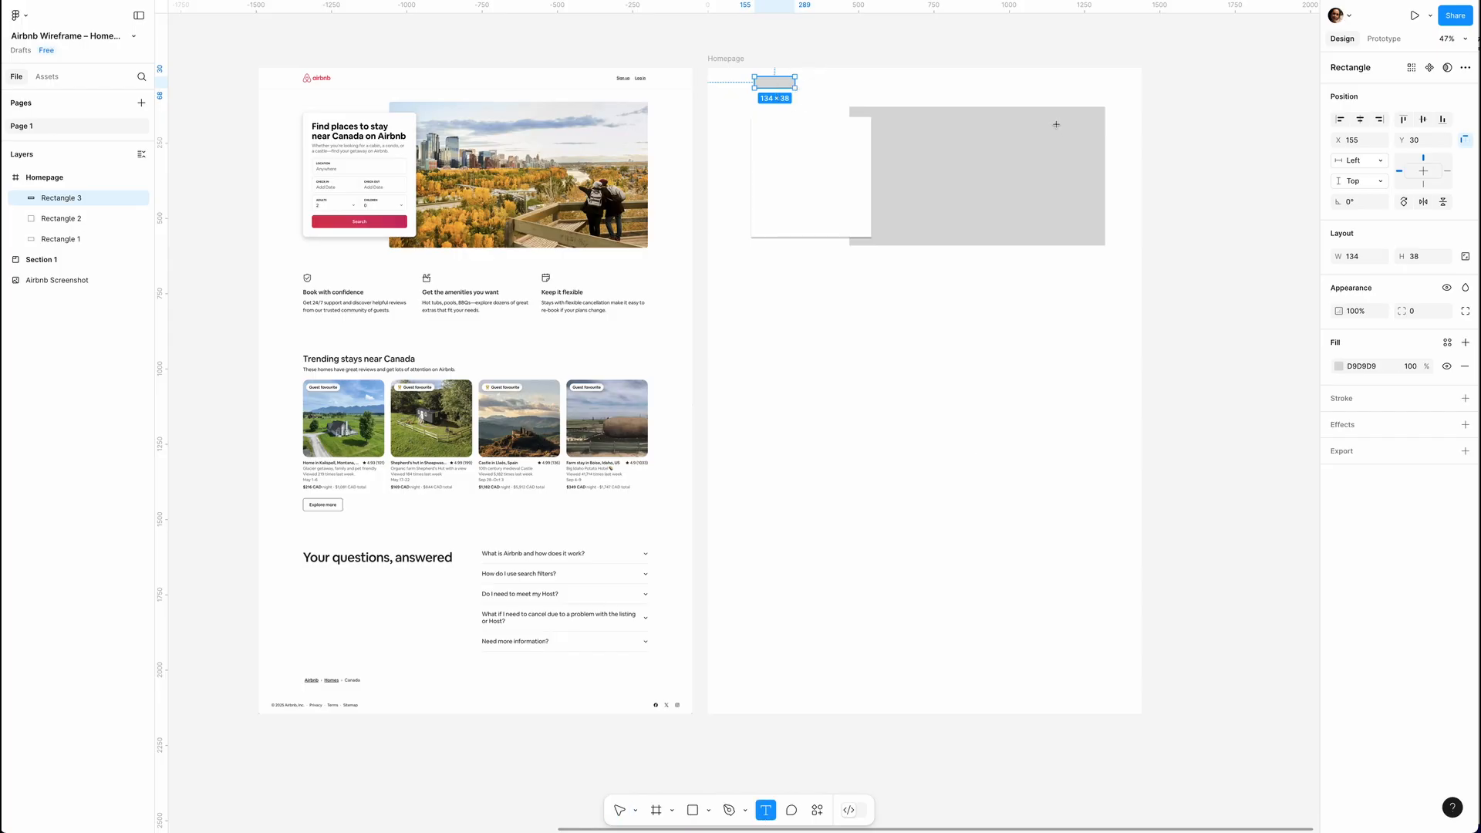
click(1059, 83)
text(Sign up)
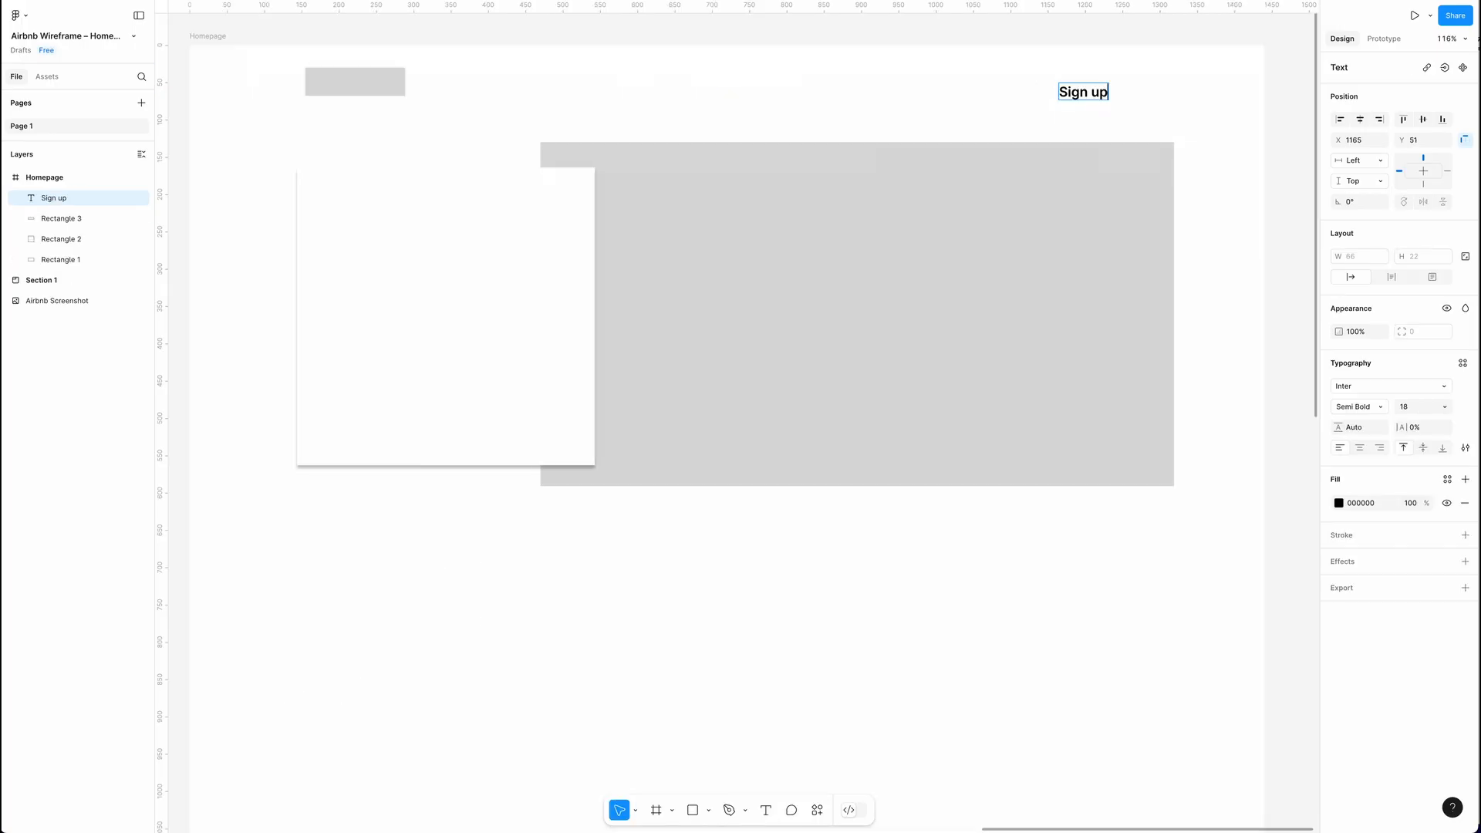
Format the "Sign up" text as size 14, Regular weight, with an underline.
click(1444, 406)
click(1429, 492)
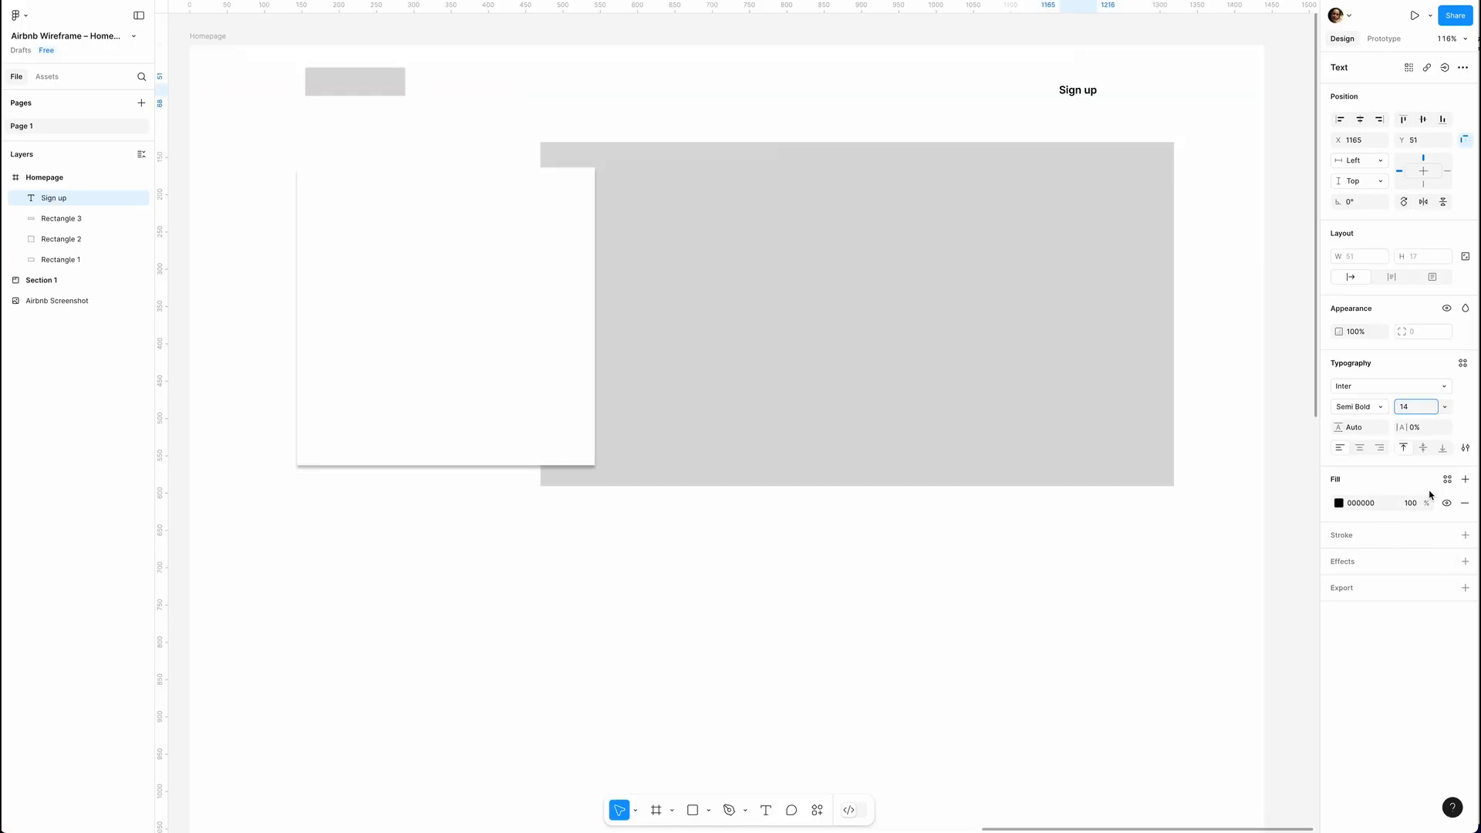
click(1374, 405)
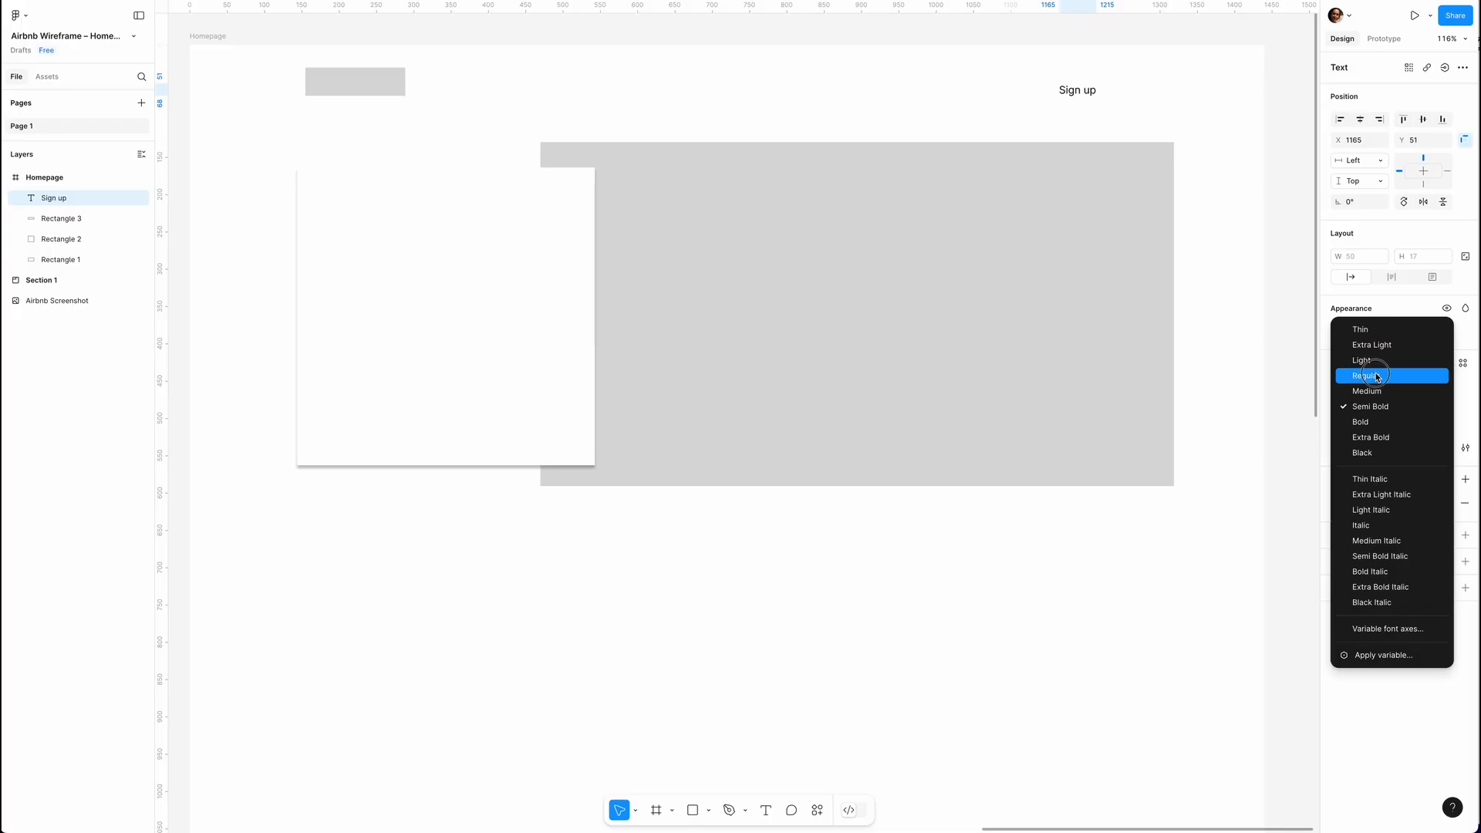
click(1377, 376)
click(1465, 449)
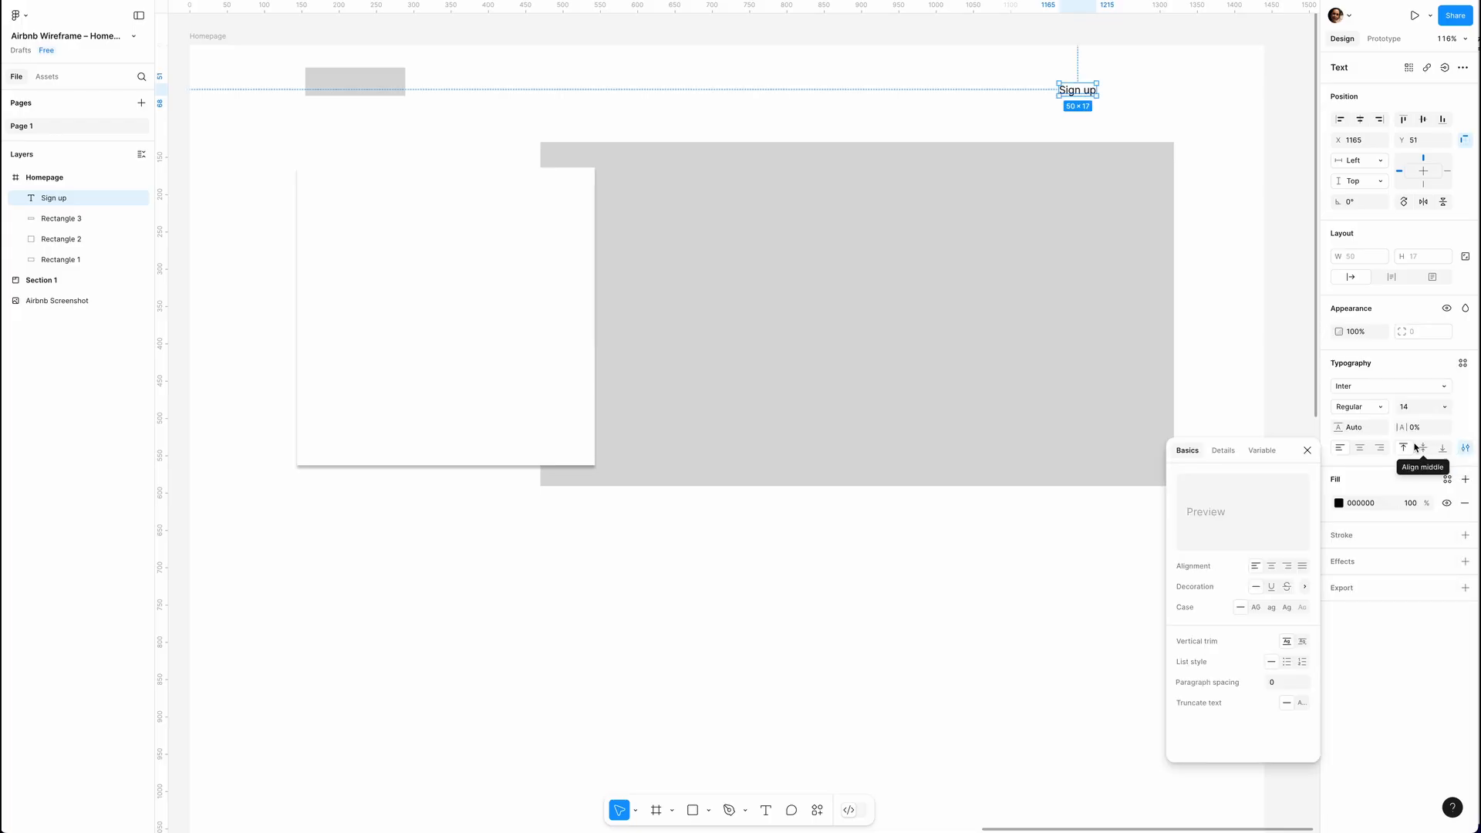
click(1271, 590)
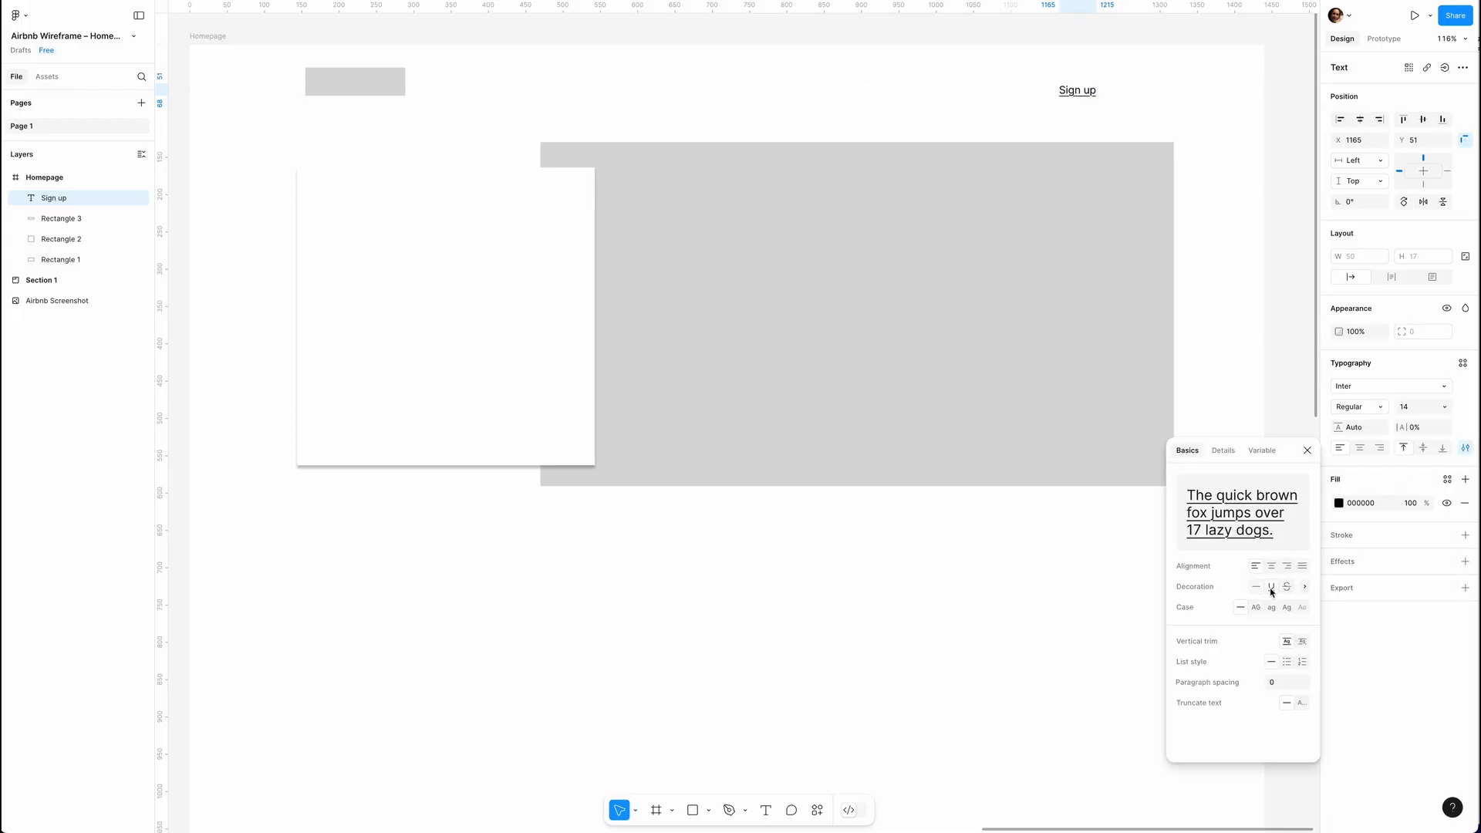
click(1306, 450)
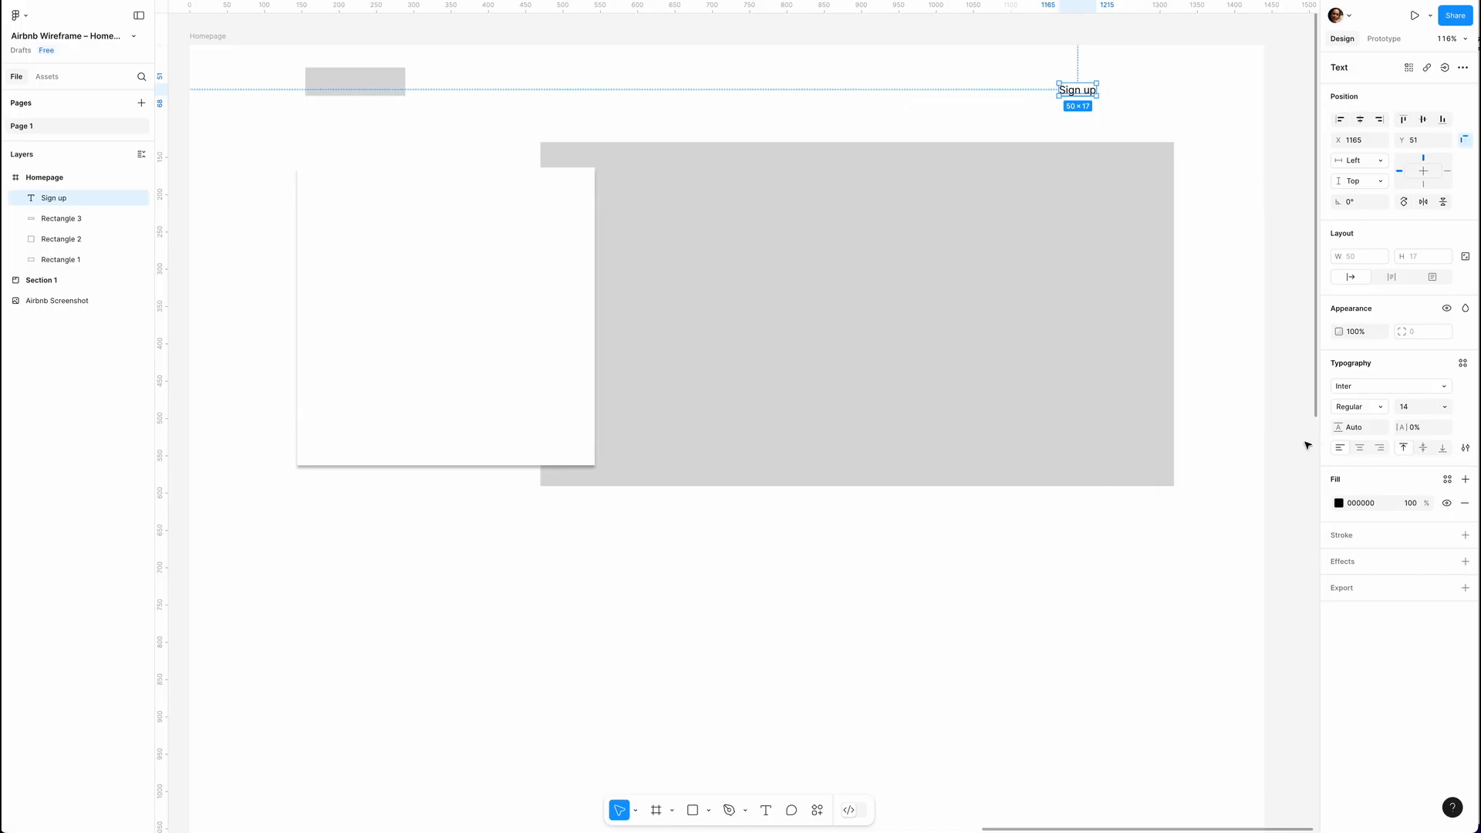
Duplicate the "Sign up" link horizontally to its right and change the copy's text to "Log in".
scroll(1212, 306, left, 1)
scroll(1212, 305, up, 1)
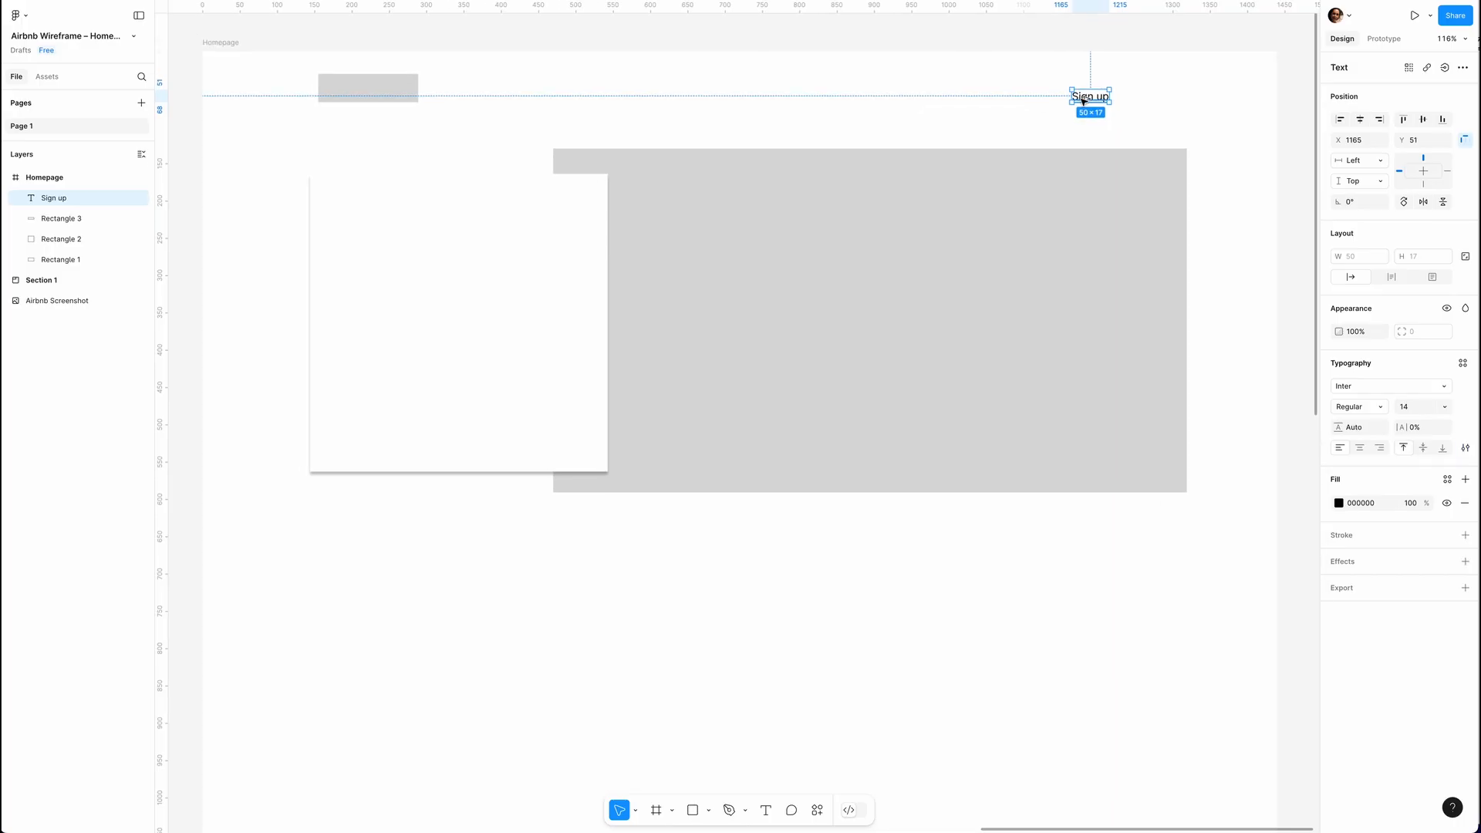
click(1083, 99)
drag(1082, 100, 1149, 100)
key(Return)
text(Log in)
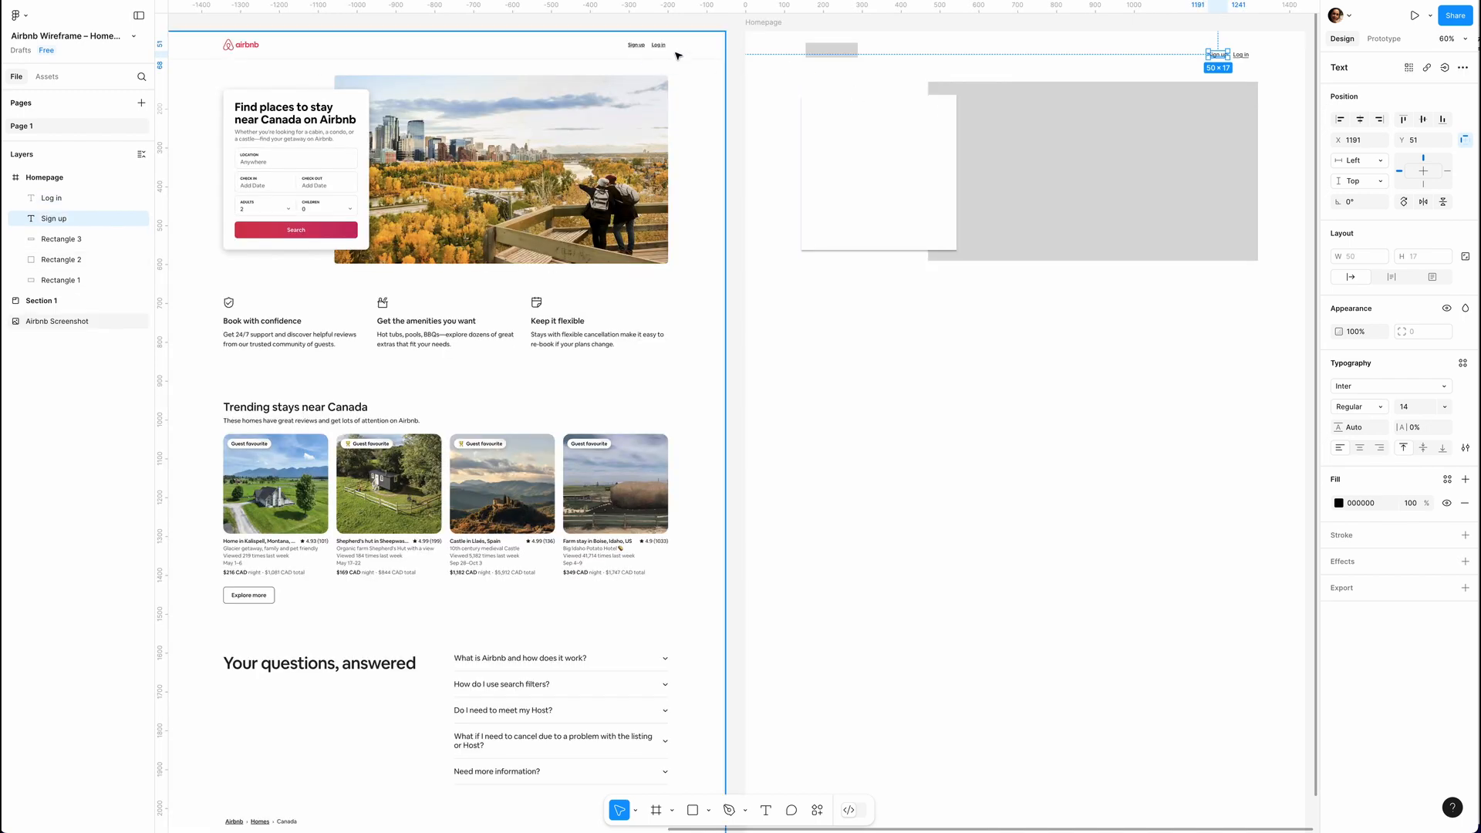
Draw a horizontal divider line across the full width of the frame beneath the header.
click(709, 811)
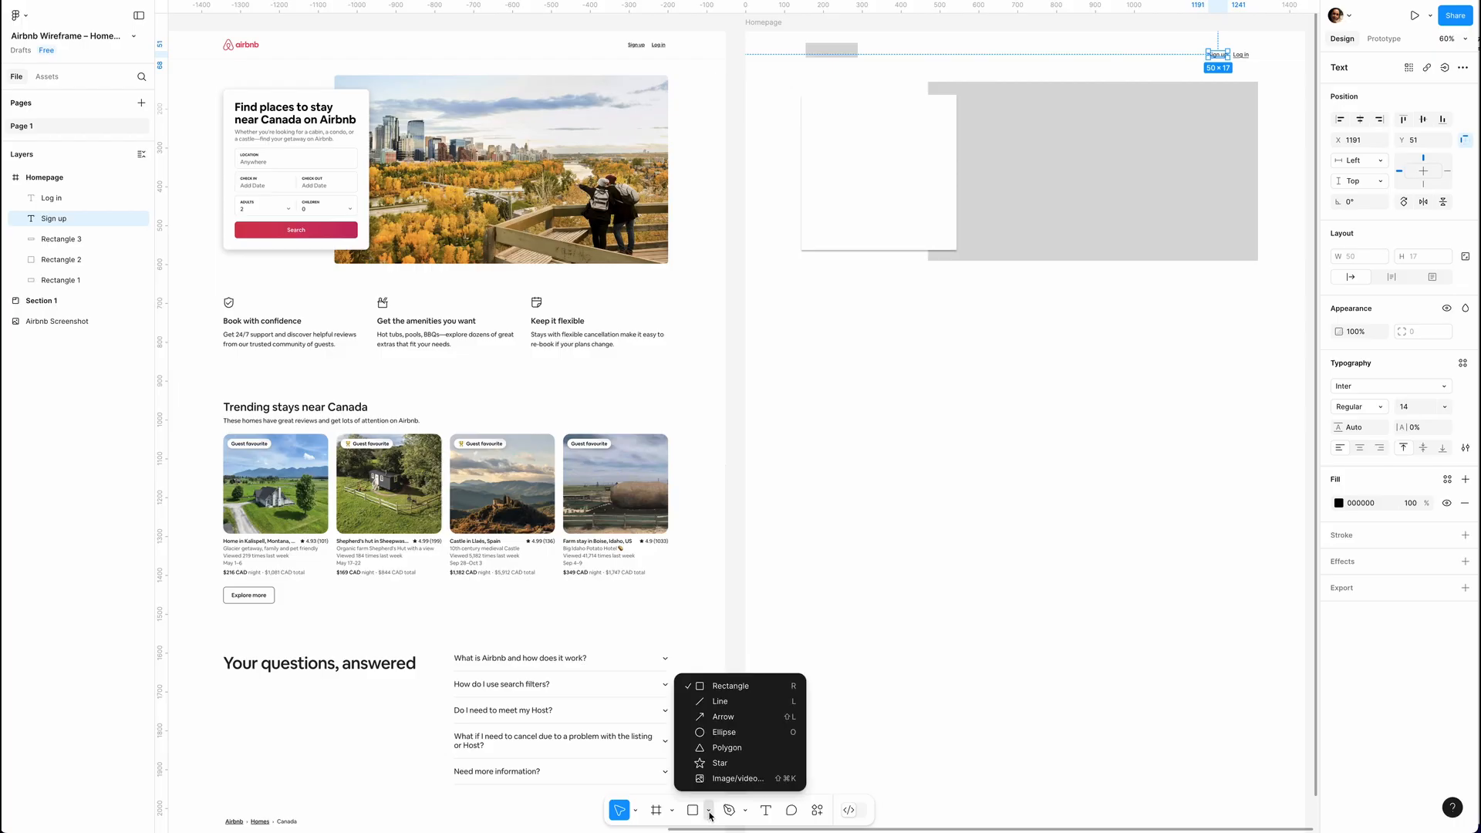
click(719, 701)
drag(745, 64, 1303, 82)
key(Escape)
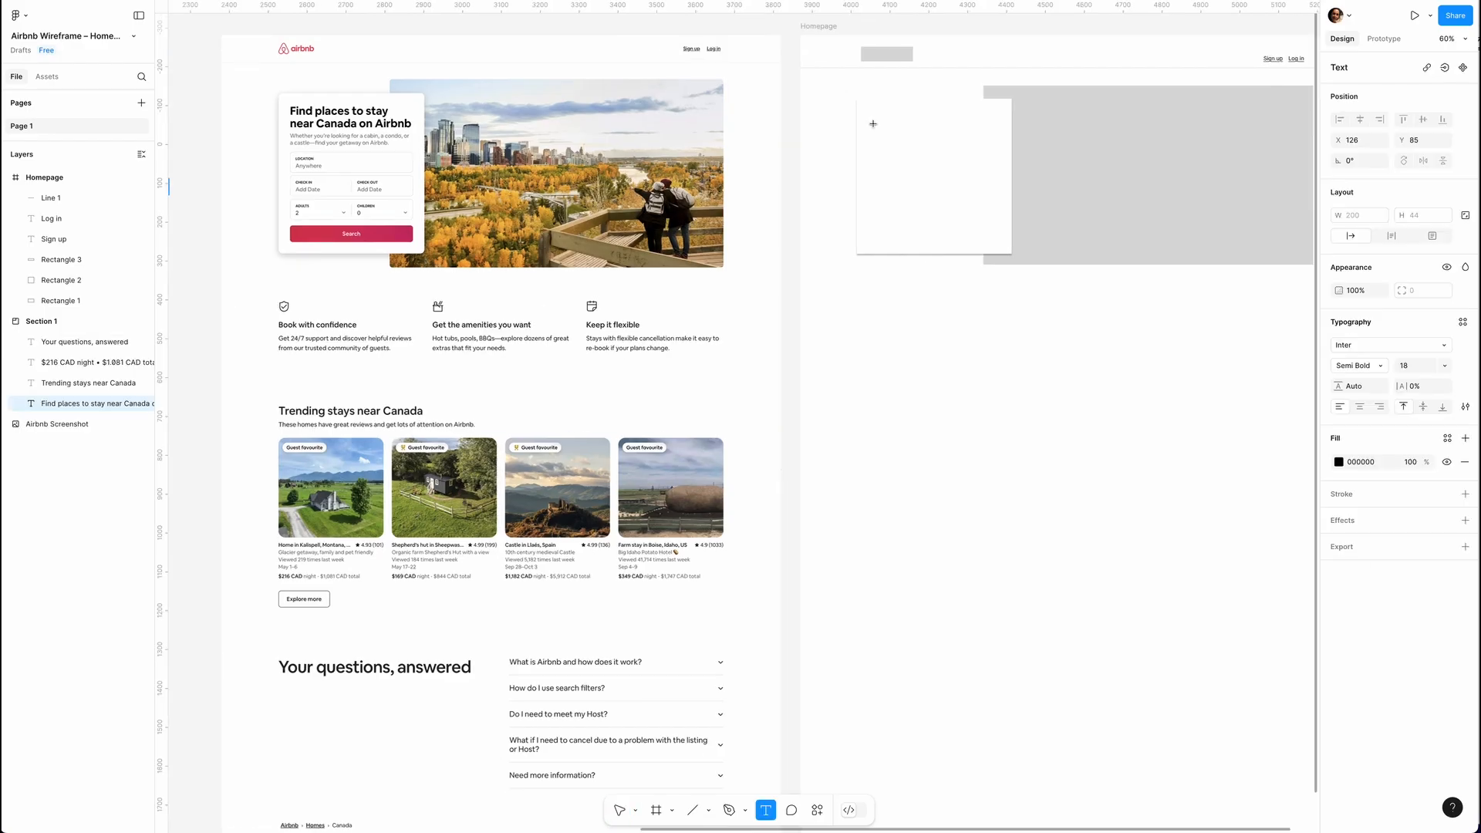
Add the heading "Find places to stay near Canada on Airbnb" at size 28 near the top of the search card.
drag(873, 123, 983, 147)
text(Find places to stay near Canada on Airbnb)
key(ctrl+a)
click(1442, 406)
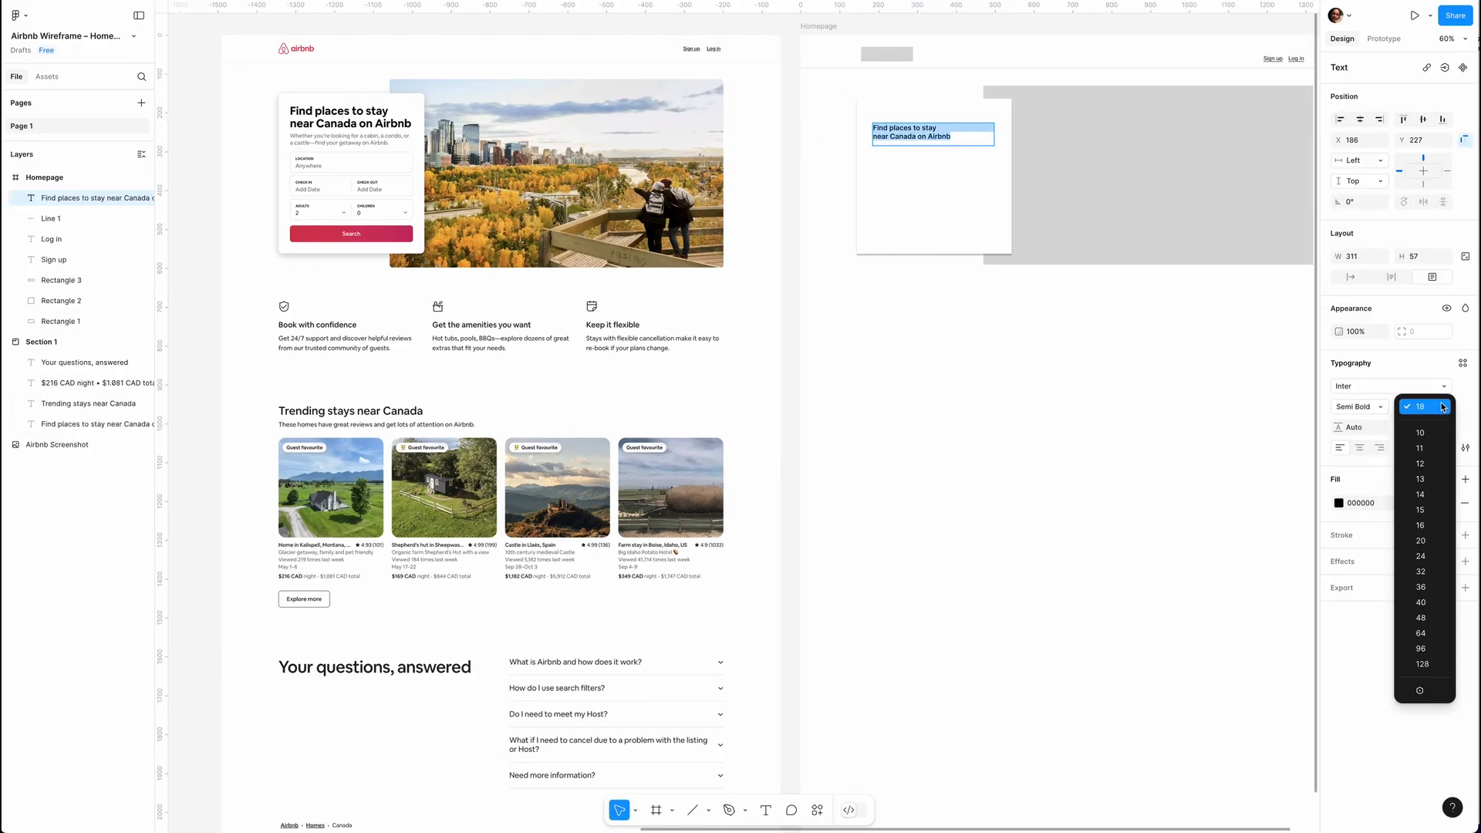
click(1420, 407)
text(28)
key(Return)
key(Escape)
drag(935, 133, 935, 121)
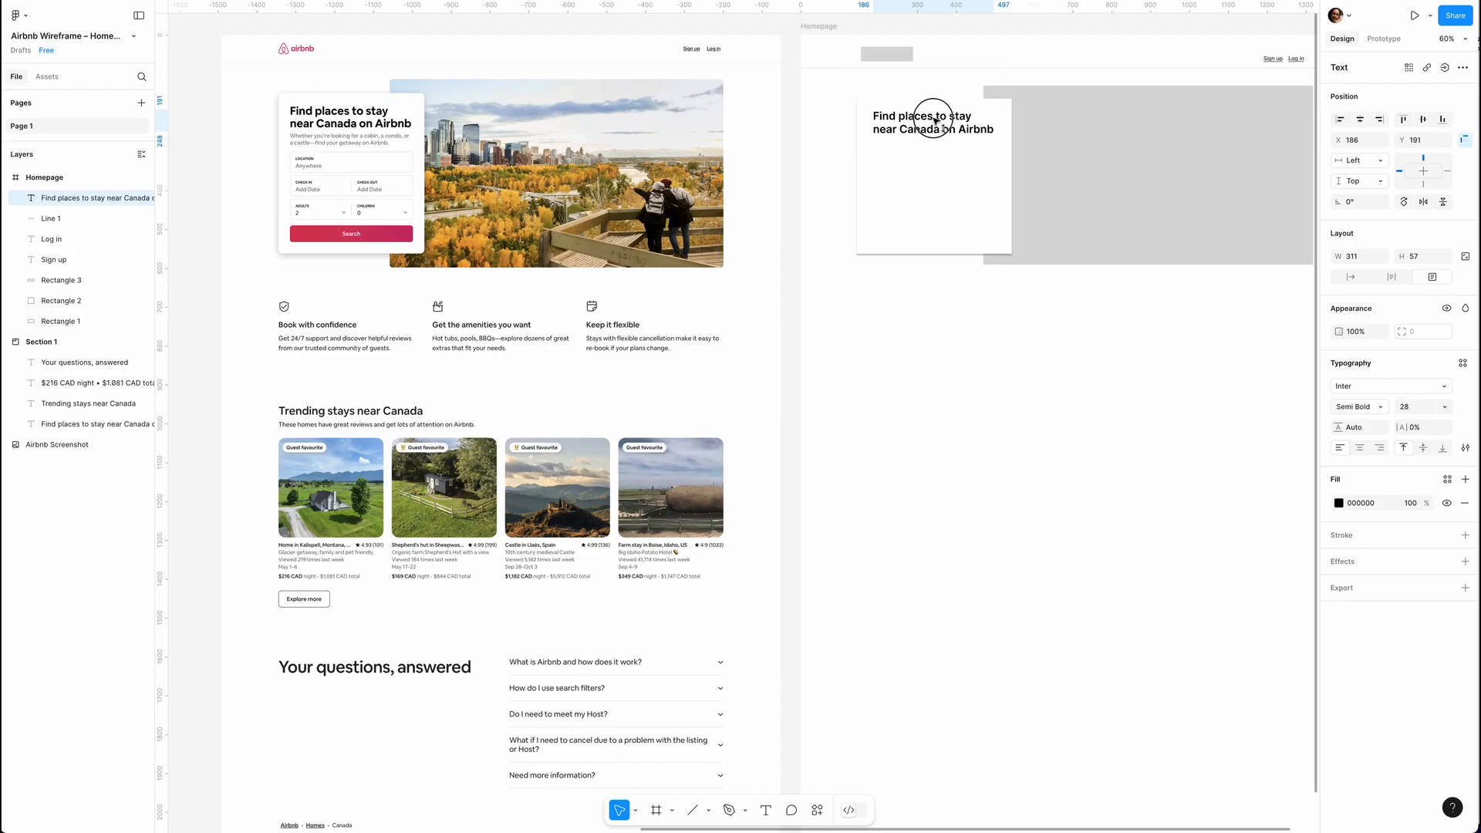
drag(933, 118, 934, 117)
Add a grey "Lorem ipsum dolor sit amet, consectetur adipiscing elit," description below the card heading, with fill 6D6969.
drag(871, 139, 1001, 155)
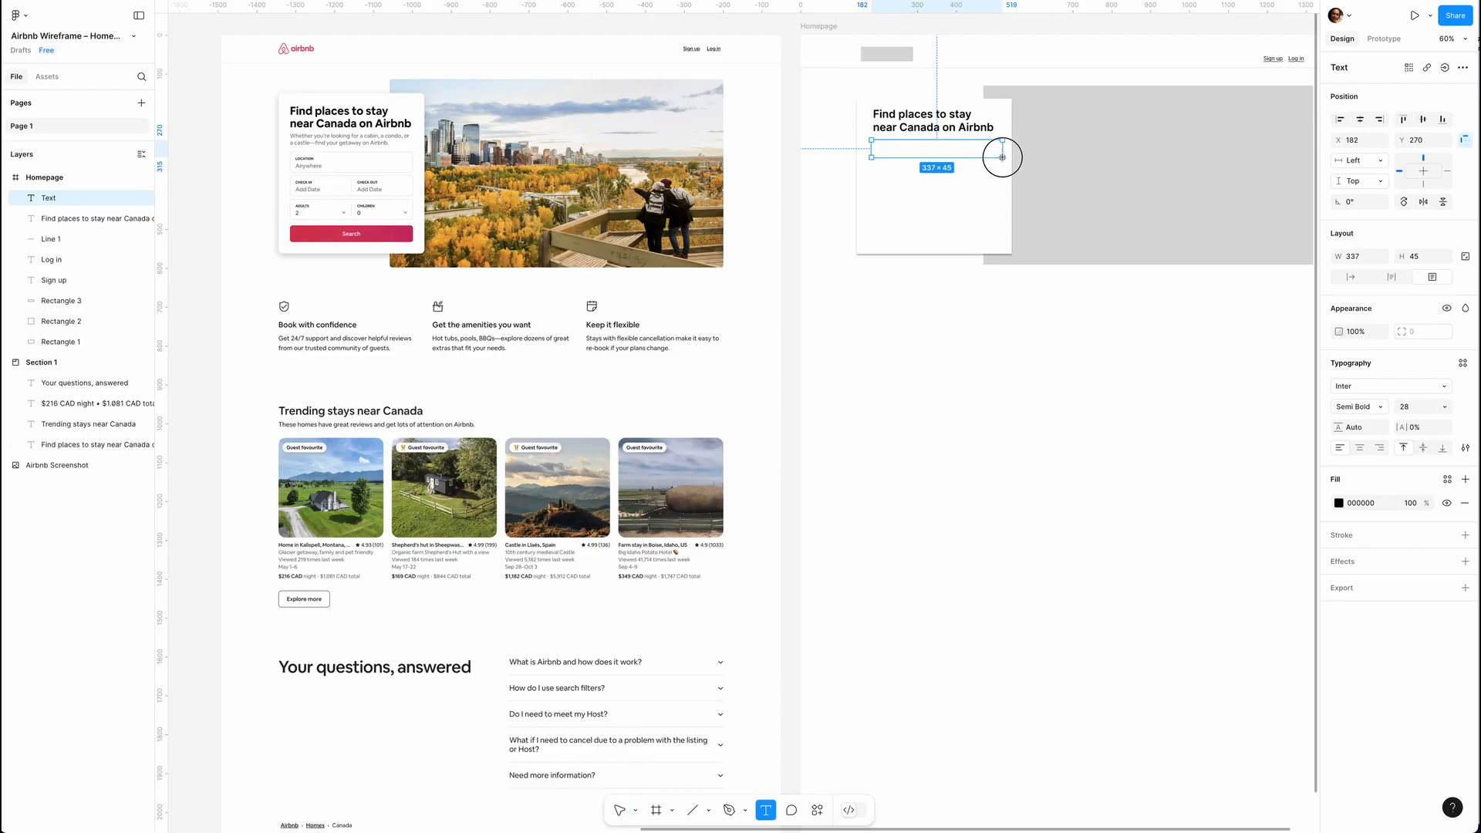
click(1339, 504)
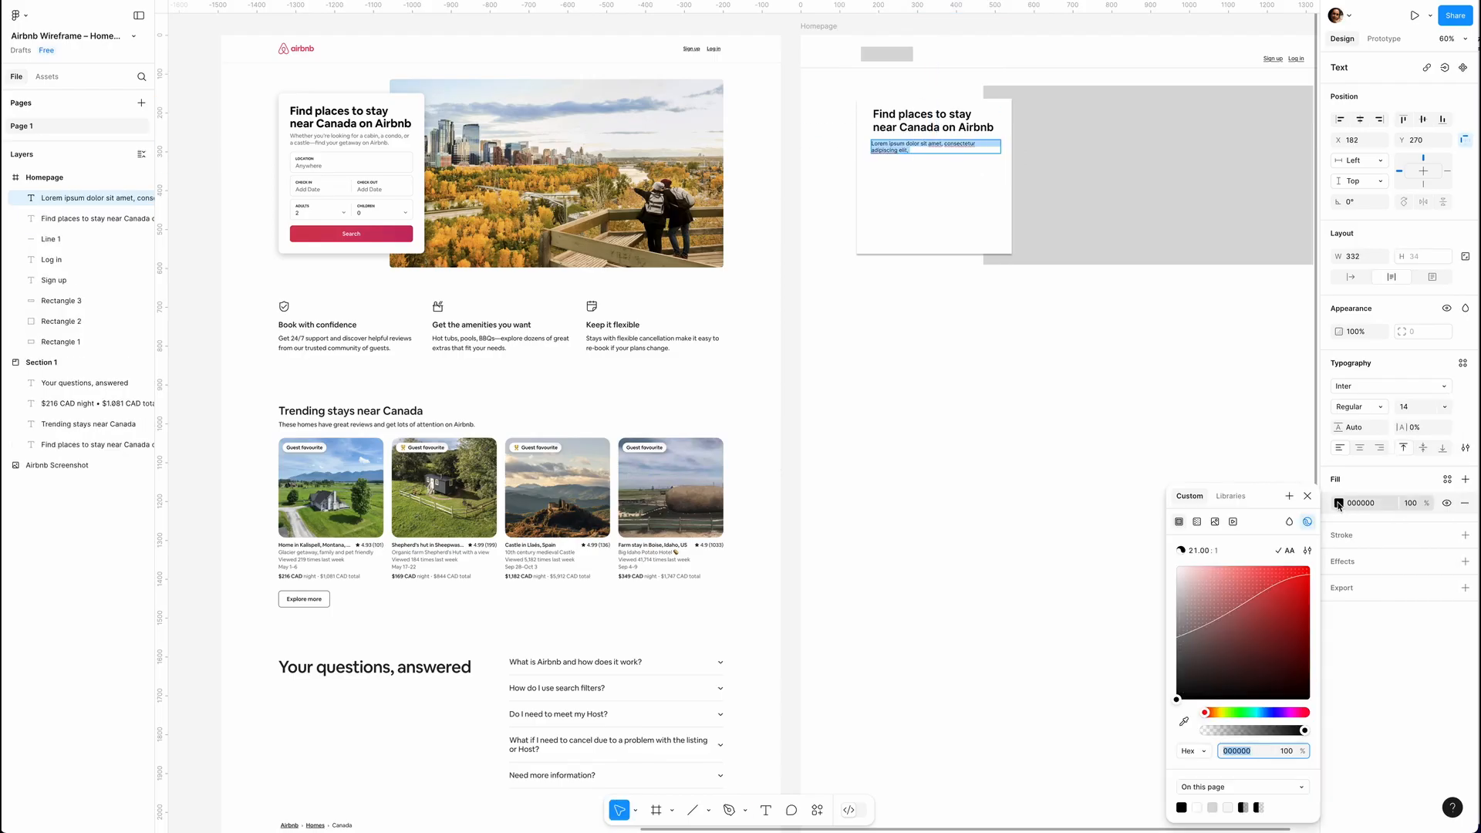
click(972, 418)
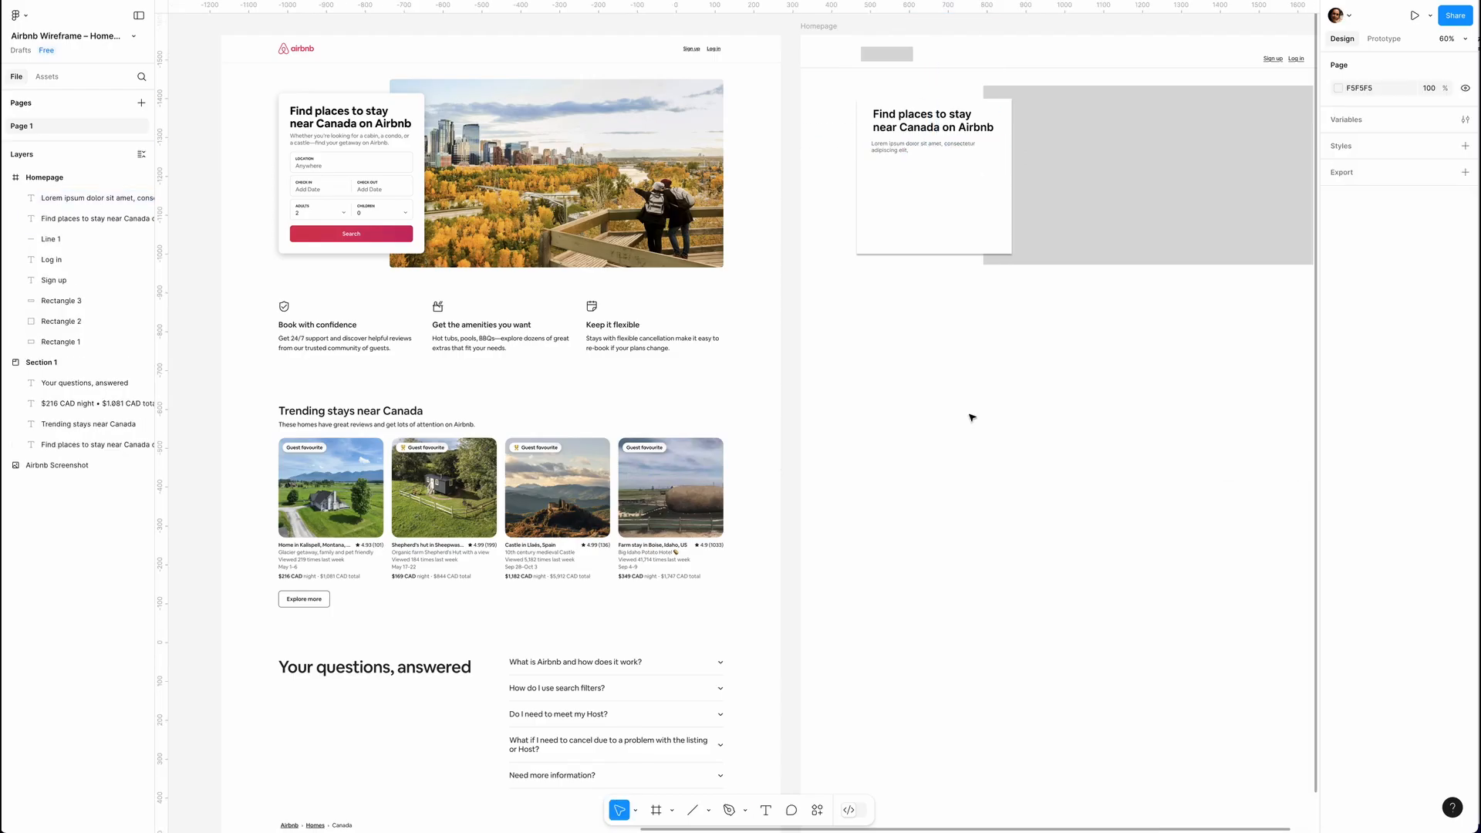
click(918, 146)
Draw the location field rectangle below the description text, spanning the search card's content width.
scroll(916, 182, up, 4)
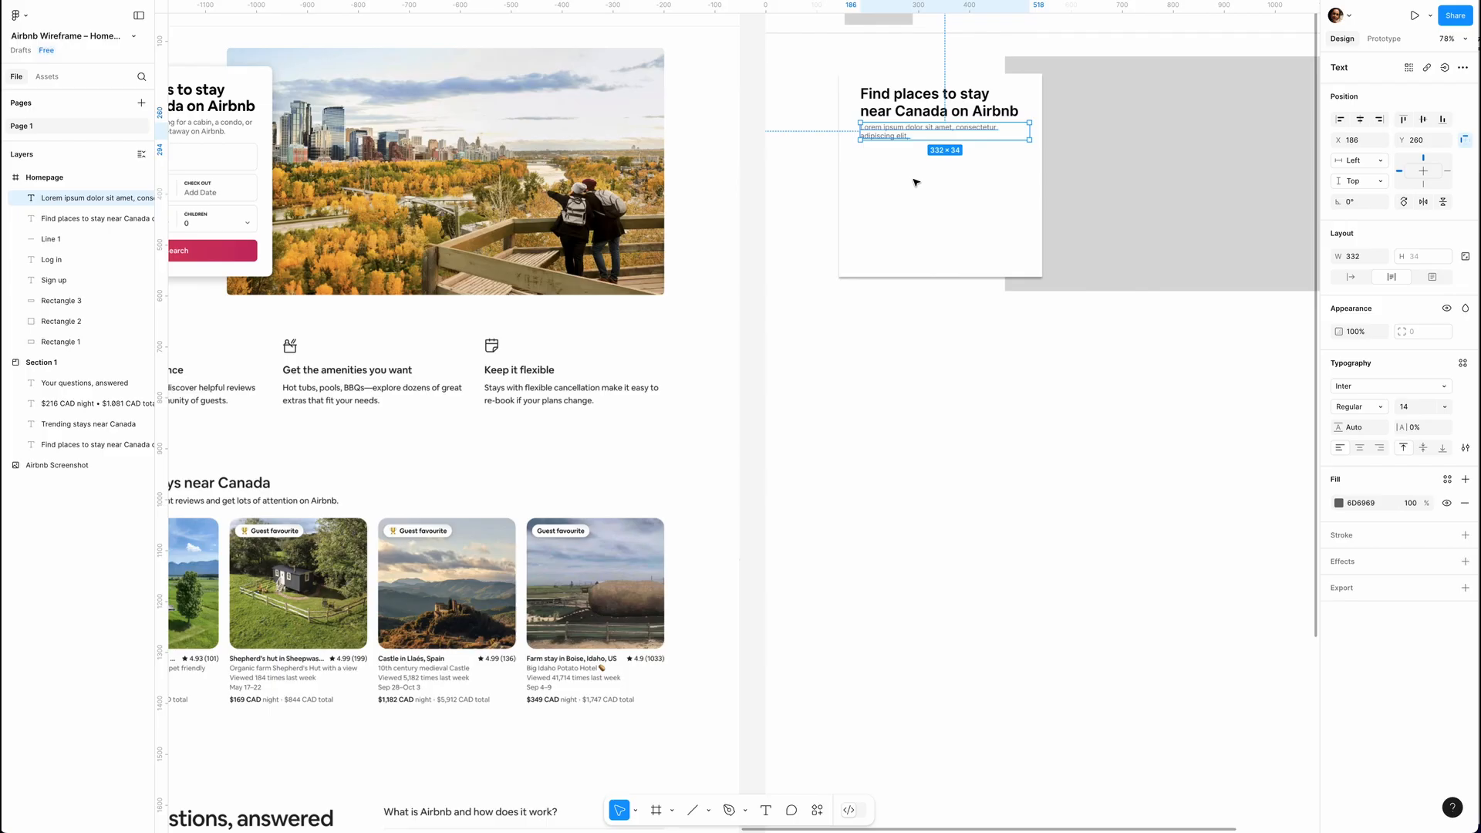
scroll(916, 182, left, 3)
key(r)
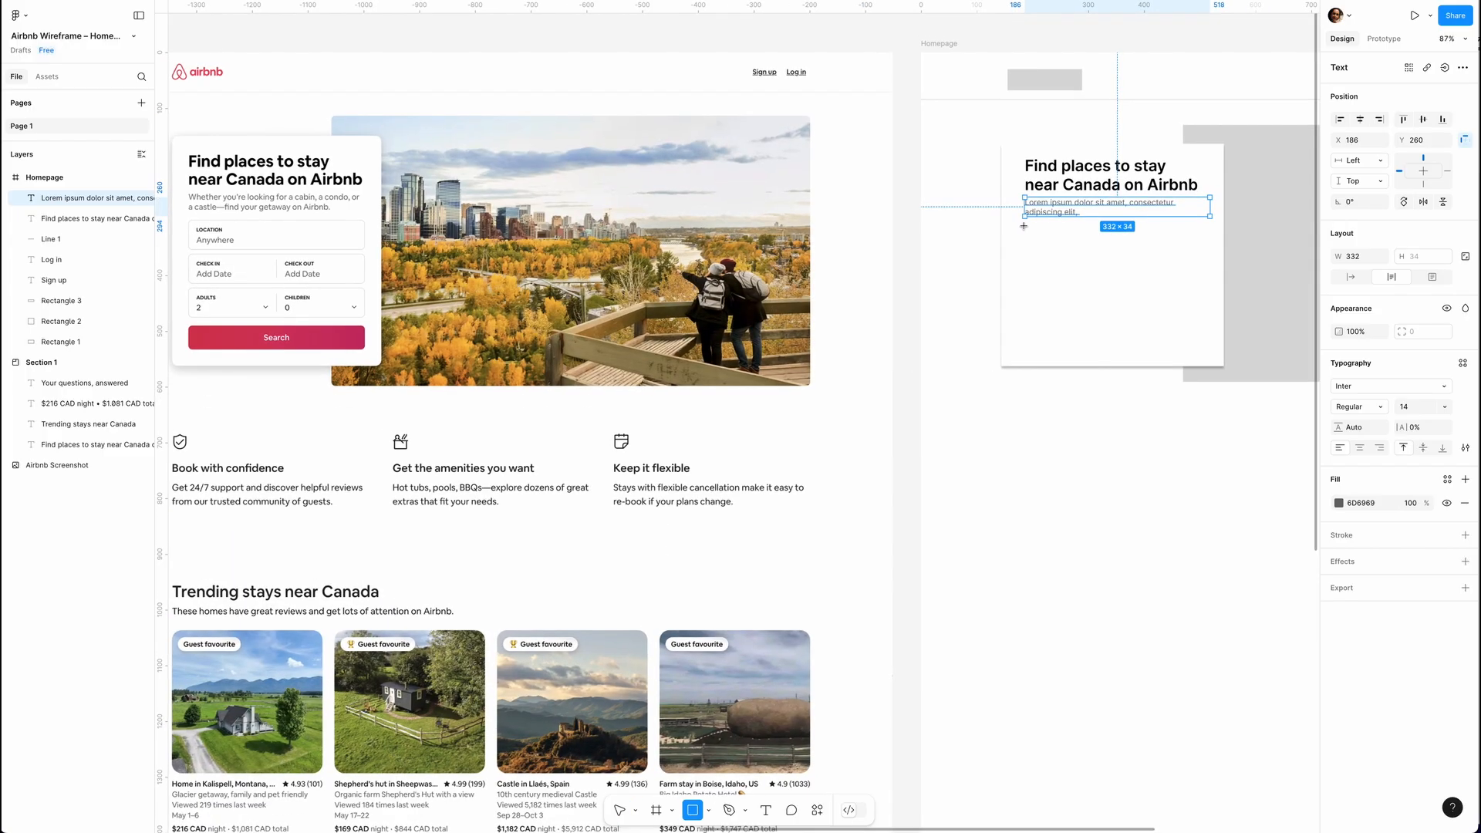
drag(1023, 225, 1206, 255)
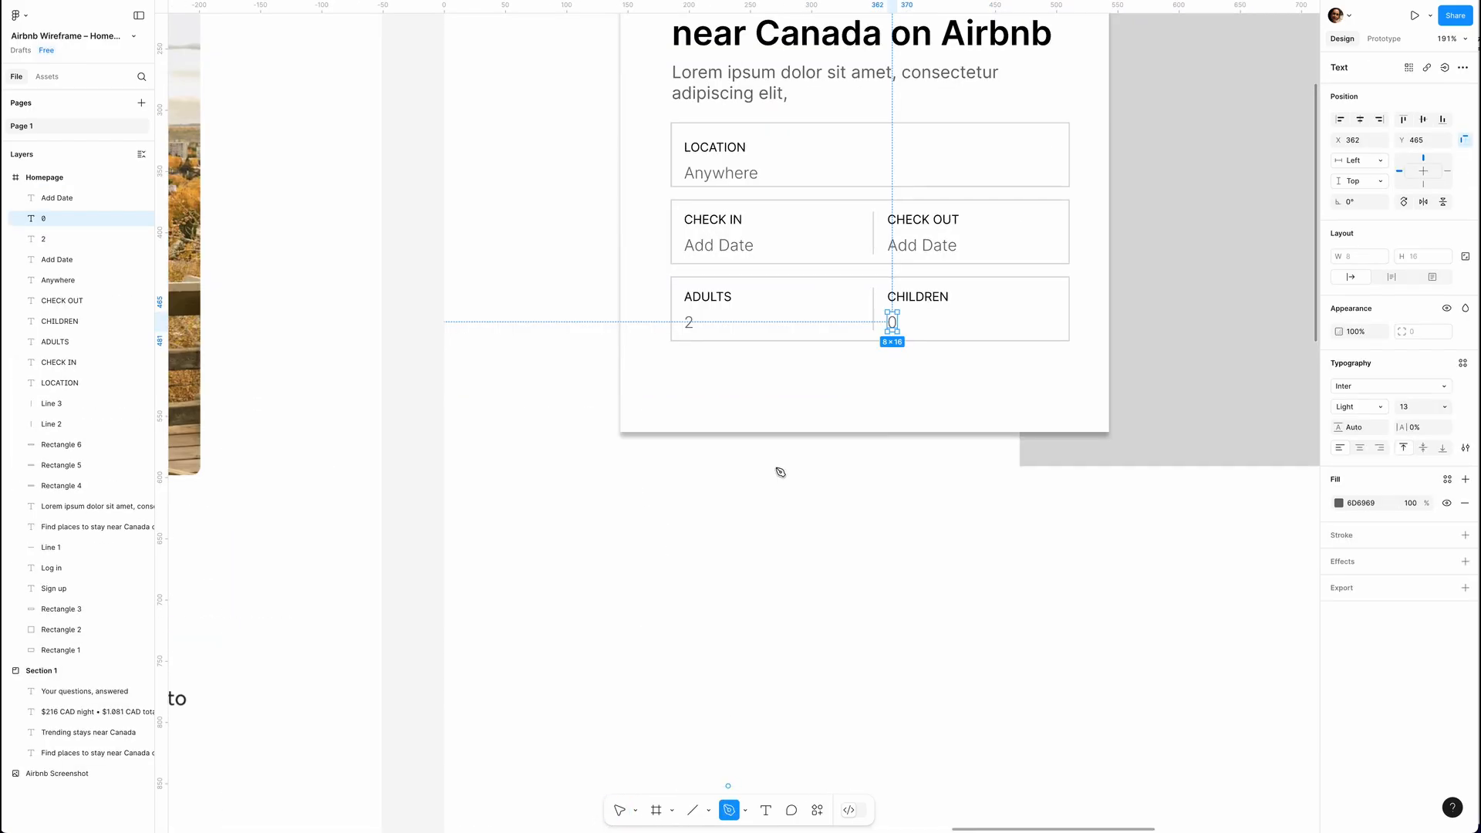
Draw a small downward chevron in the ADULTS field with the Pen tool and duplicate it into the CHILDREN field.
click(842, 313)
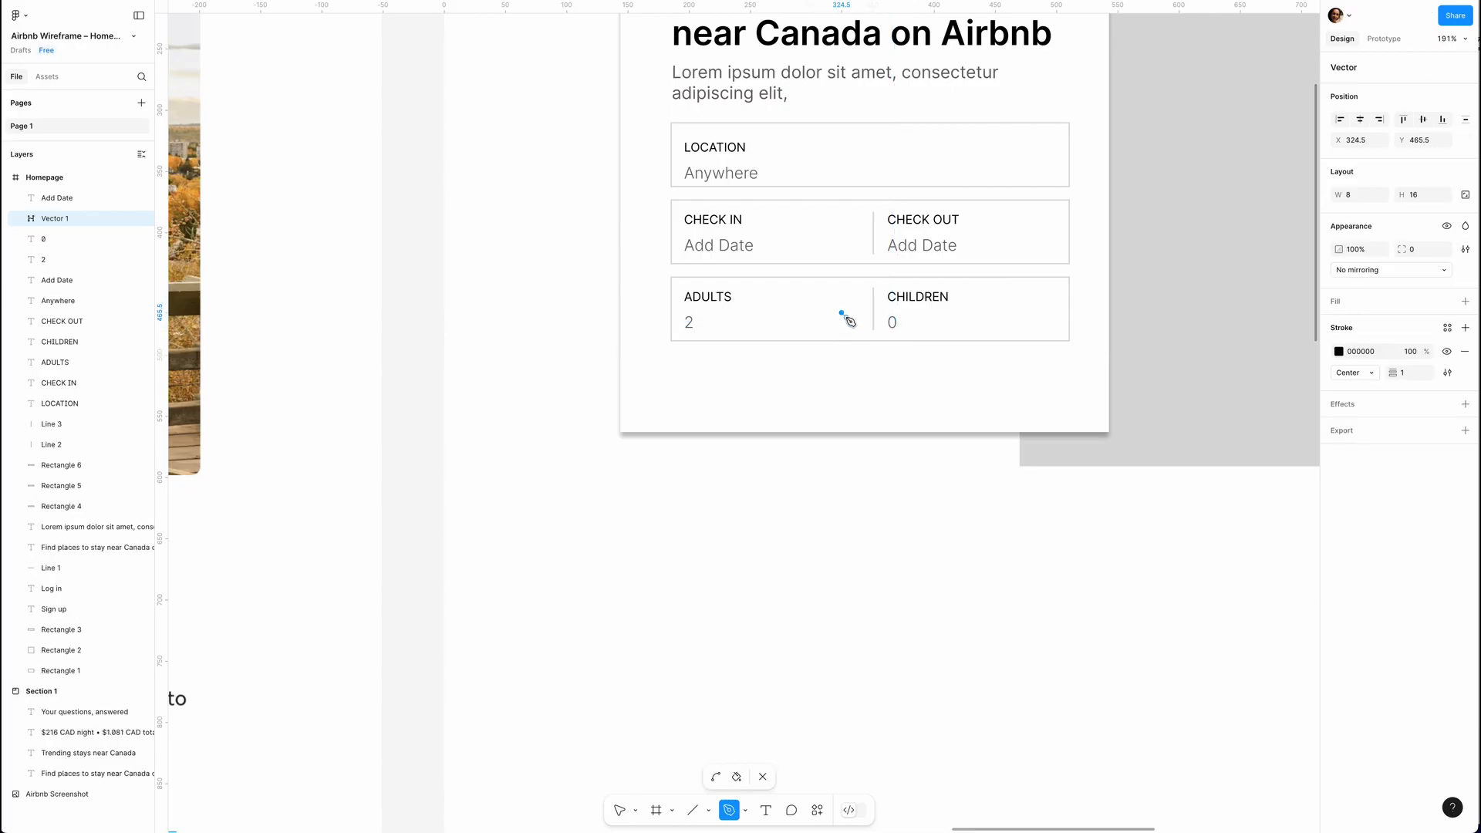
click(846, 317)
click(852, 314)
key(Escape)
drag(847, 317, 1041, 340)
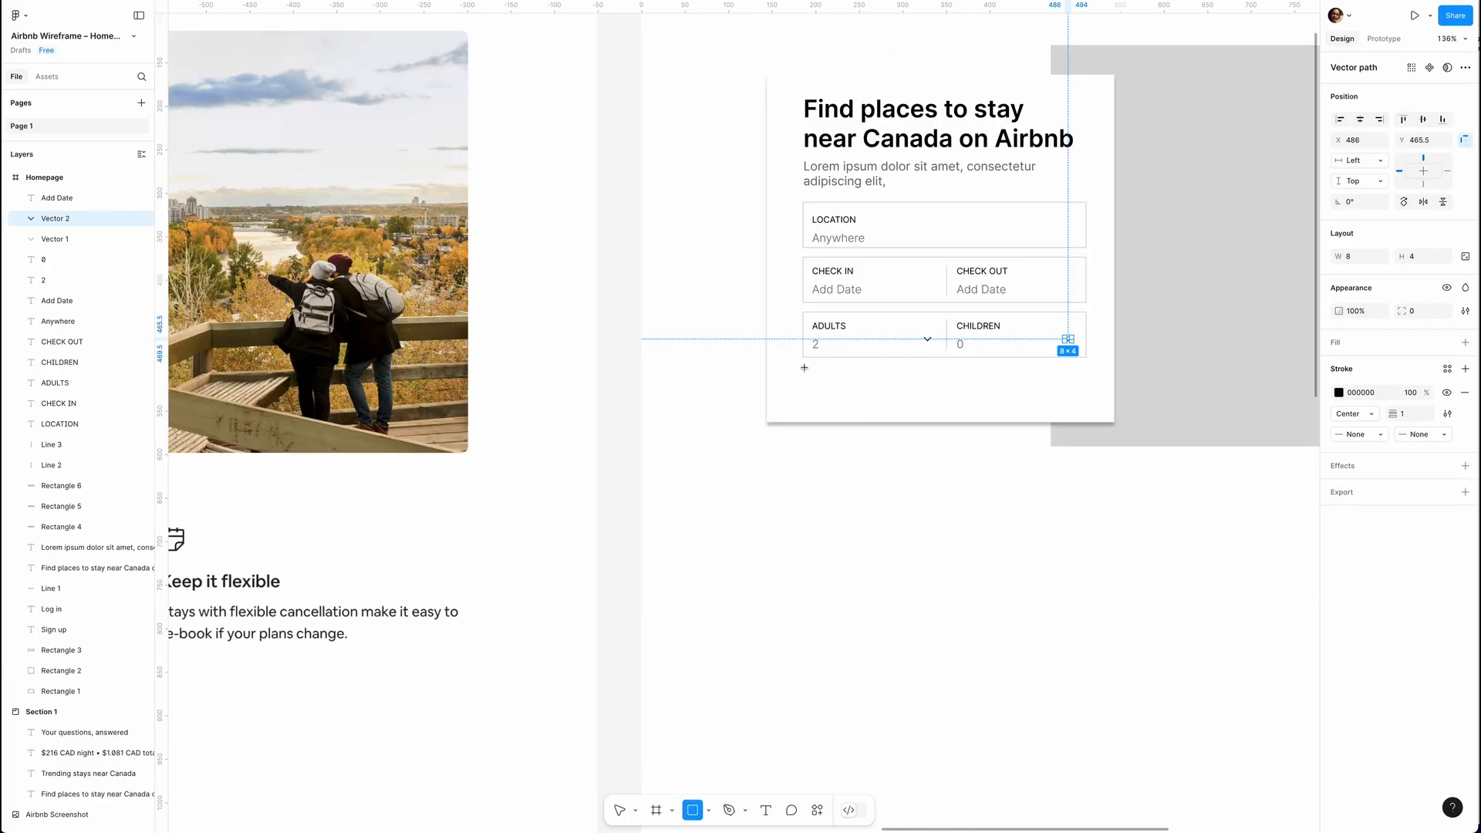
Draw a button rectangle of about 324 × 41 below the form fields and label it "Search" in Bold.
drag(805, 368, 1085, 402)
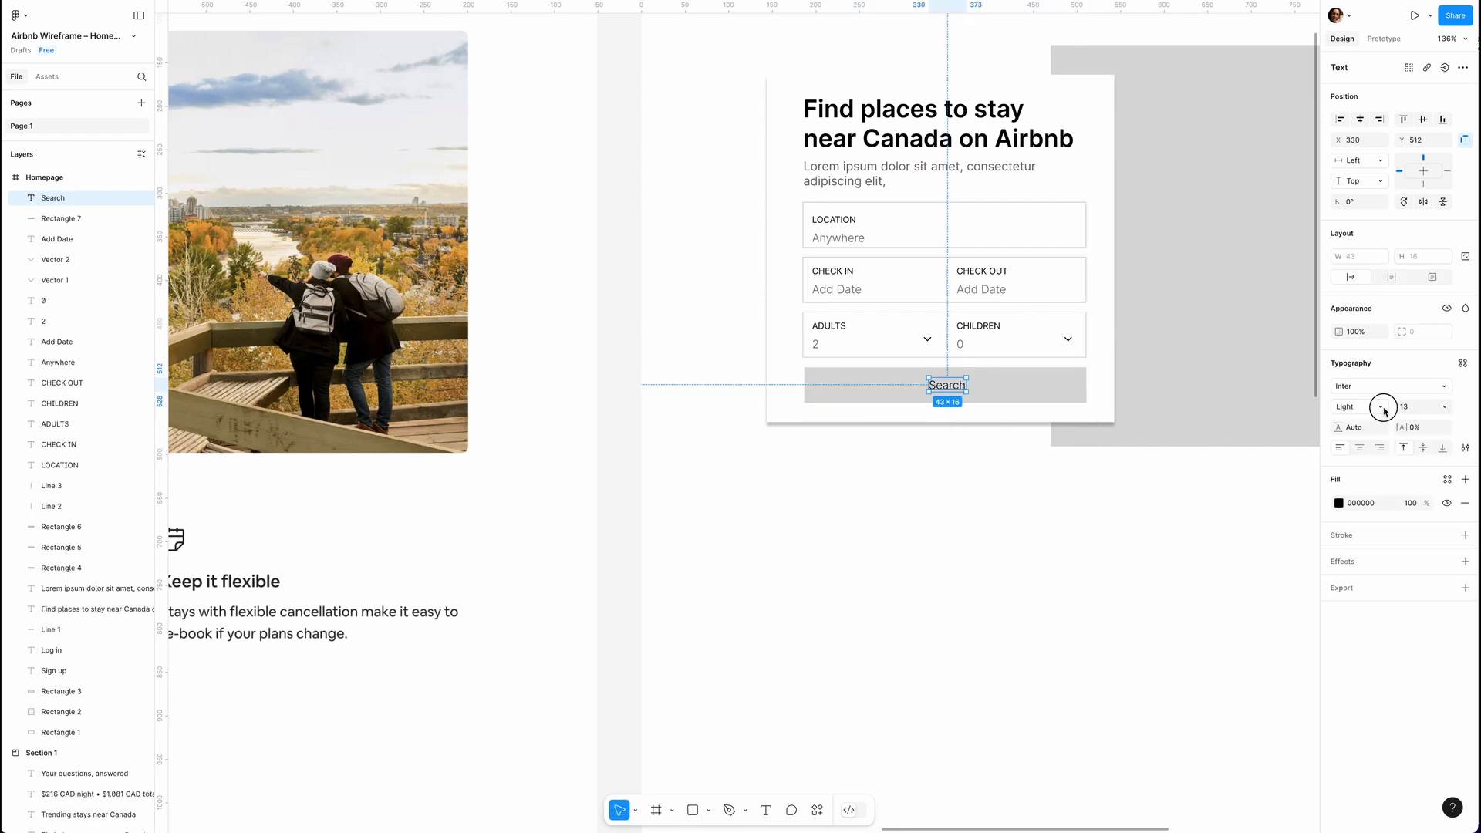
click(1381, 404)
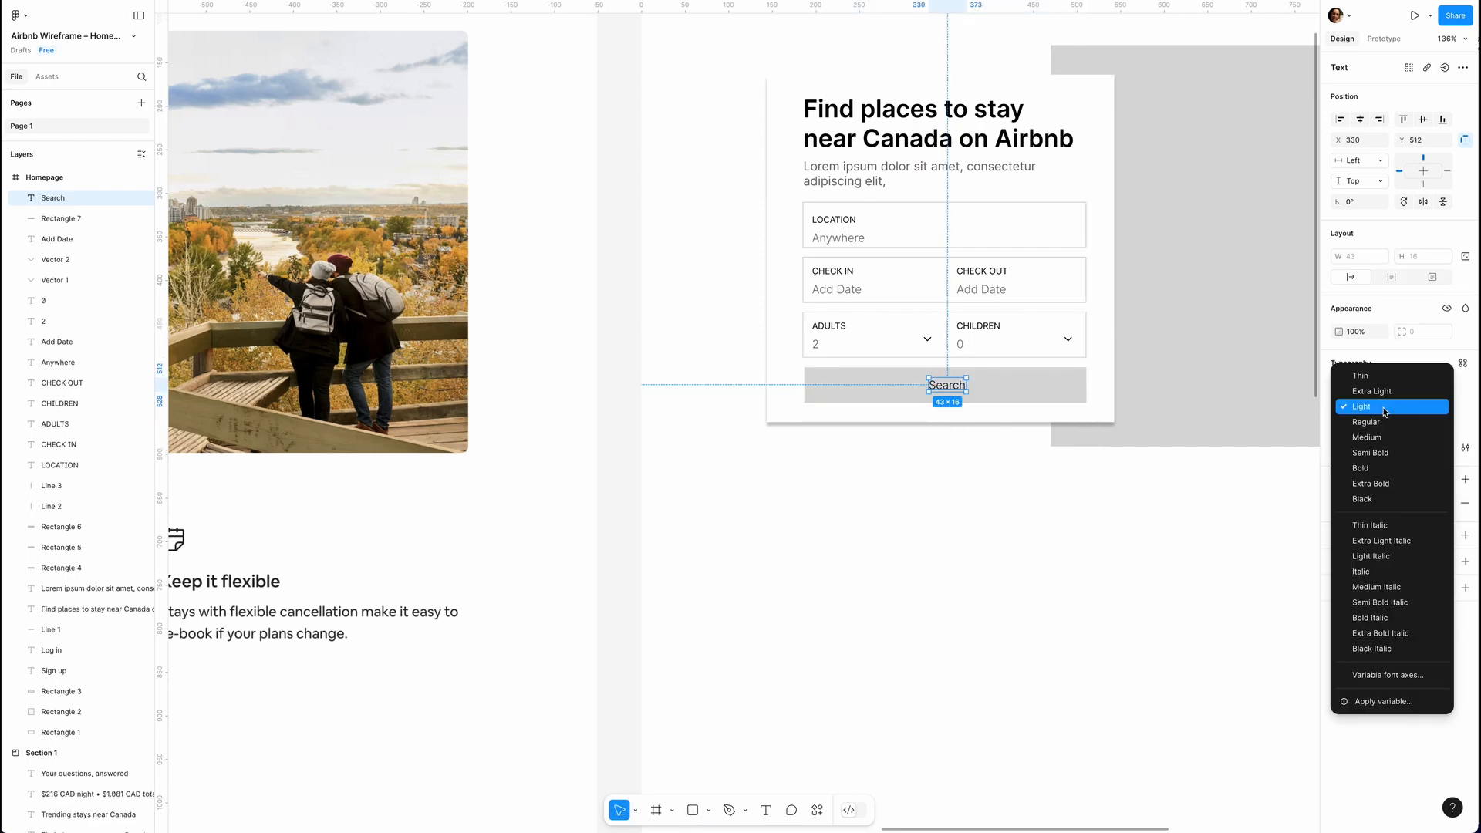
click(1377, 468)
Group all elements of the search card and name the group Search Box.
scroll(755, 109, up, 1)
drag(751, 91, 1059, 461)
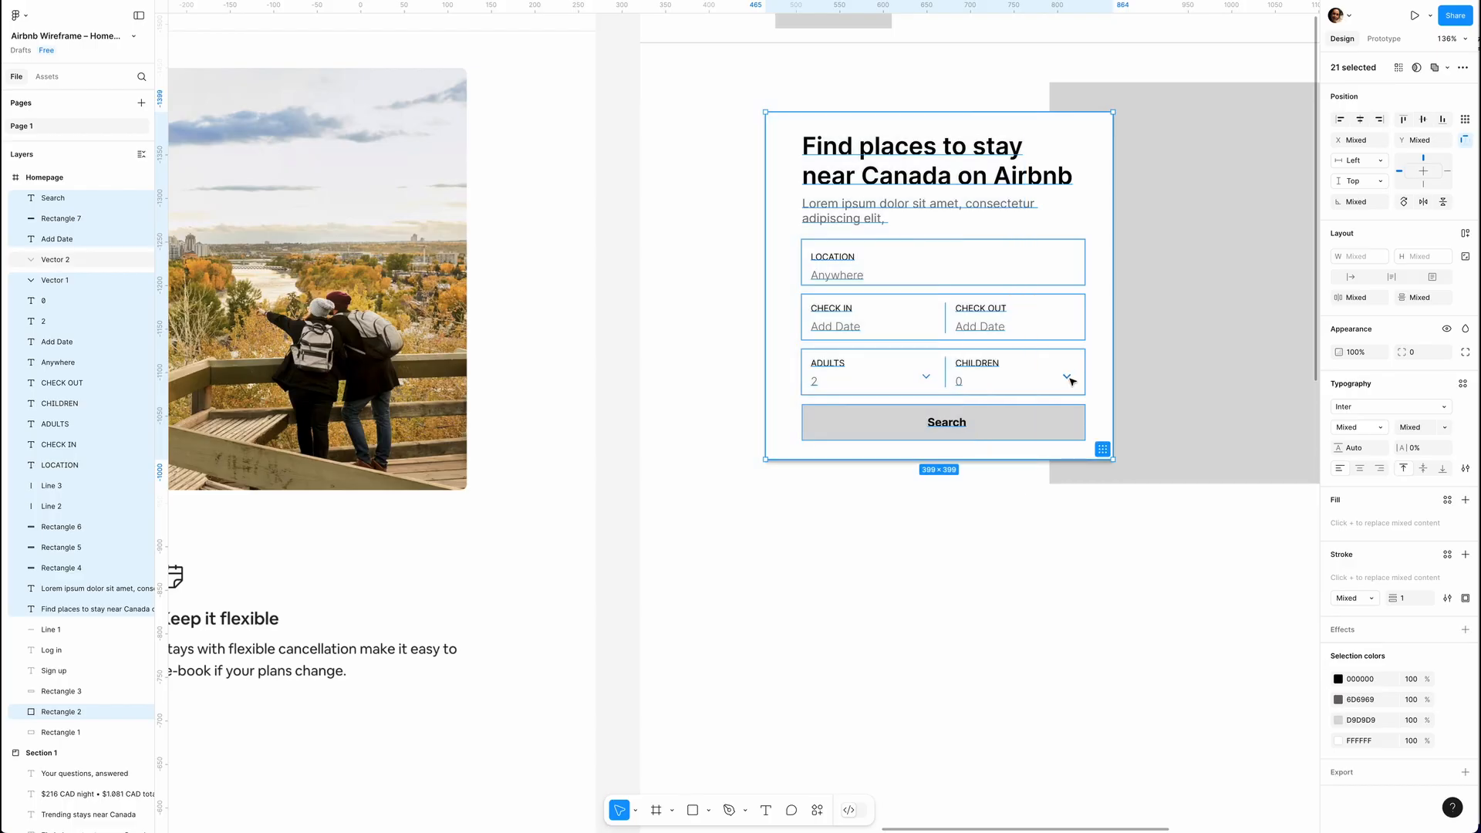
key(ctrl+g)
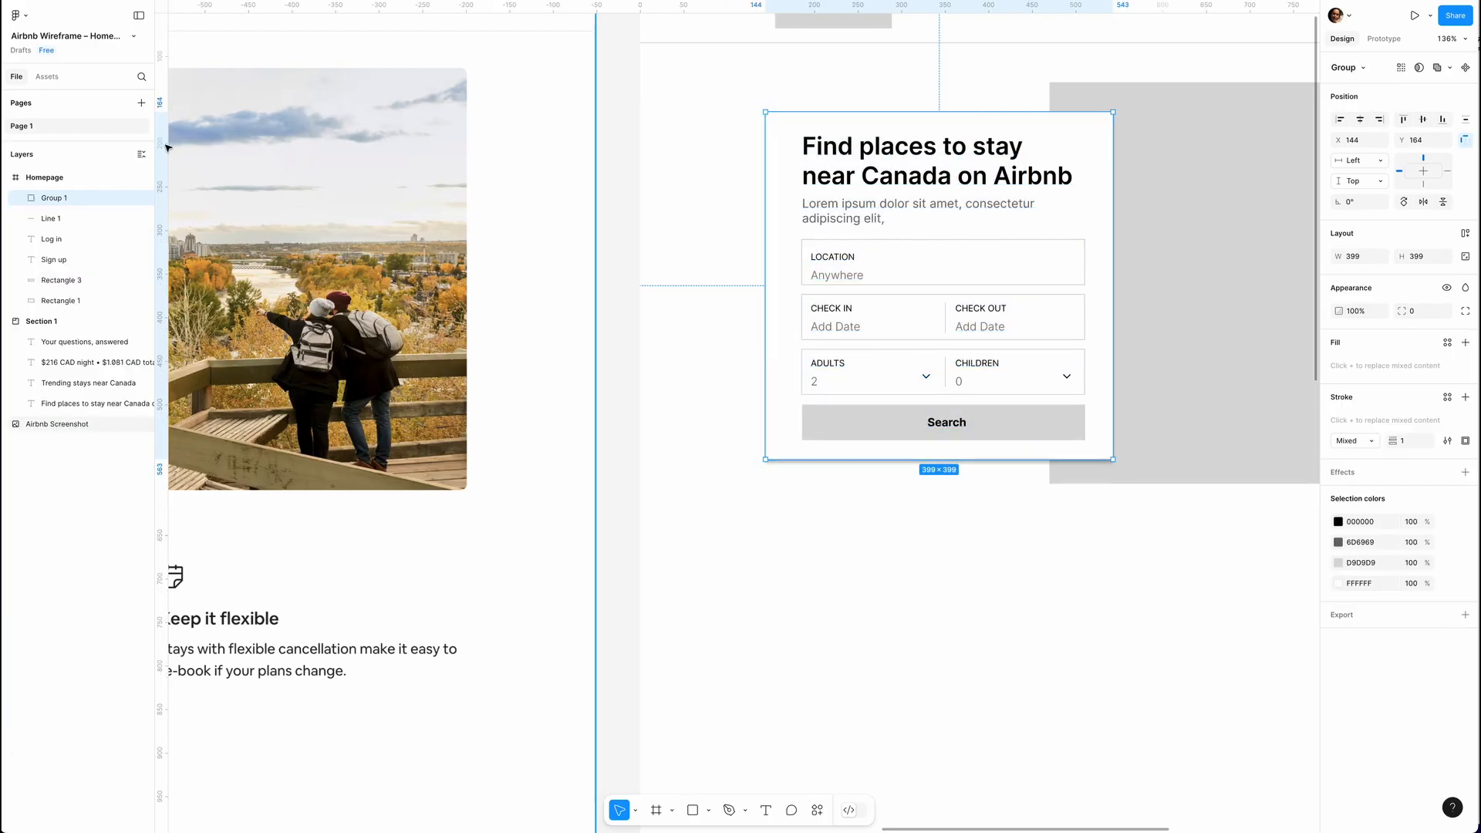
double_click(73, 200)
text(Search Box)
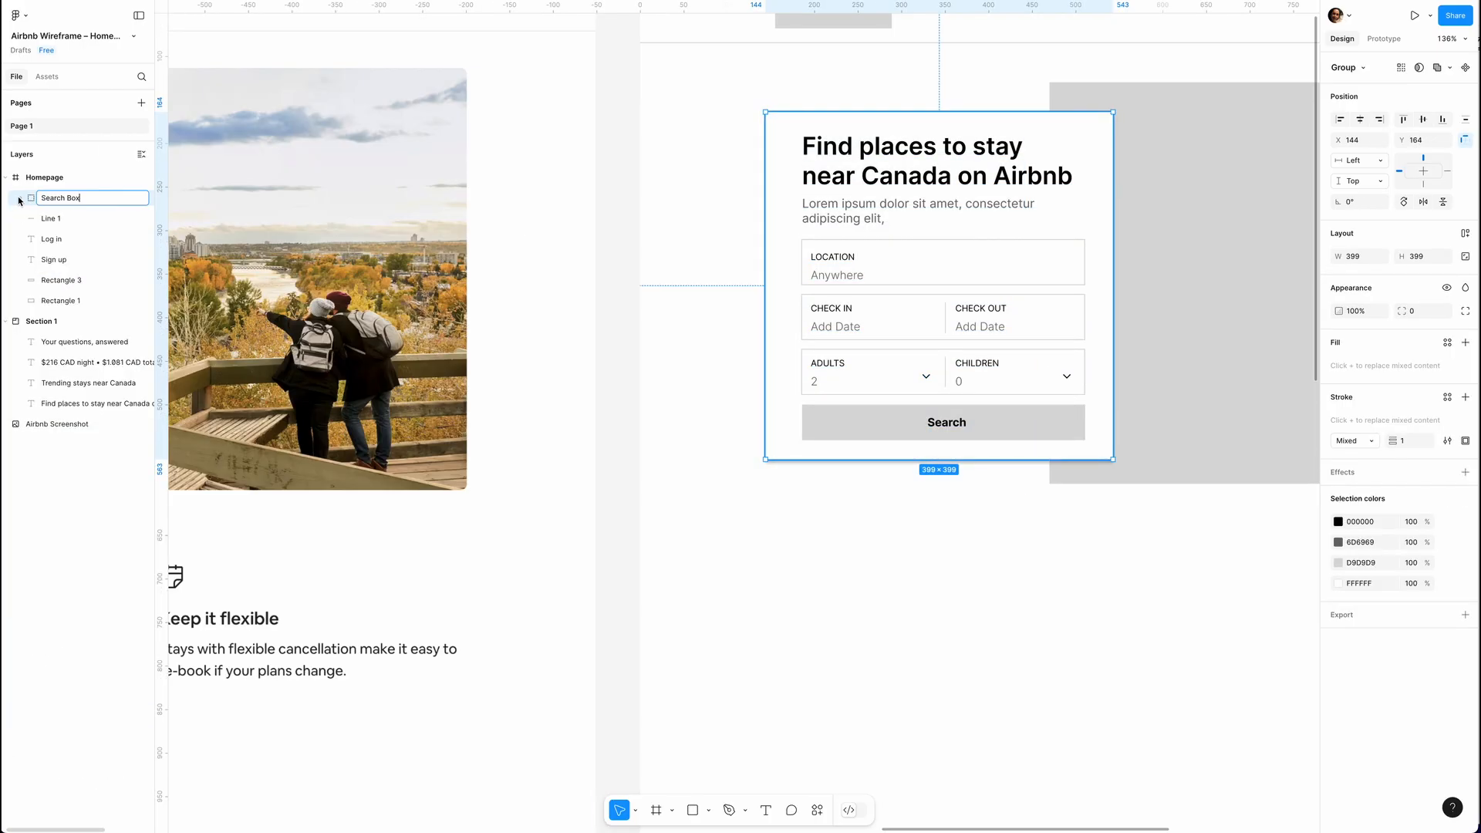
click(21, 198)
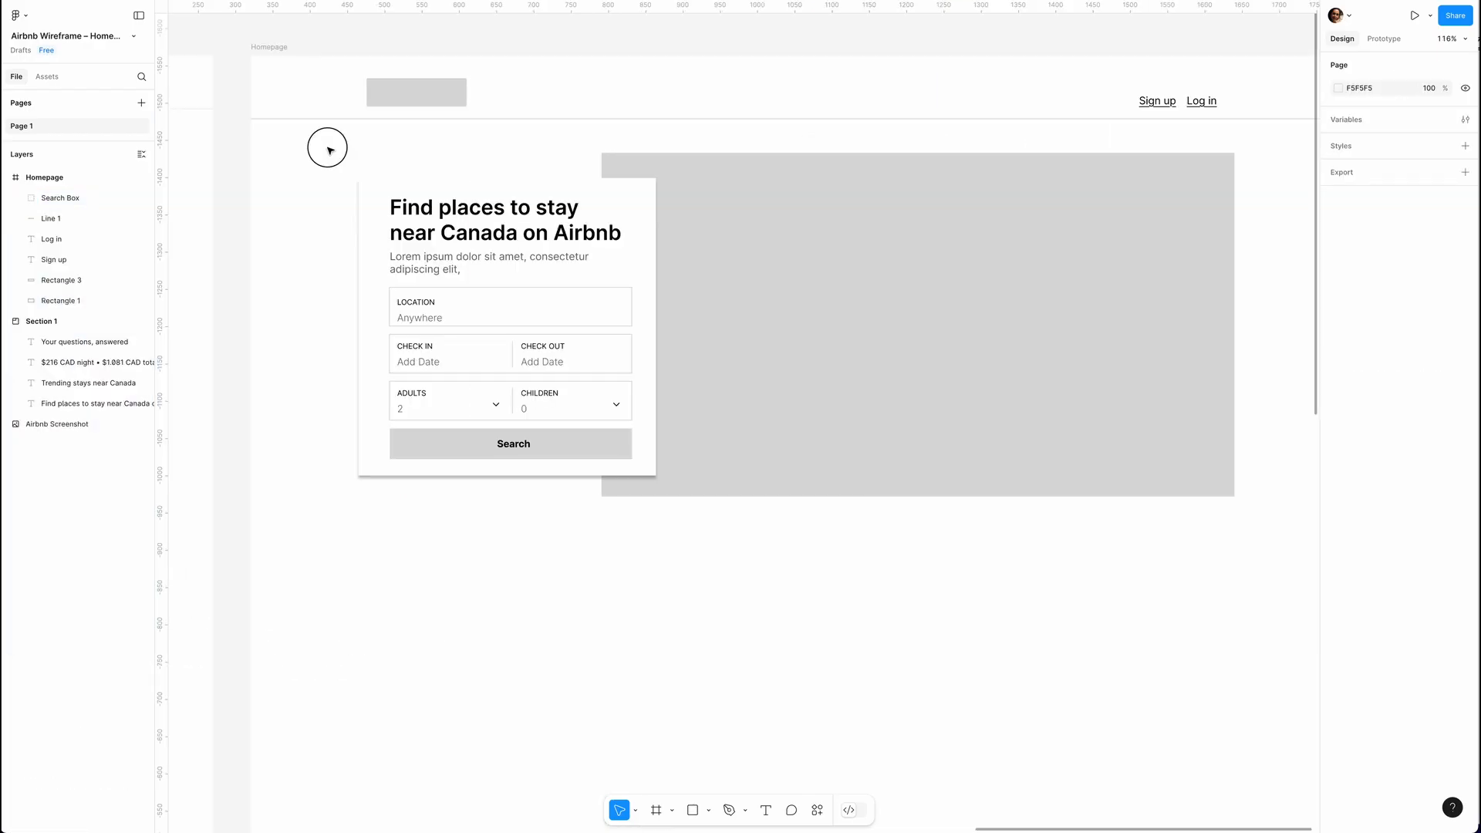
Group the Search Box with the large grey hero rectangle and name the group Hero Section.
drag(323, 143, 1249, 504)
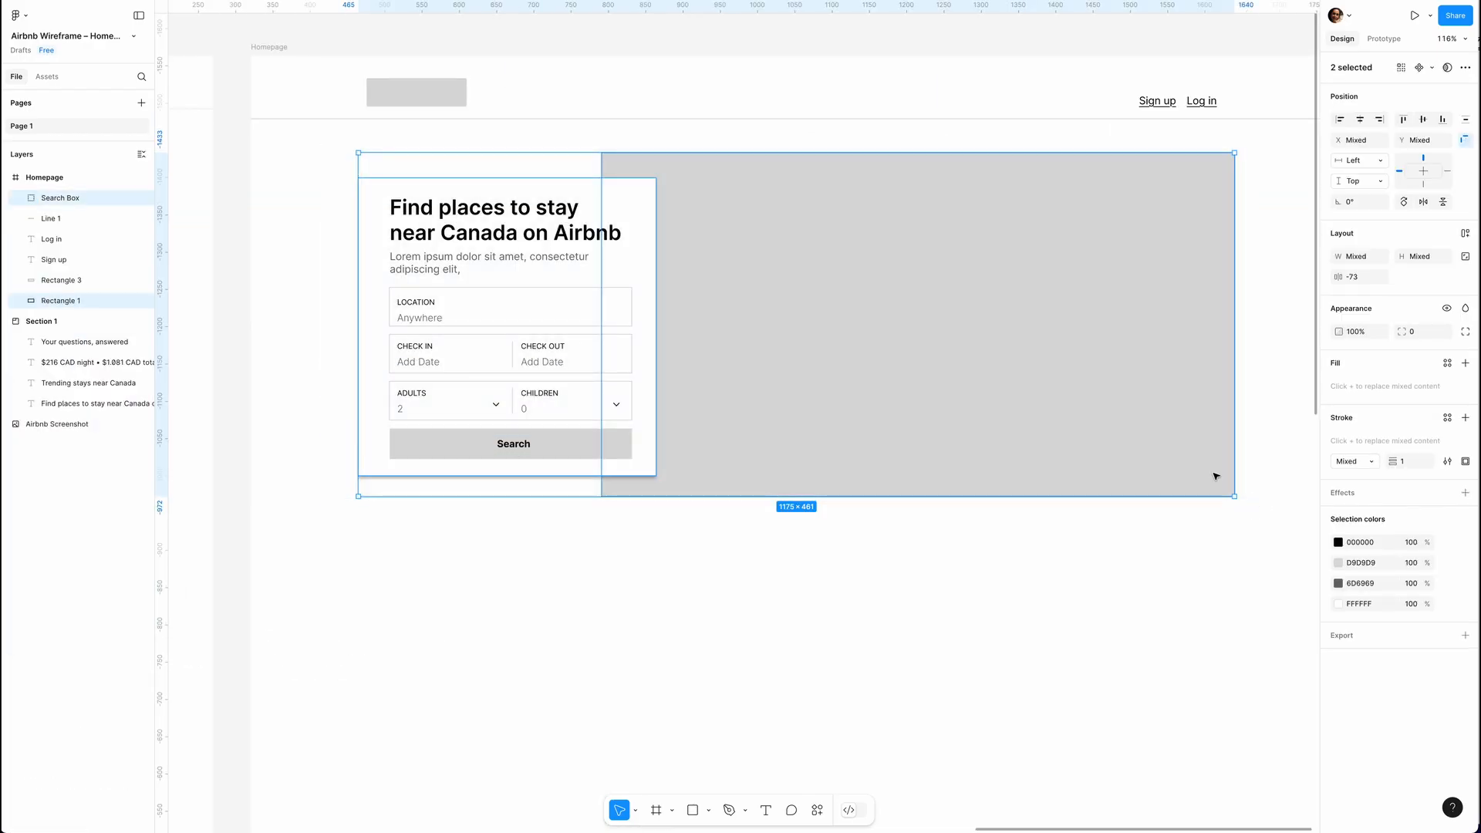
key(super+g)
double_click(54, 198)
text(Hero Sect)
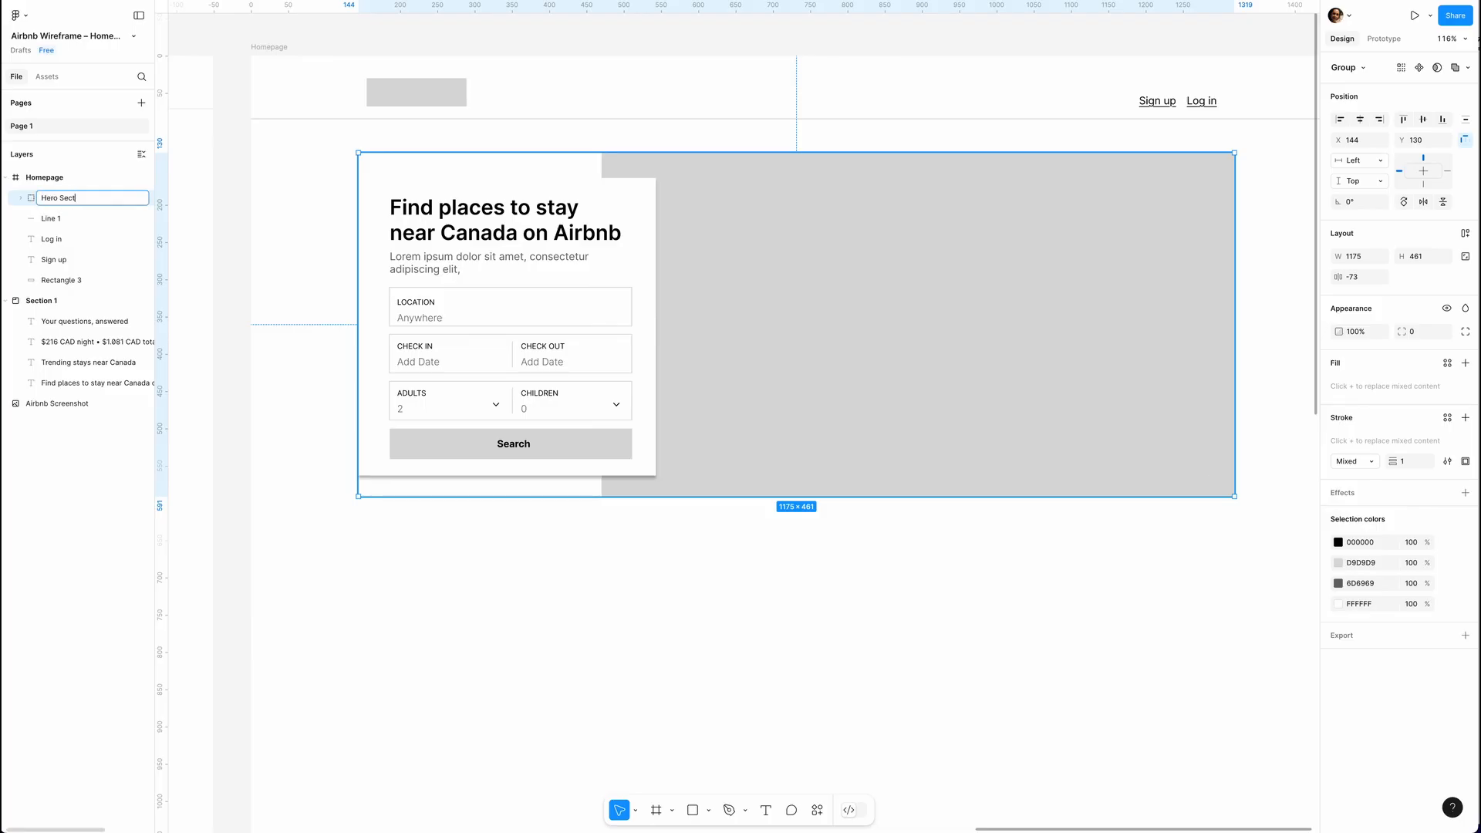
text(ion)
Group the logo placeholder, Sign up and Log in texts and the divider line, naming the group Header.
drag(278, 66, 1277, 136)
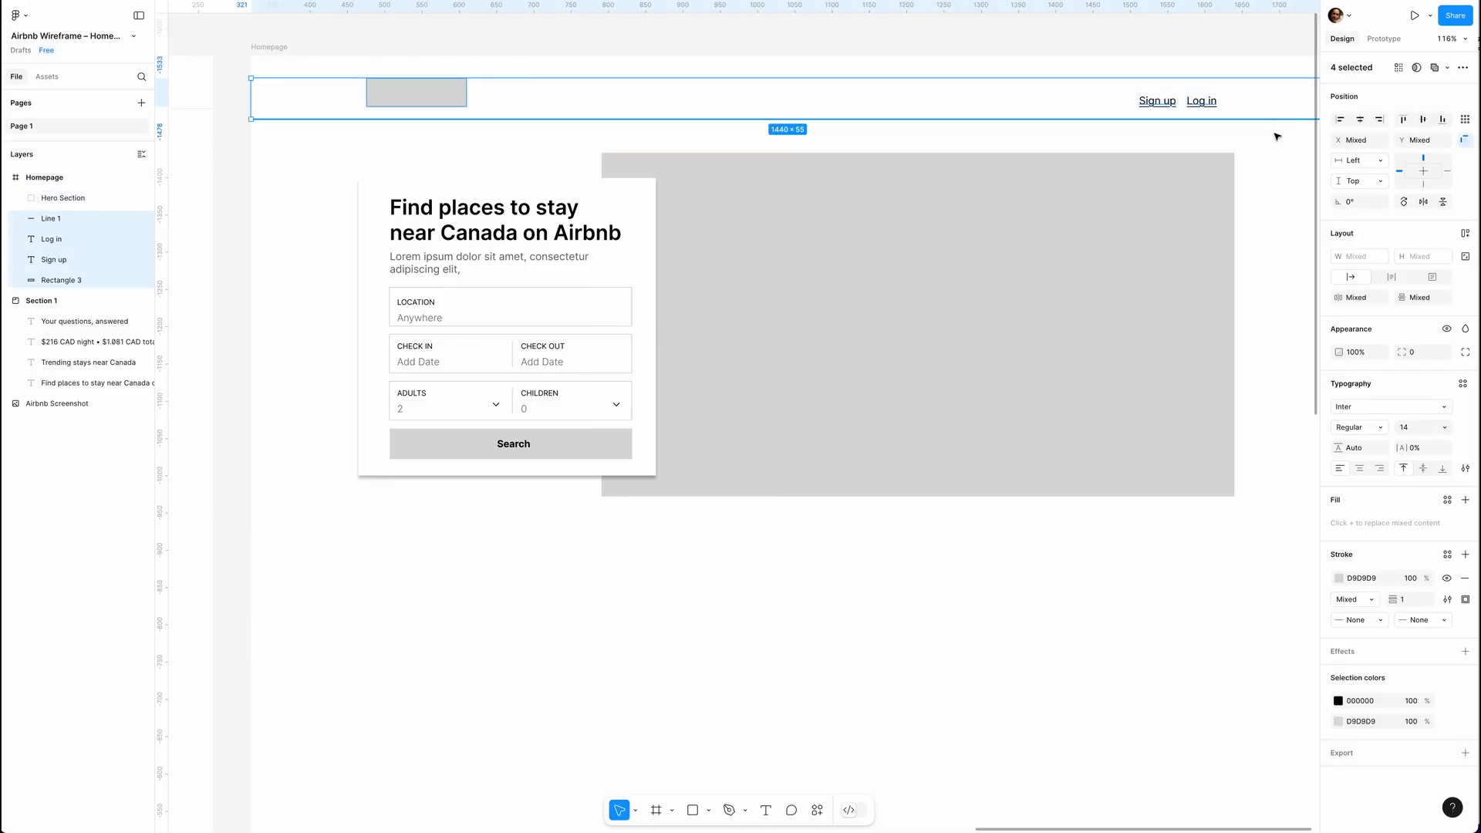
key(super+g)
double_click(58, 219)
text(Hea)
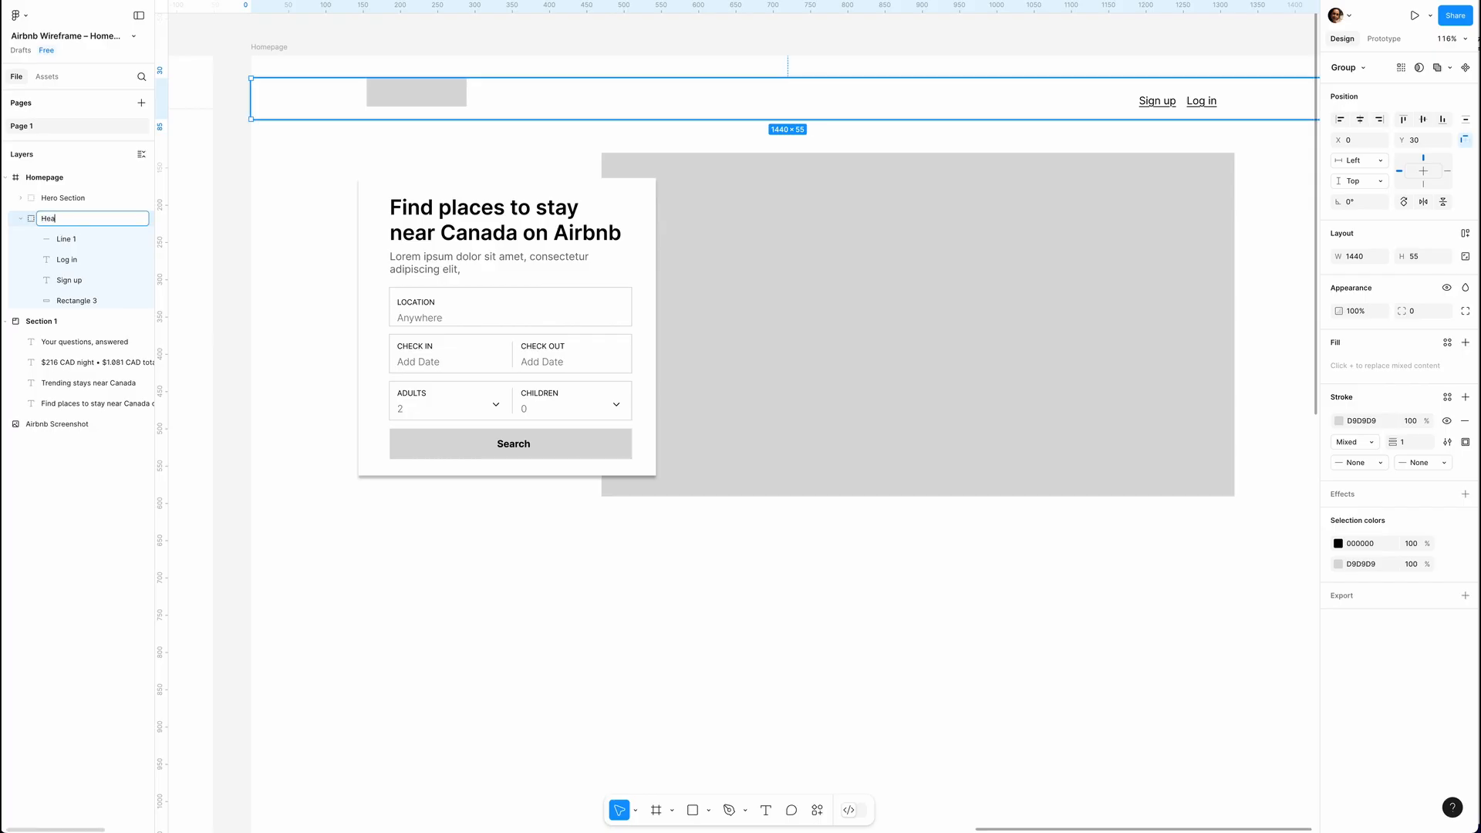
text(d)
text(er)
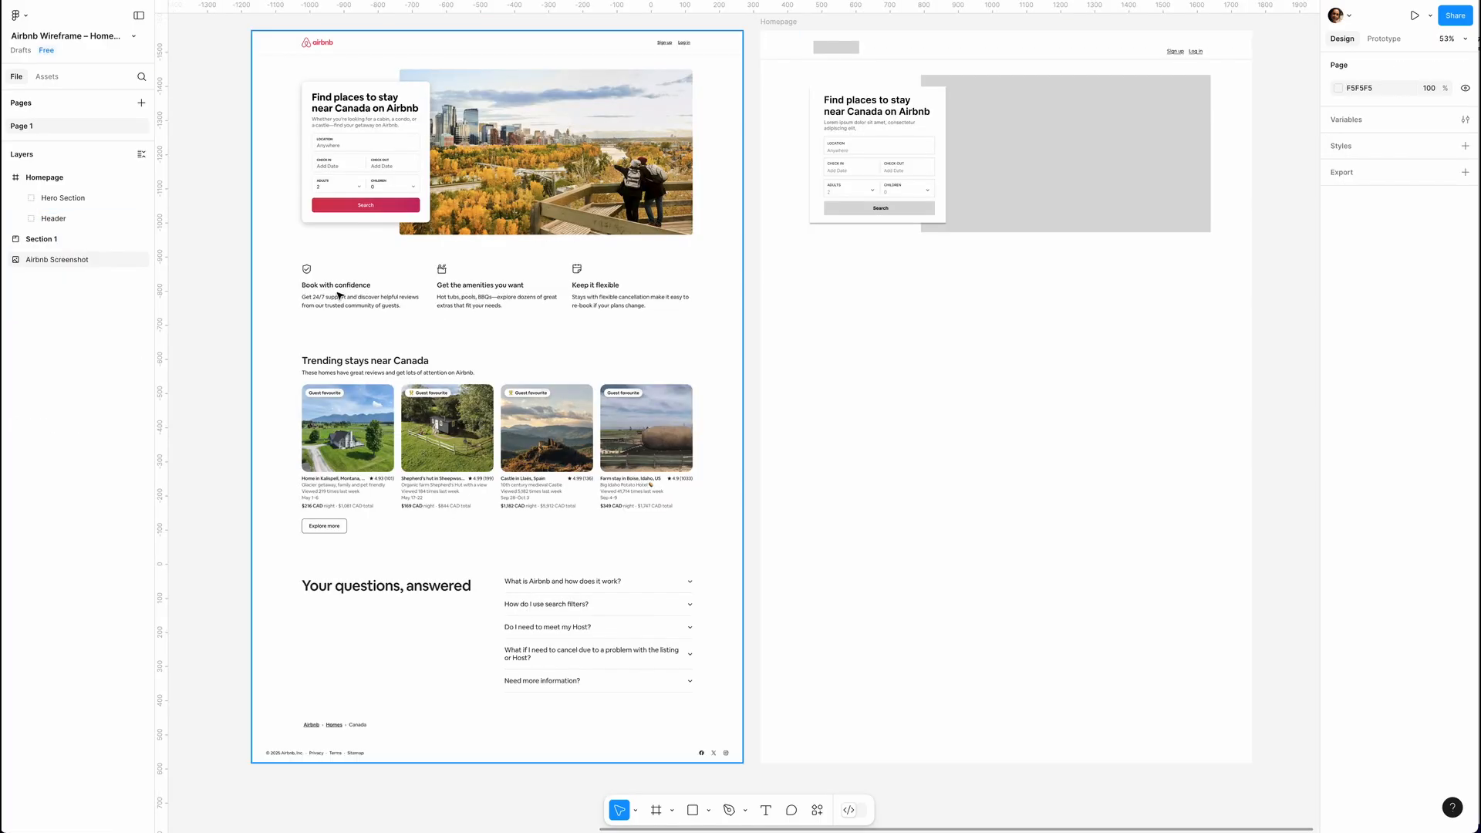
Add the bold heading "Book with Confidence" and a two-line lorem ipsum description below the small grey icon placeholder.
scroll(337, 298, up, 5)
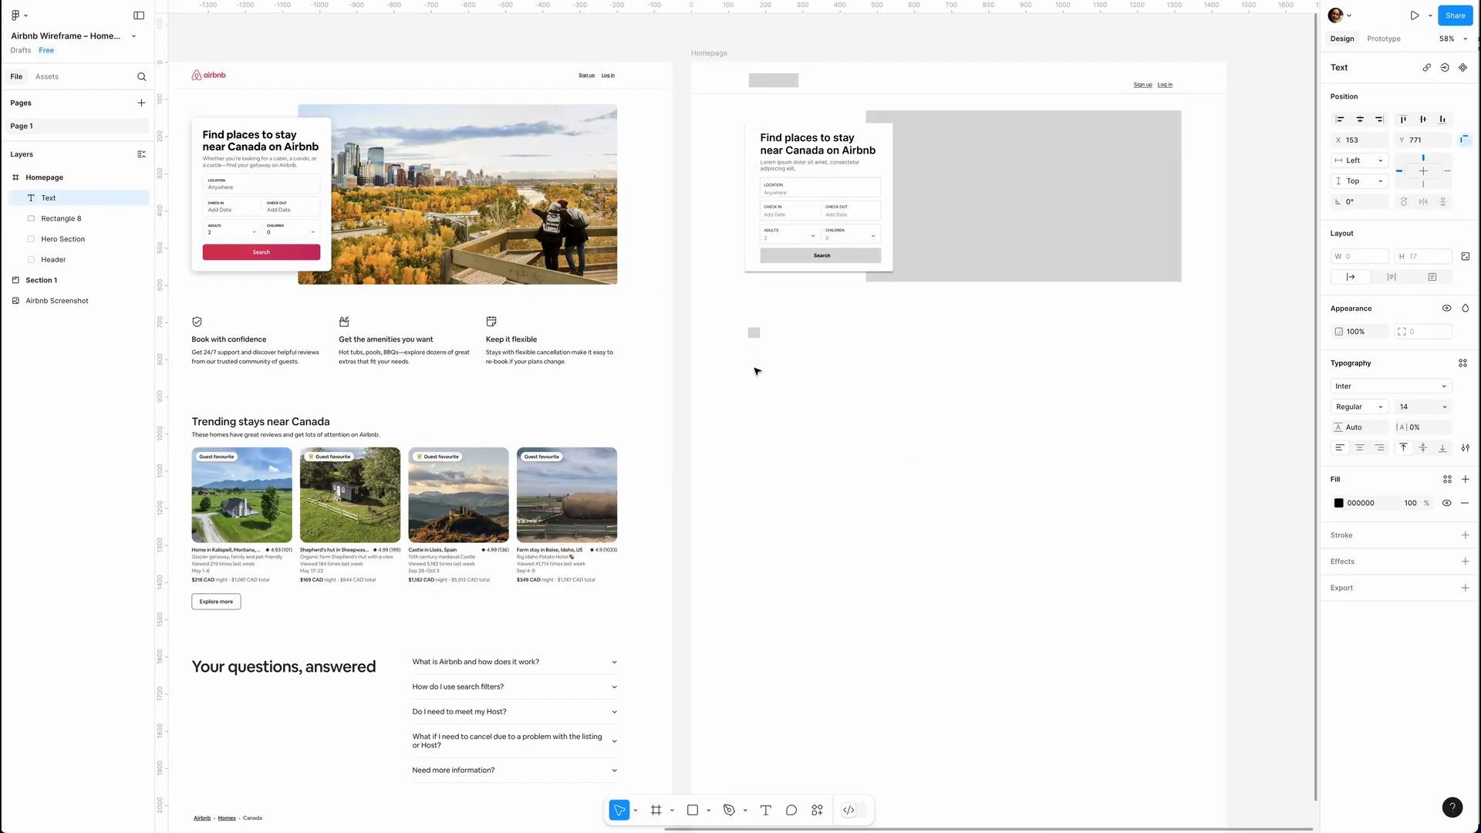
text(Book with Confidence)
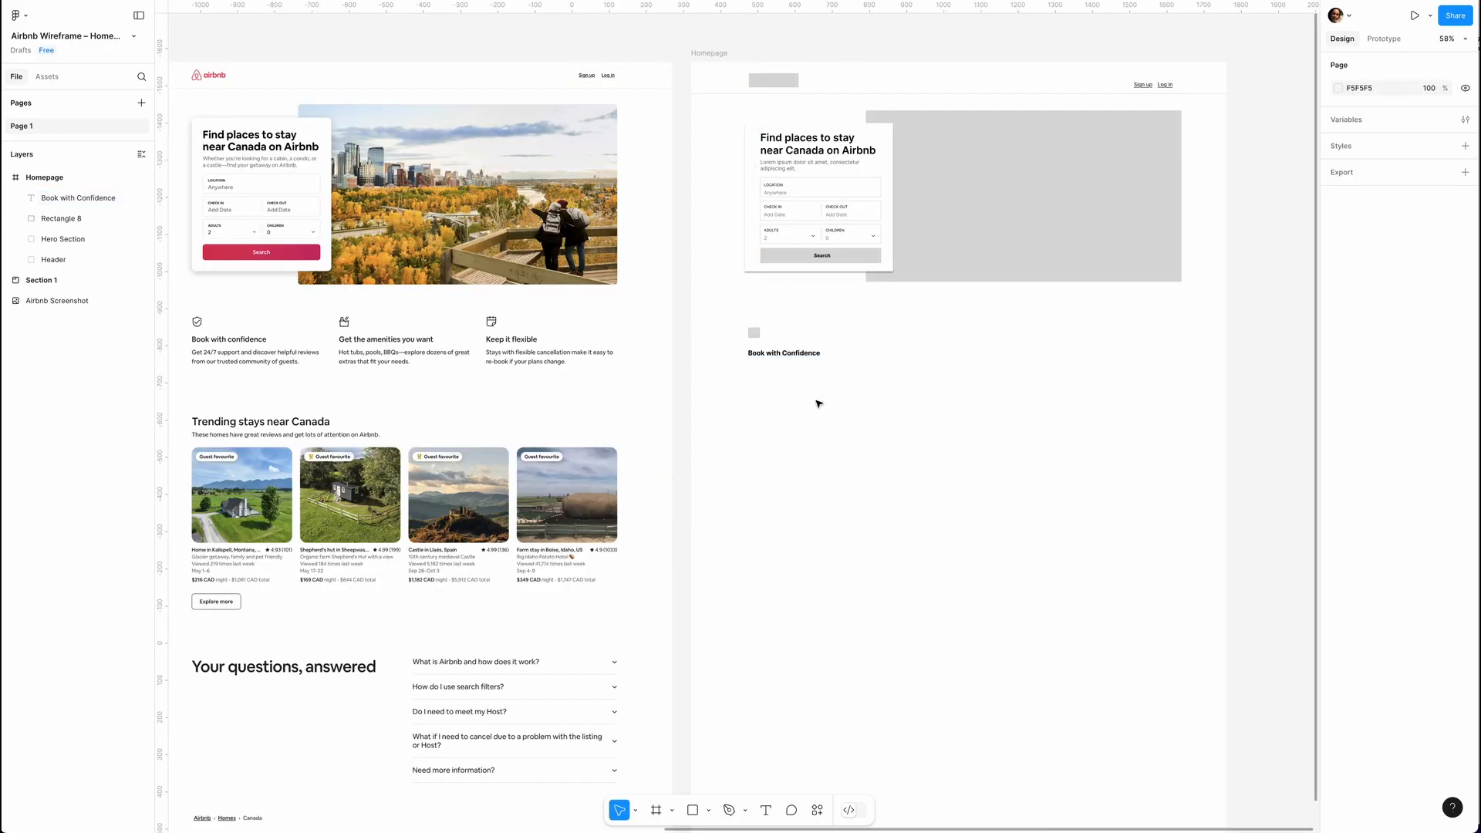
drag(749, 367, 896, 394)
double_click(837, 395)
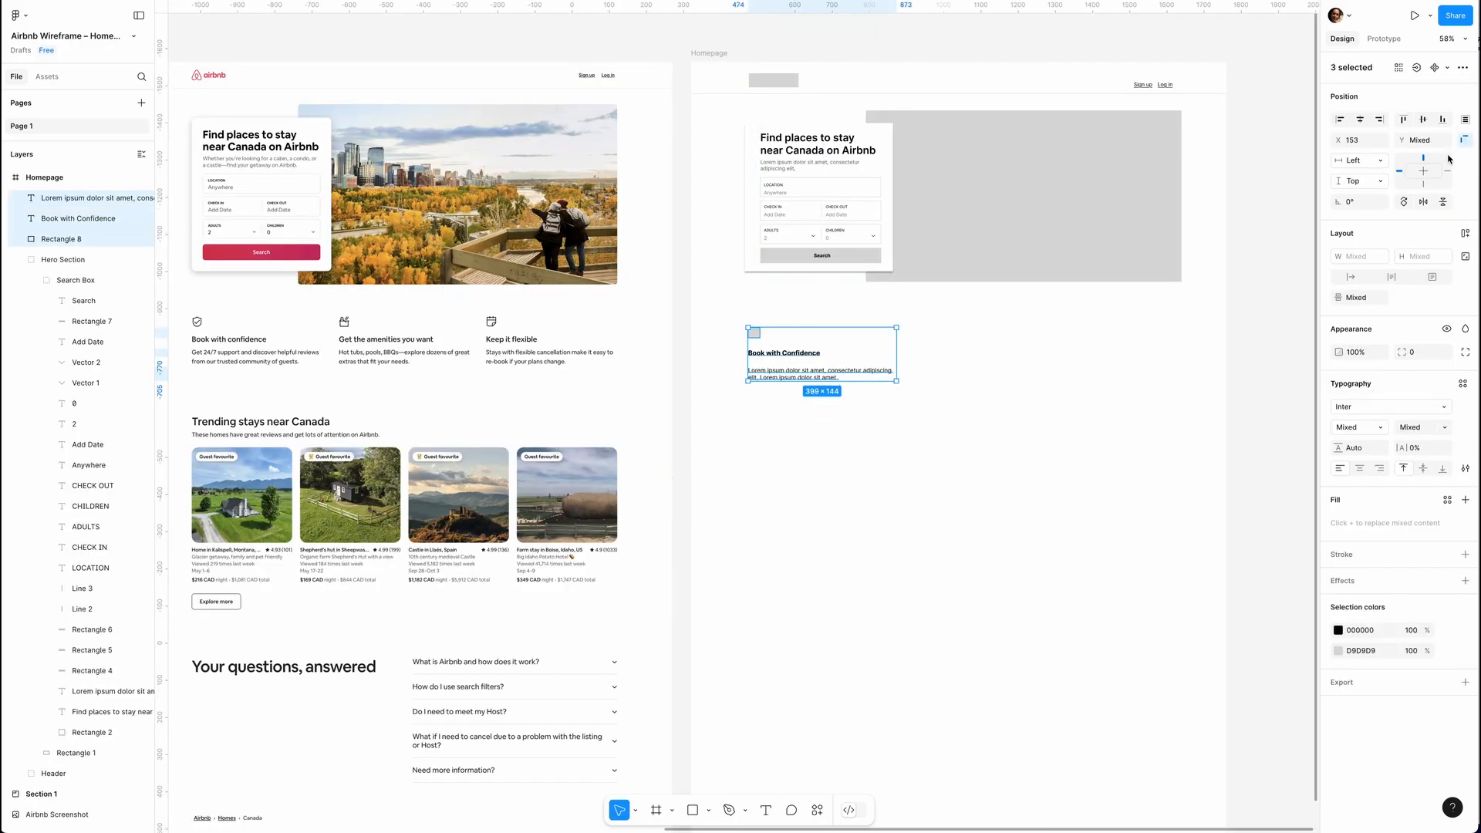
Space the icon placeholder, heading and description evenly with a vertical gap of 14.
click(1465, 119)
click(1450, 158)
drag(784, 361, 785, 354)
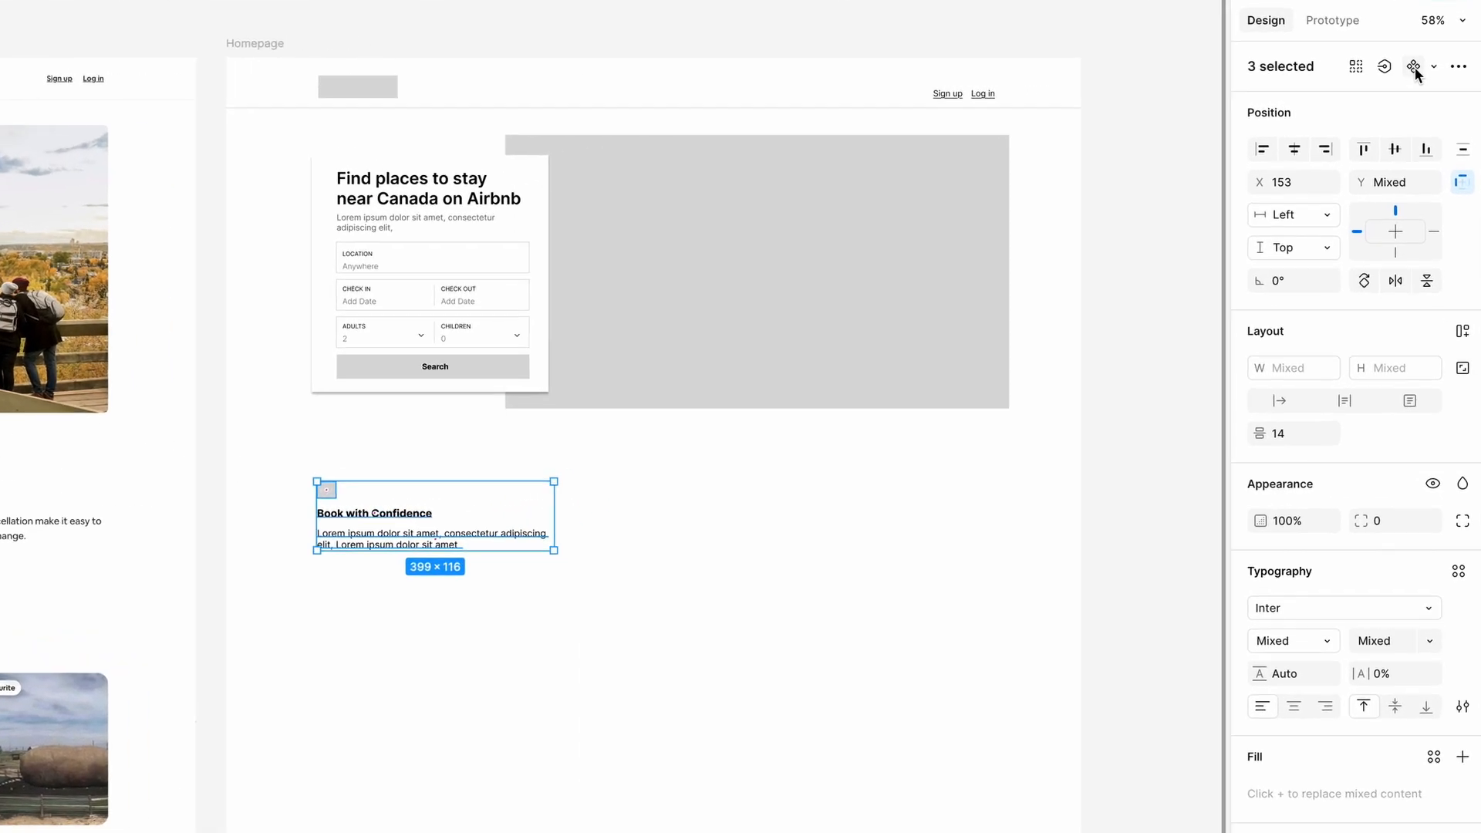
Turn the selected icon, heading and description into a component named Feature Icons.
click(1413, 68)
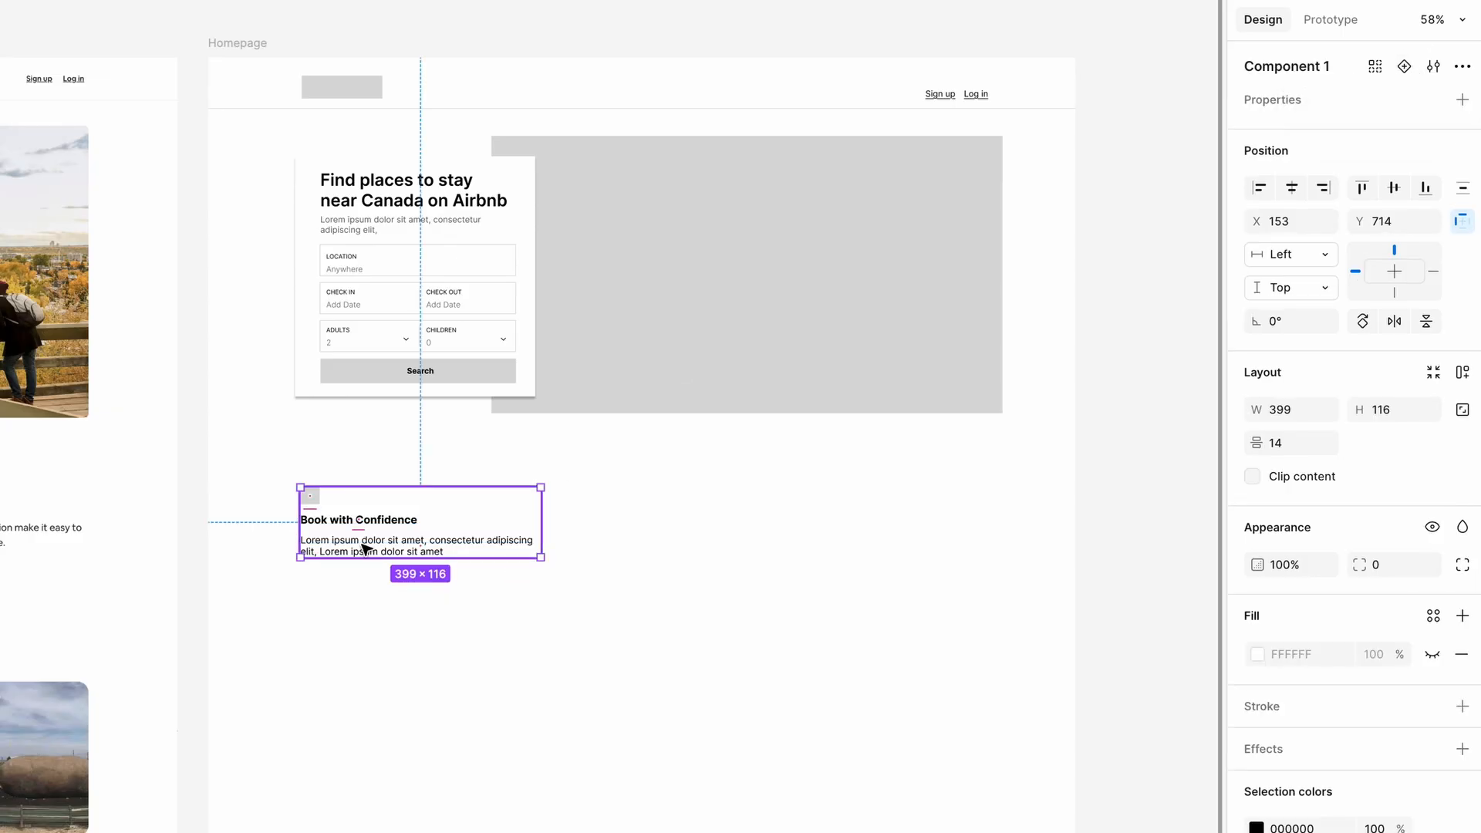
text(Feature Icons)
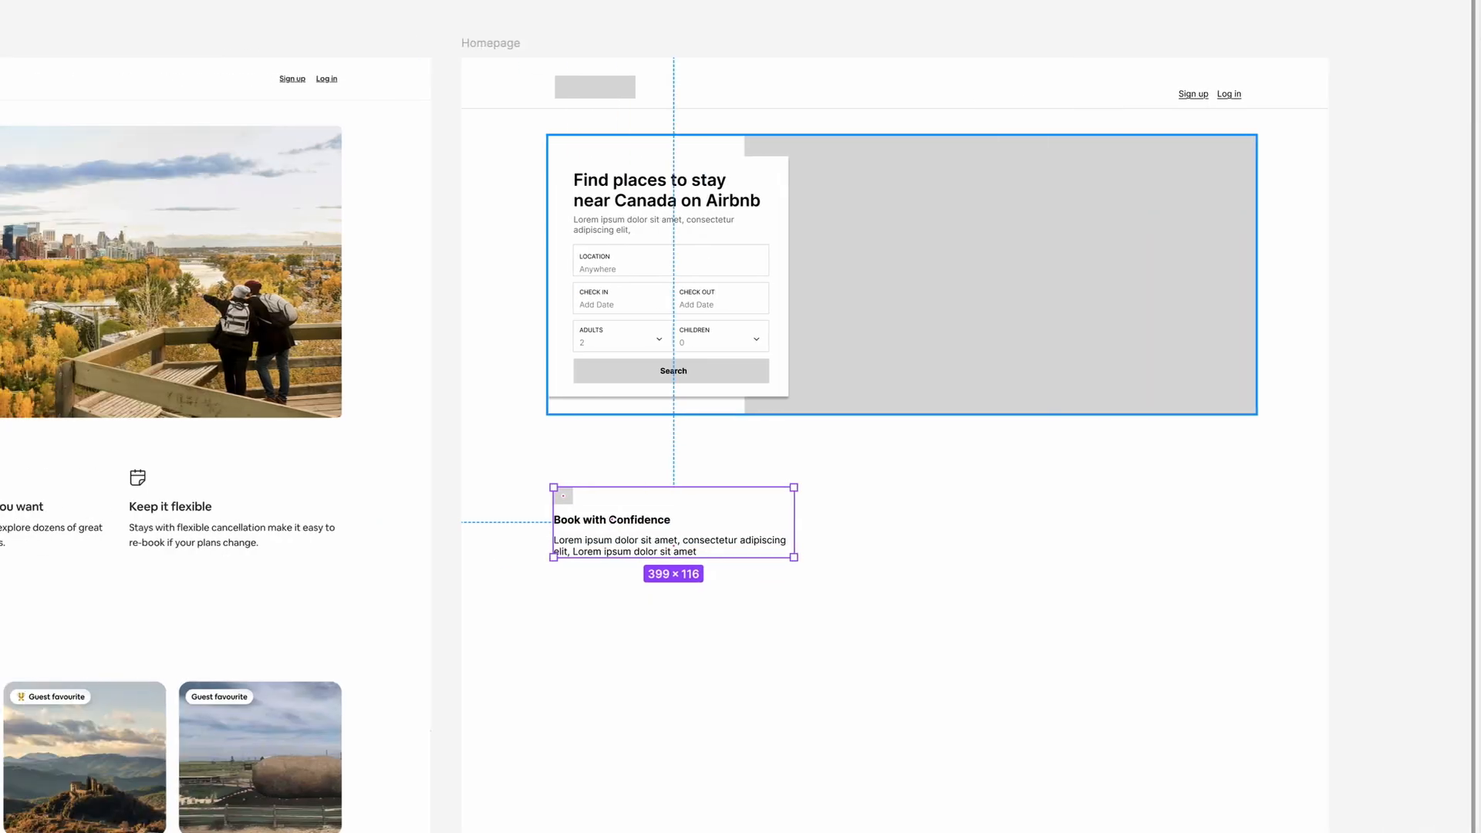
key(Return)
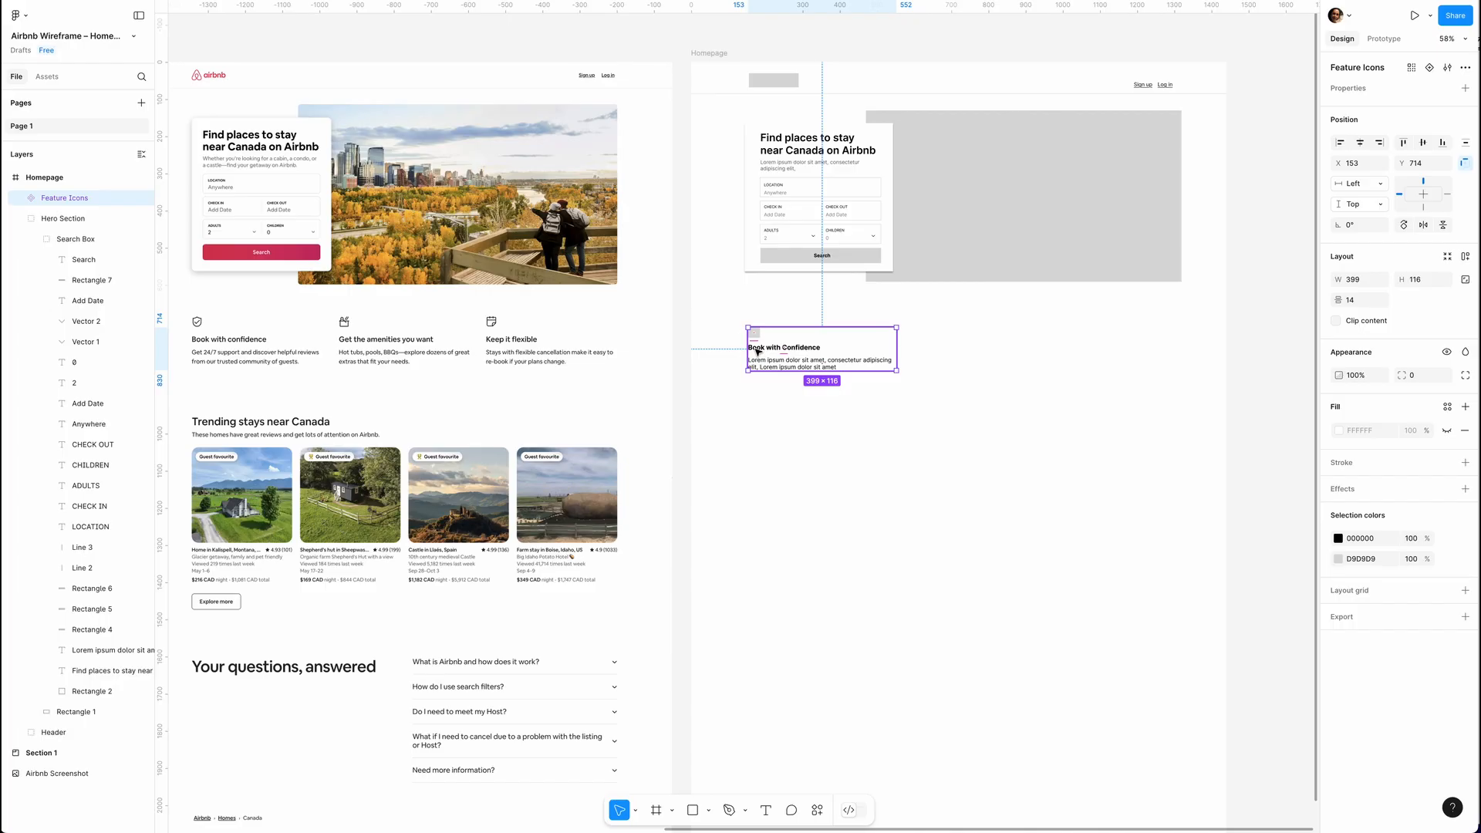
Duplicate the Feature Icons component twice to make a horizontal row of three feature blocks.
key(ctrl+d)
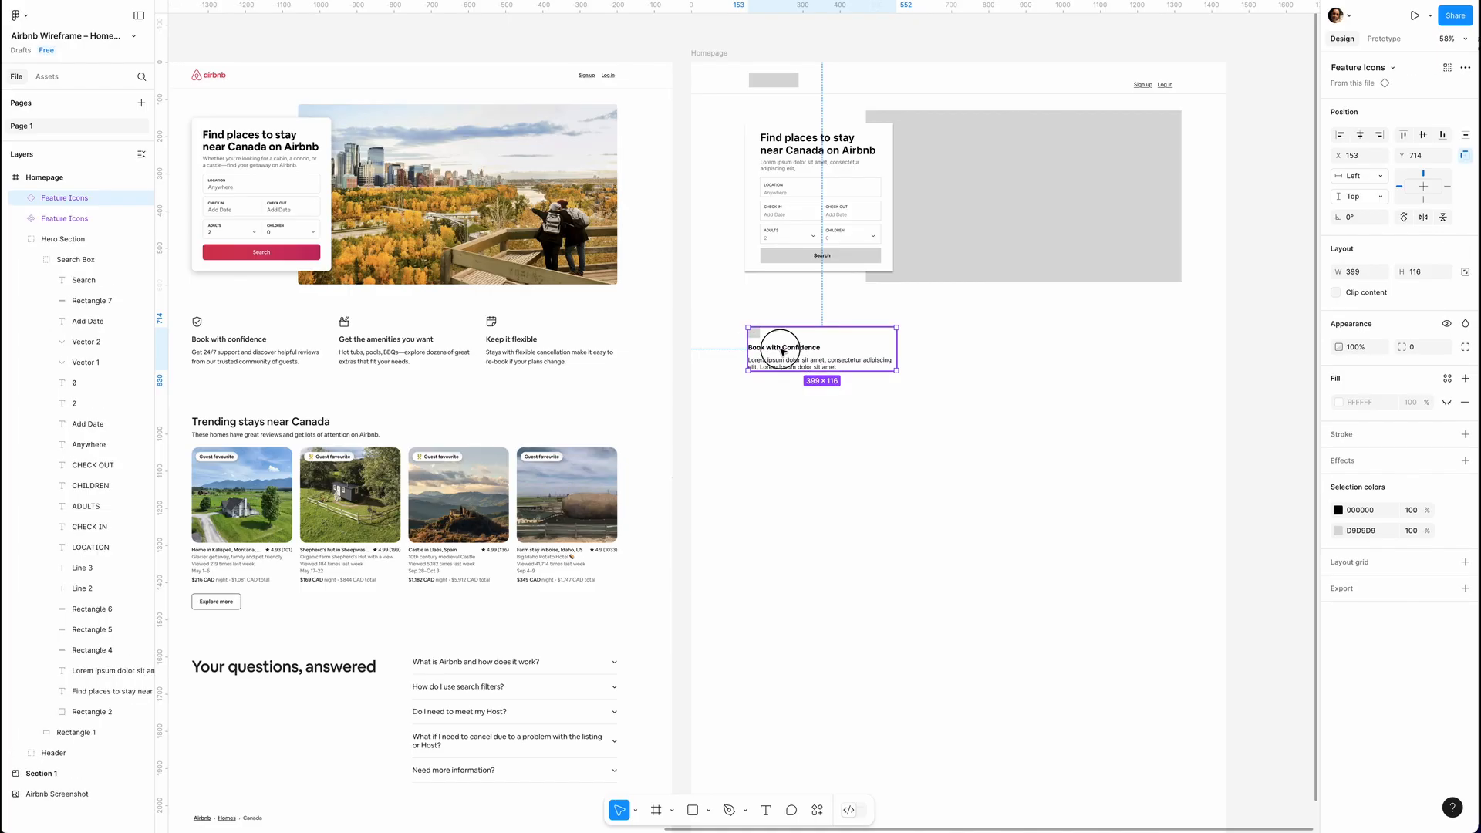
drag(782, 351, 950, 354)
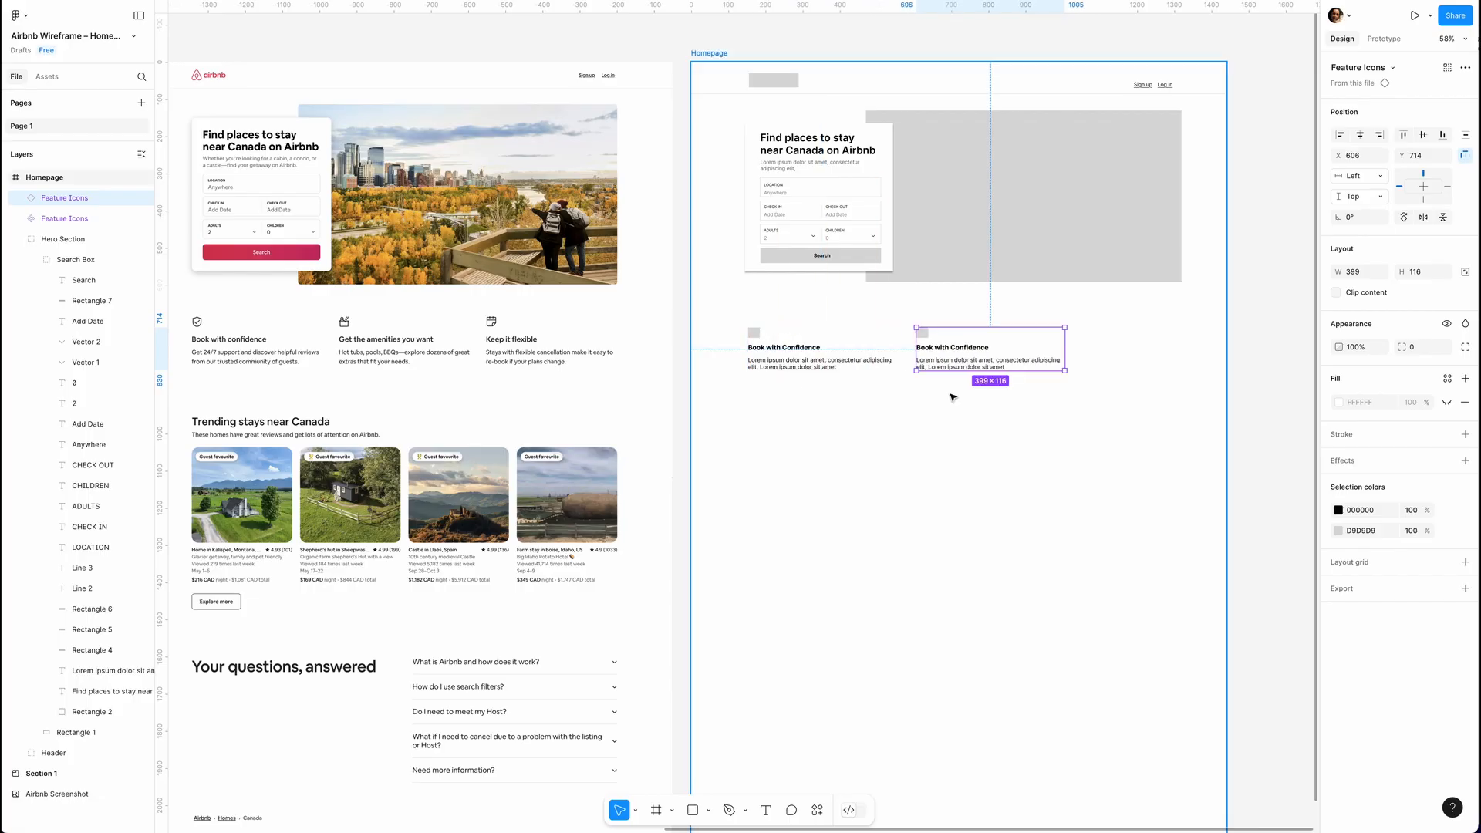
key(ctrl+d)
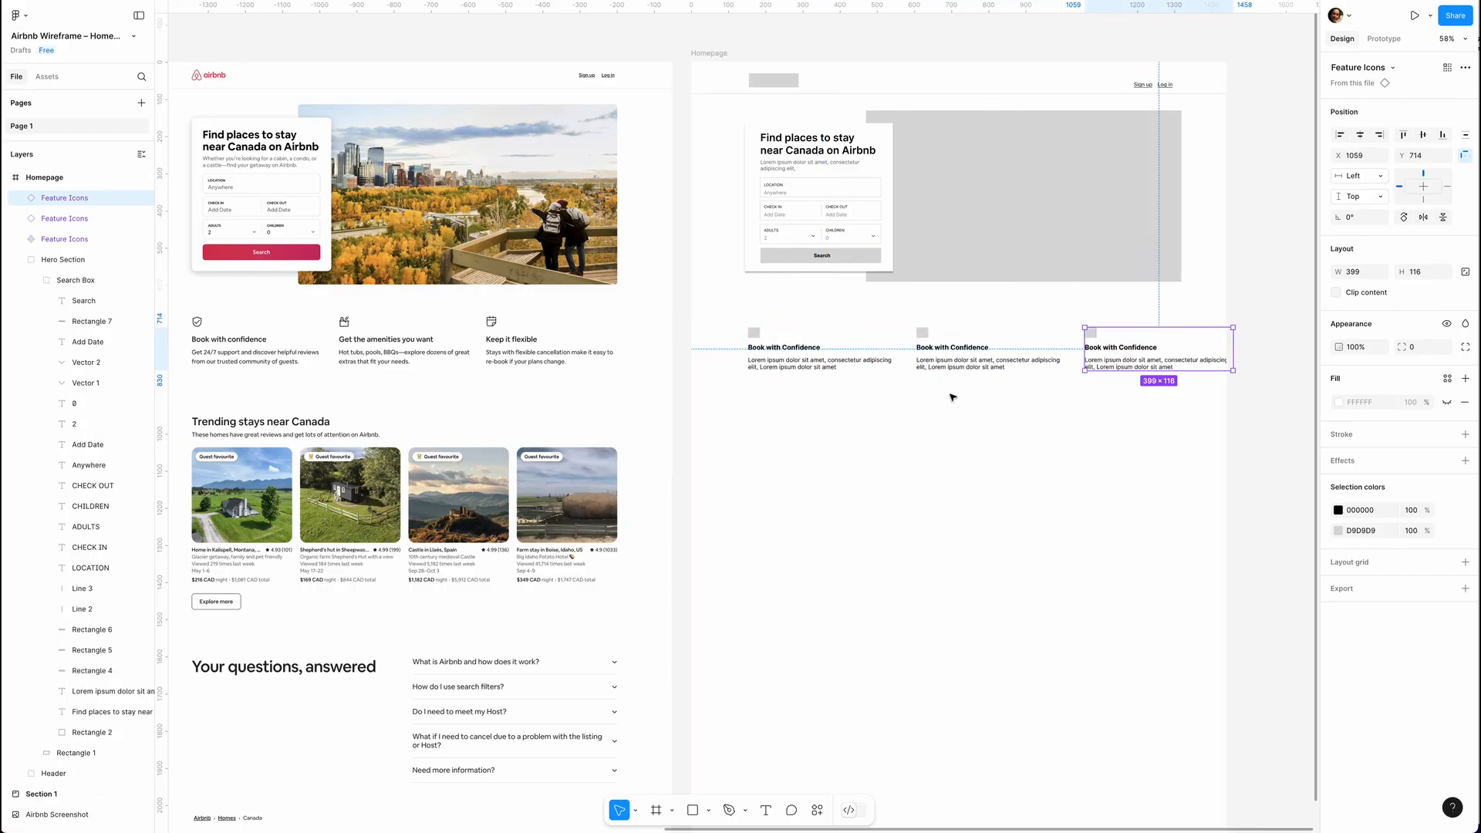
Align the feature row with the search card's left edge and tighten the horizontal gaps between the three blocks.
shift+click(947, 350)
shift+click(835, 352)
drag(1338, 278, 1292, 280)
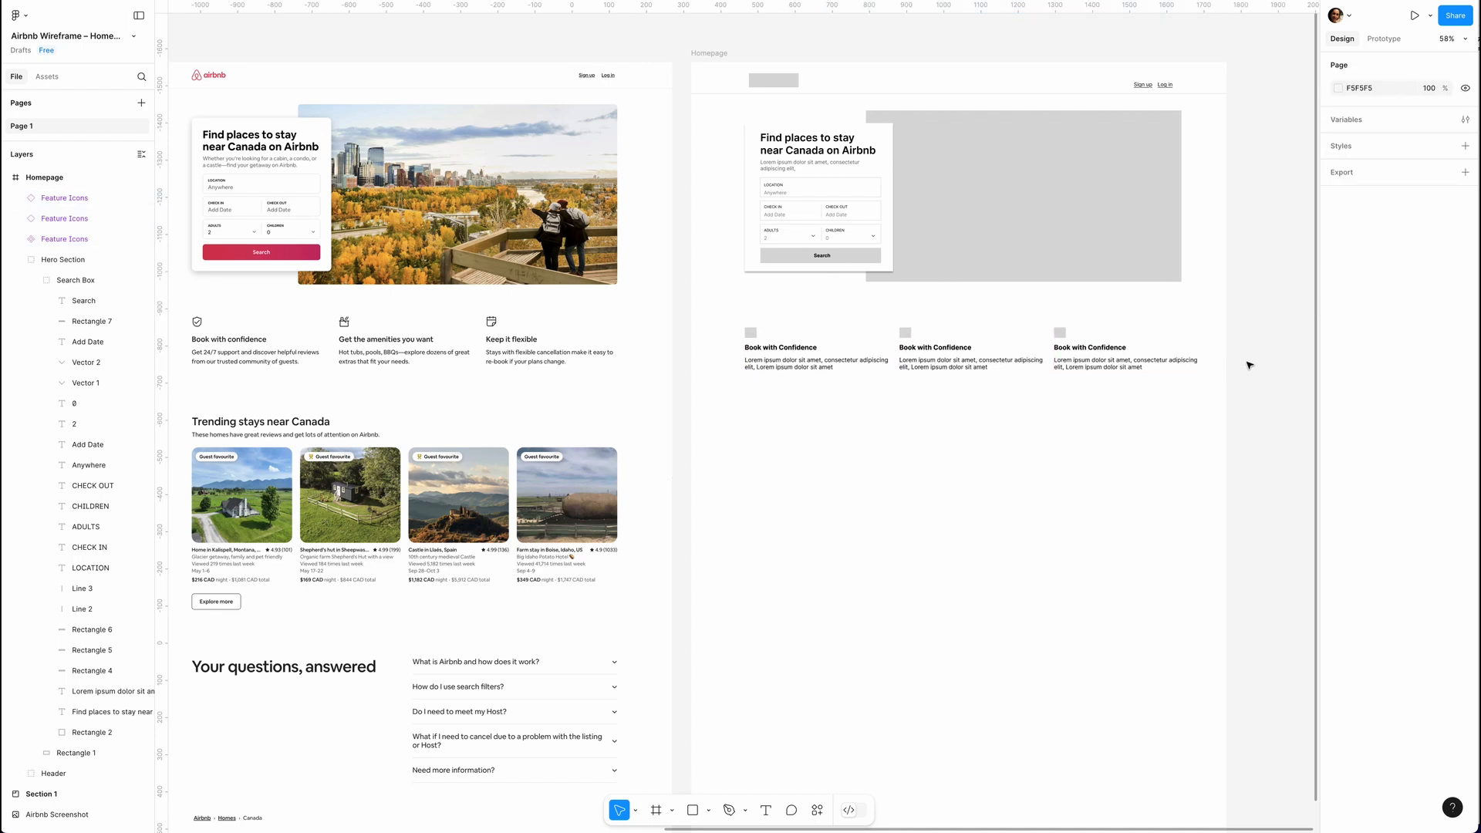
Narrow the description text in the main Feature Icons component to a width of about 363.
click(833, 363)
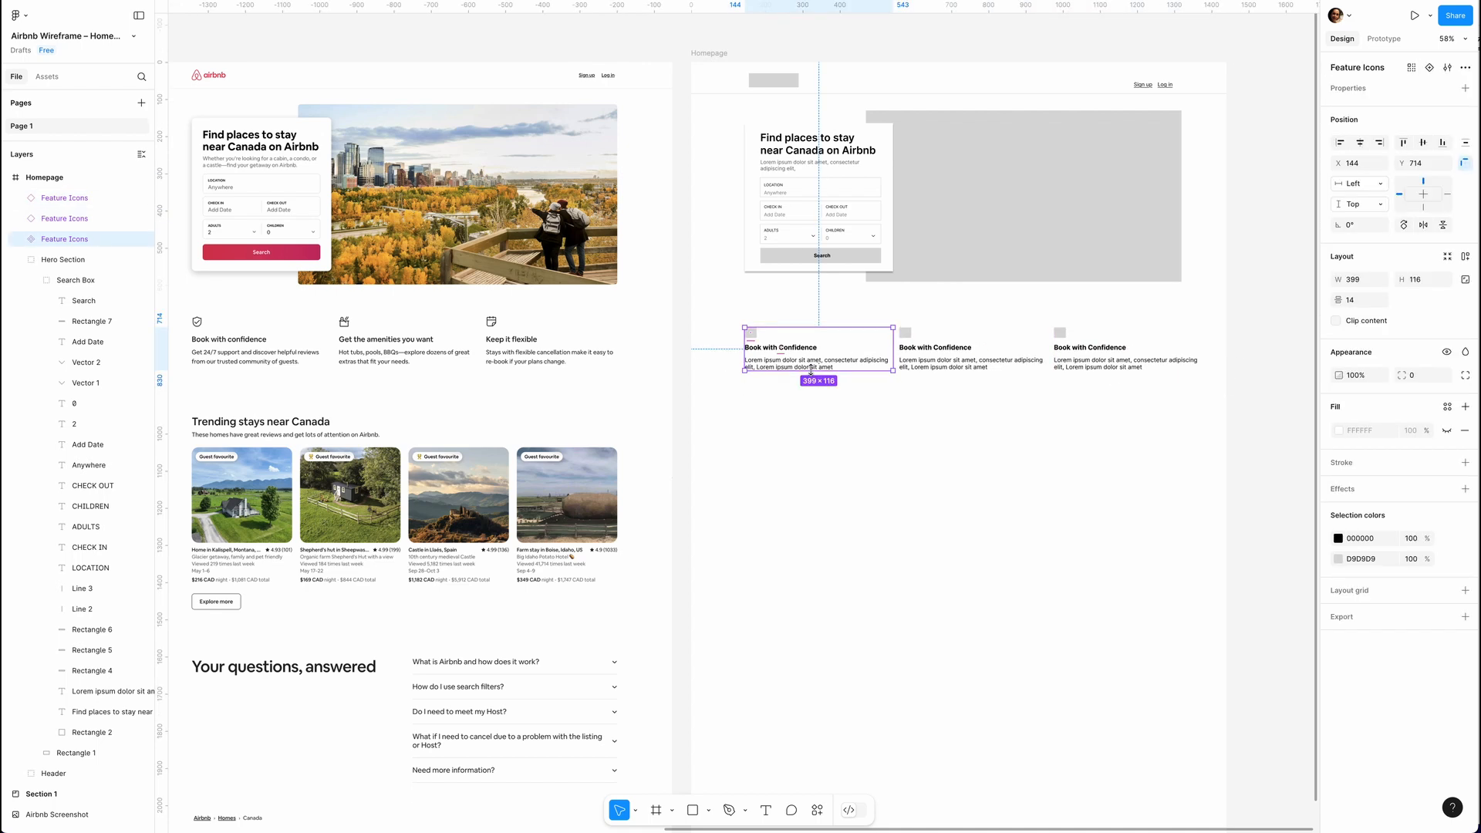
double_click(824, 363)
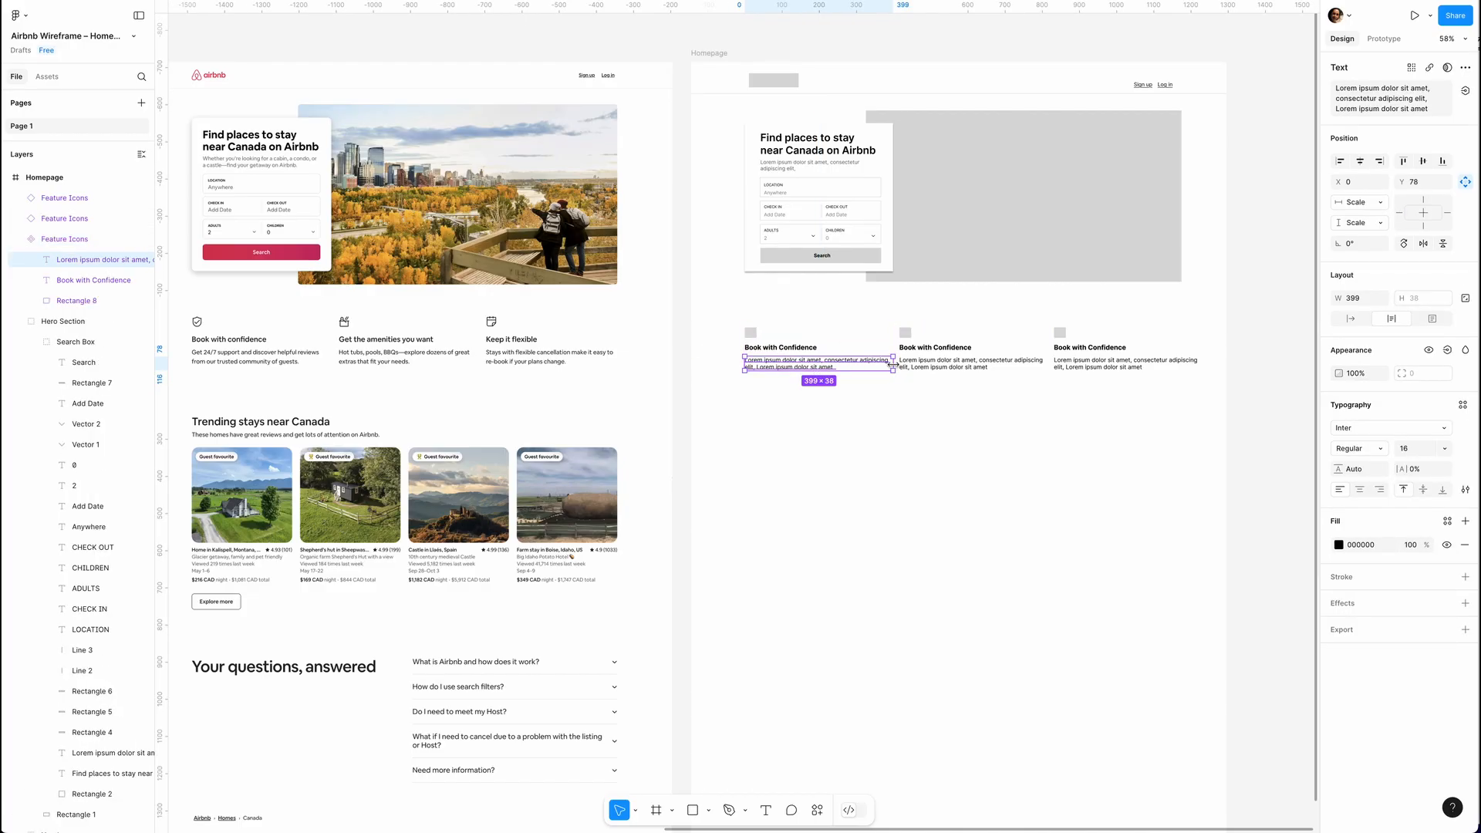
drag(893, 365, 881, 368)
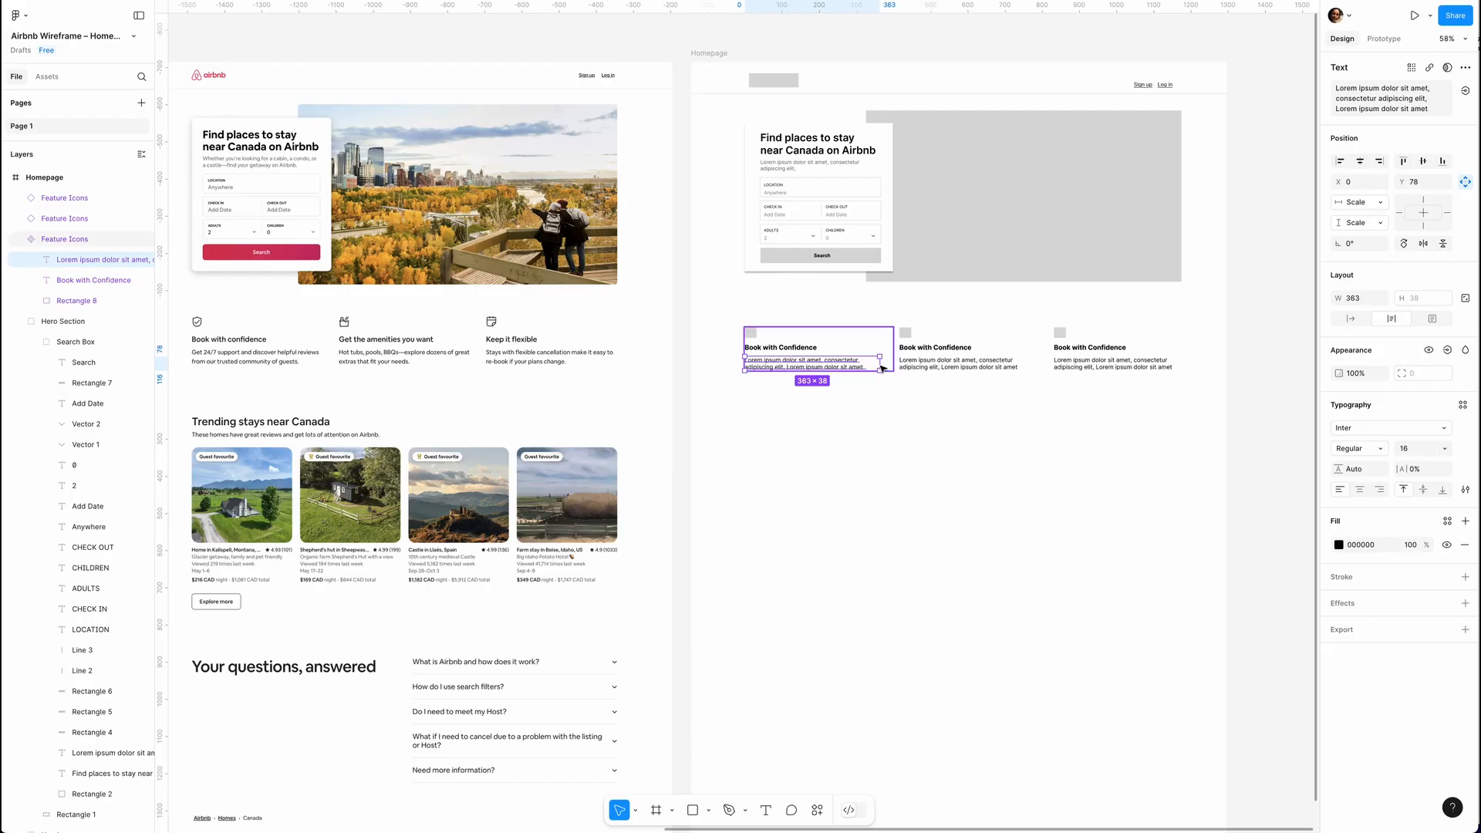
click(877, 398)
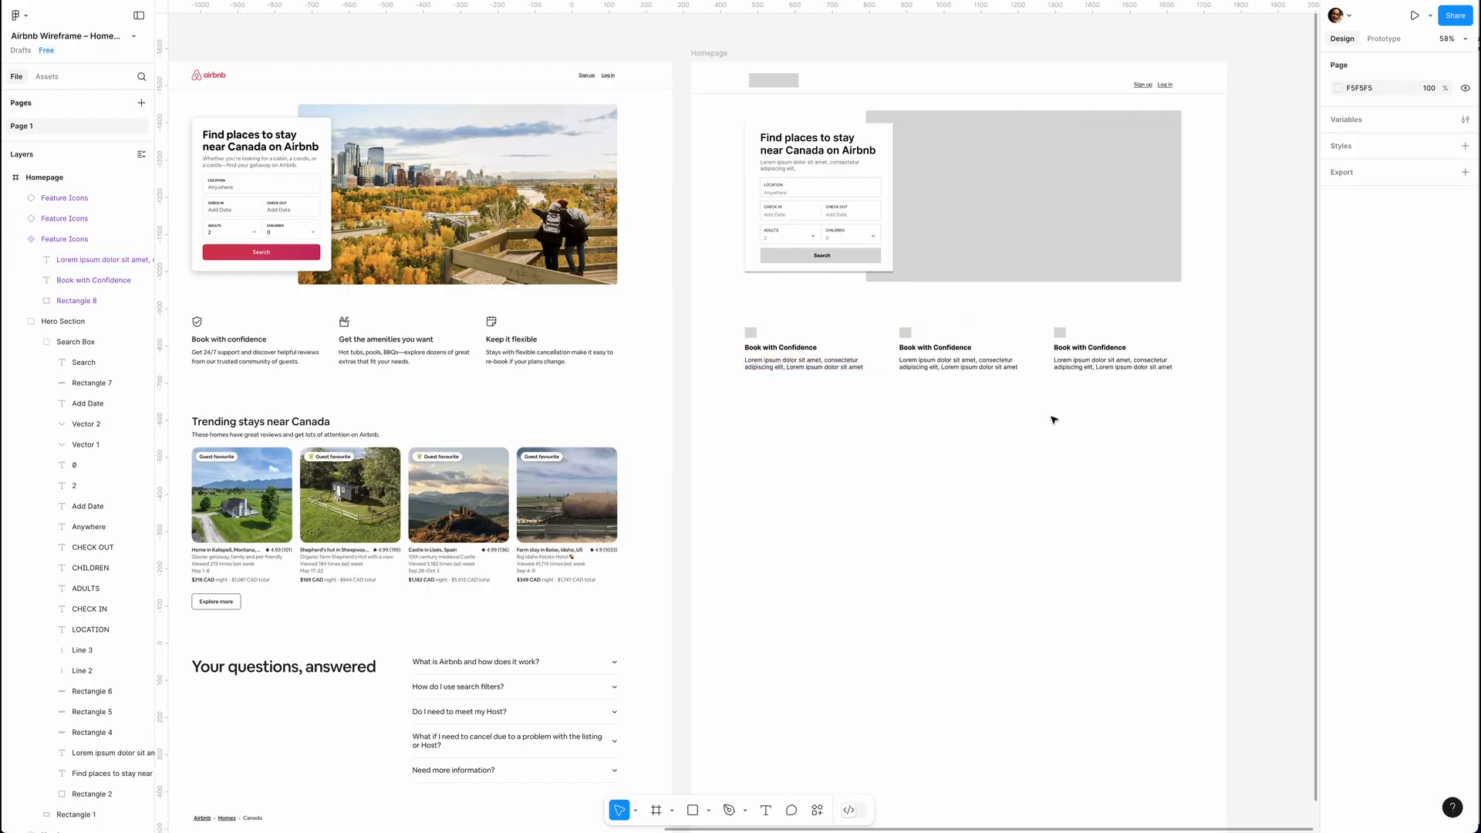
Replace the second and third feature headings with "Get the amenities you want" and "Keep it flexible".
double_click(913, 345)
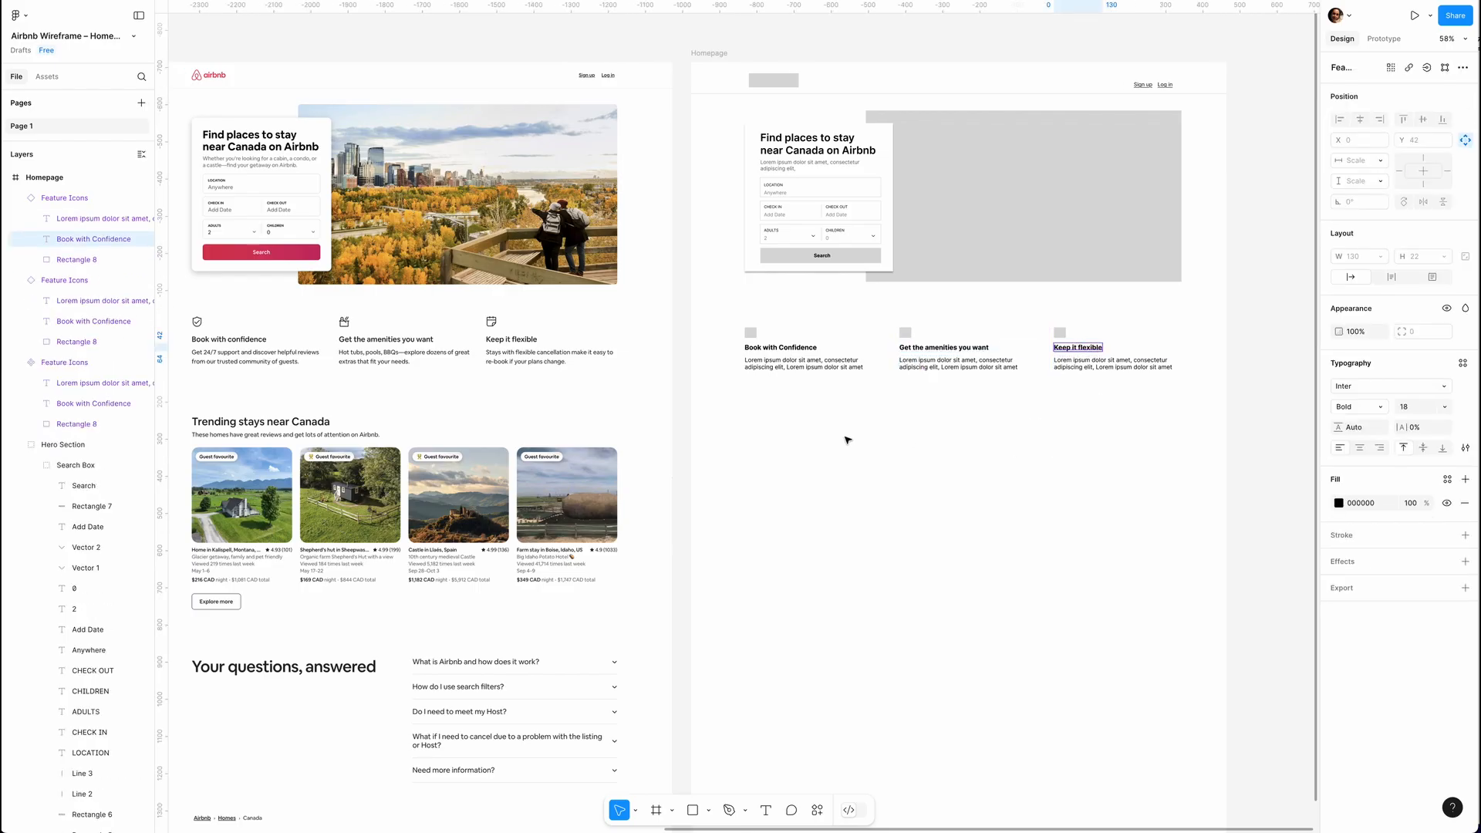
click(841, 445)
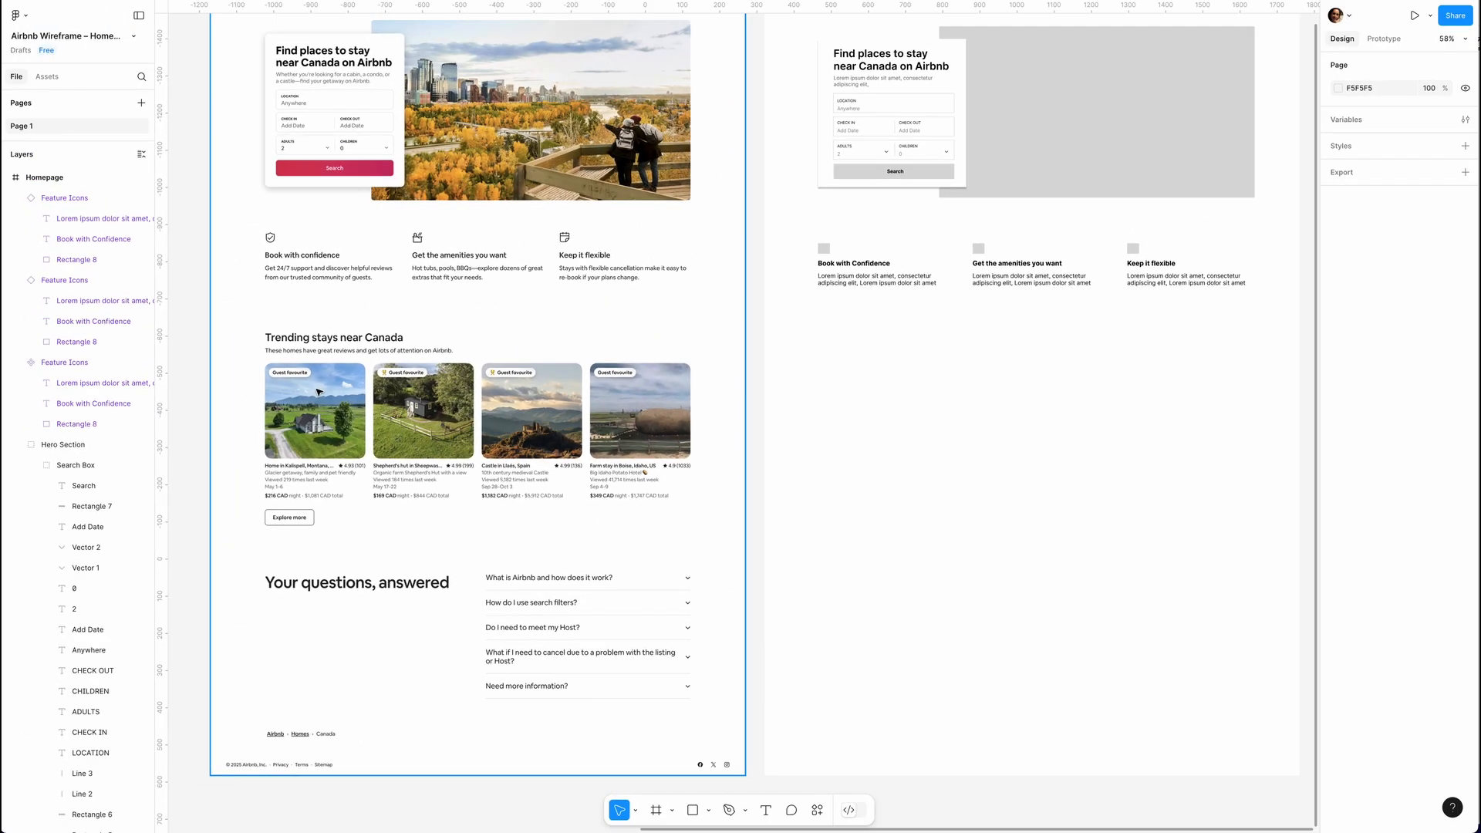
Draw an image placeholder of about 266 × 261 below the first feature block, with a white badge rectangle of about 98 × 19 inside.
key(r)
drag(819, 356, 918, 452)
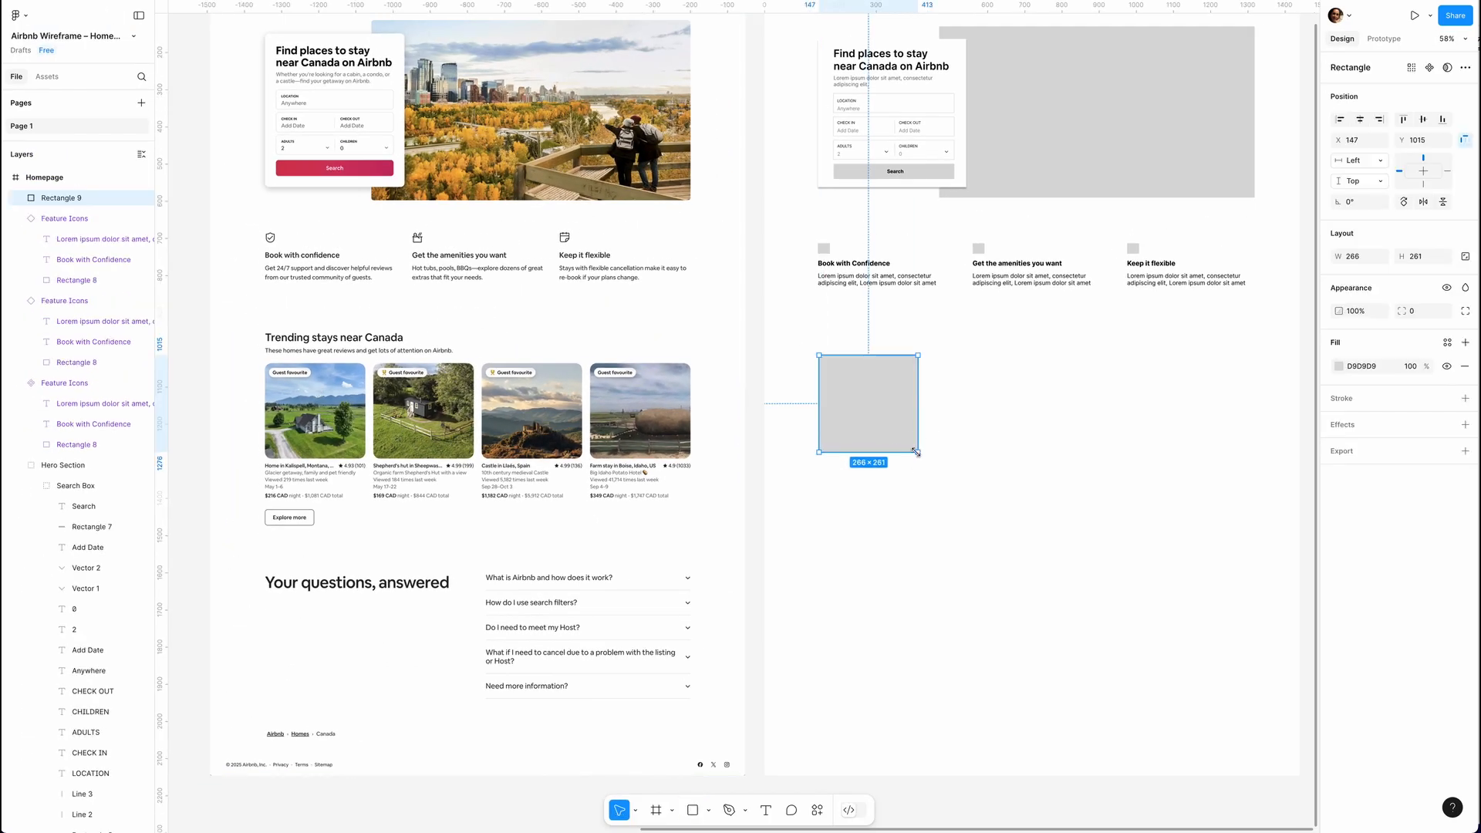
drag(832, 367, 870, 374)
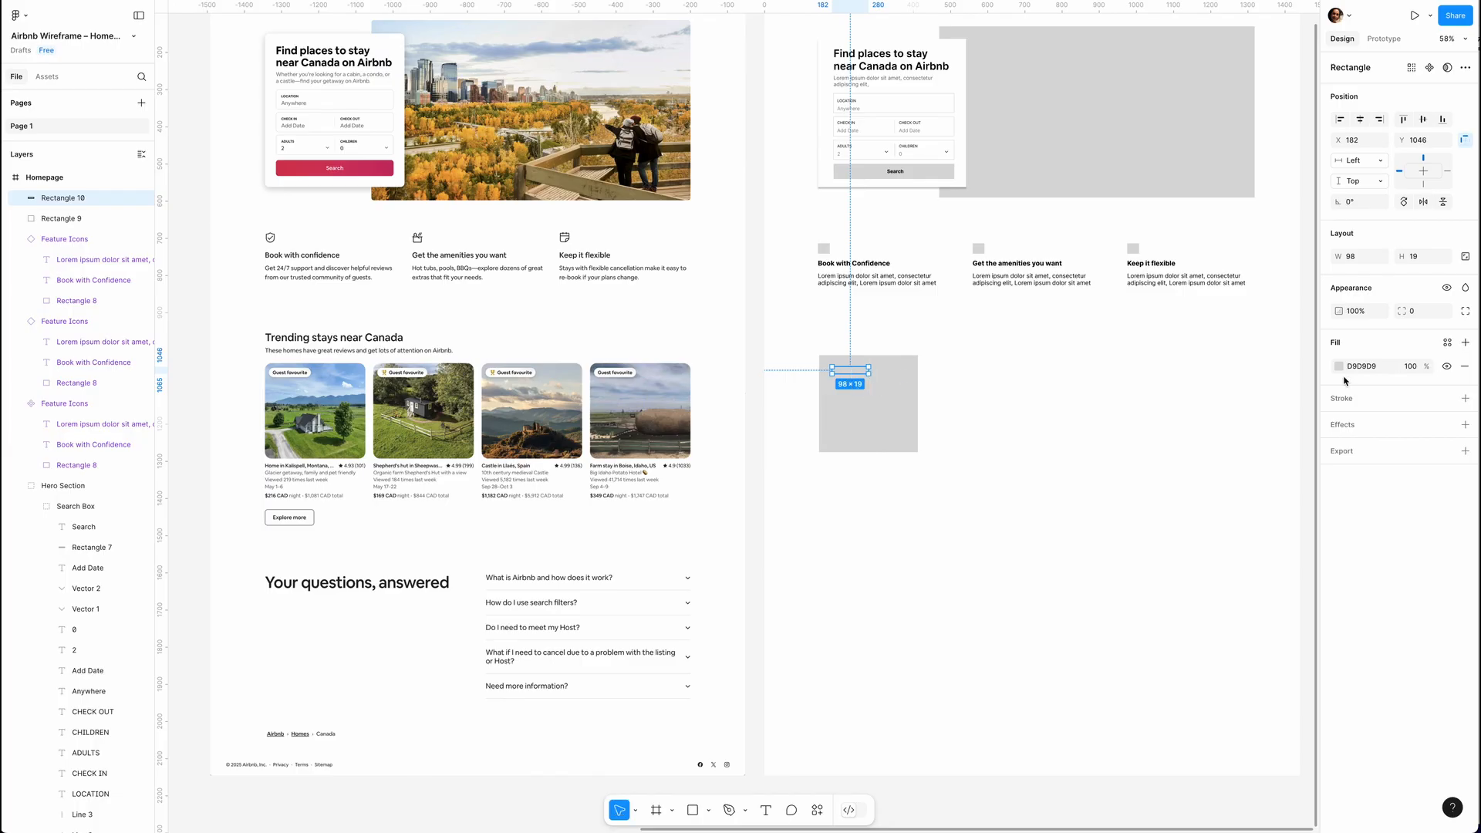
click(1339, 367)
click(1213, 680)
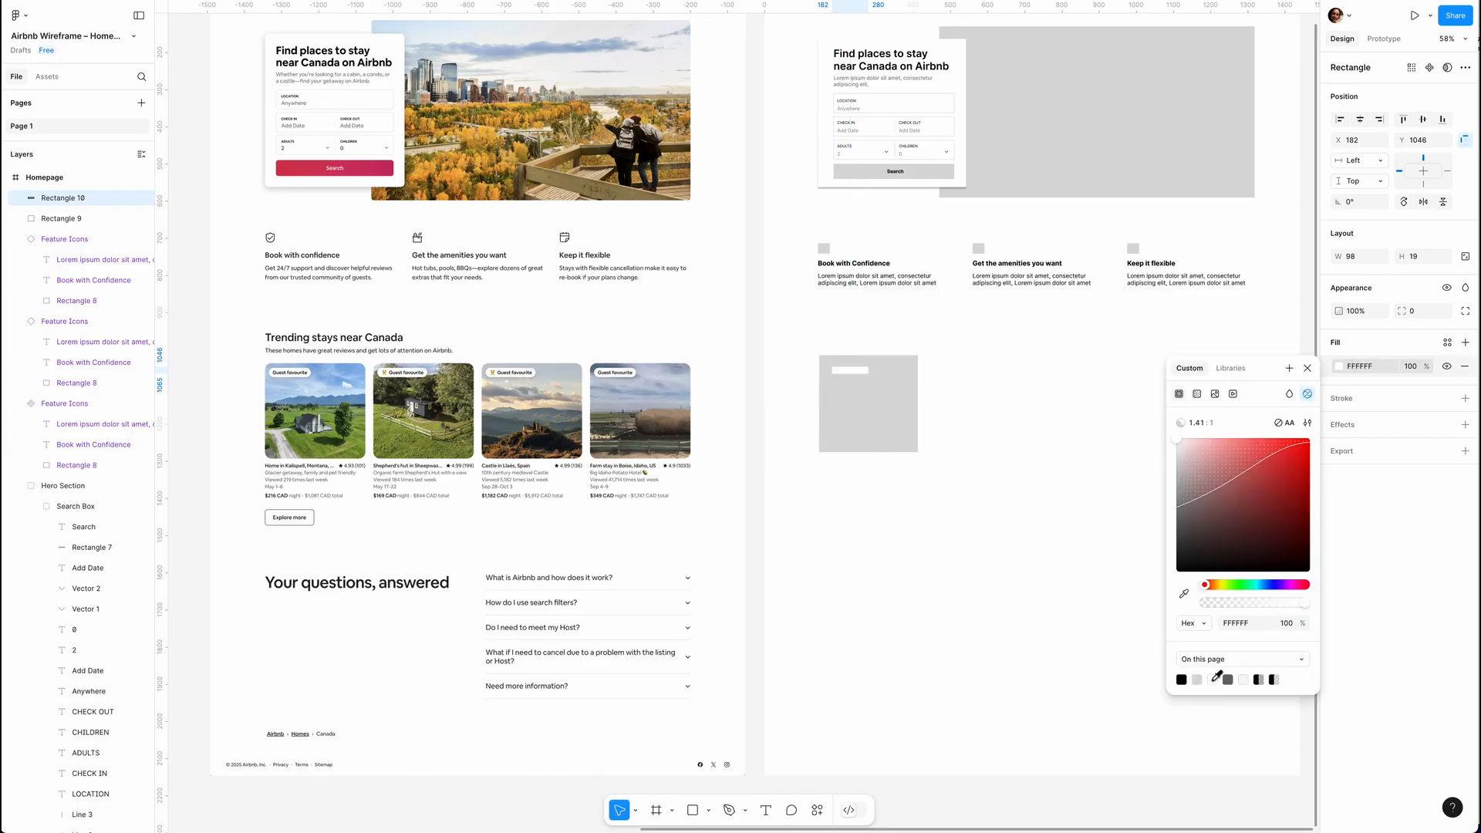
Add the bold title "Lorem ipsum dolor sit amet," and the regular rating "4.99 (101)" at size 13 below the image placeholder.
drag(1007, 466, 1003, 460)
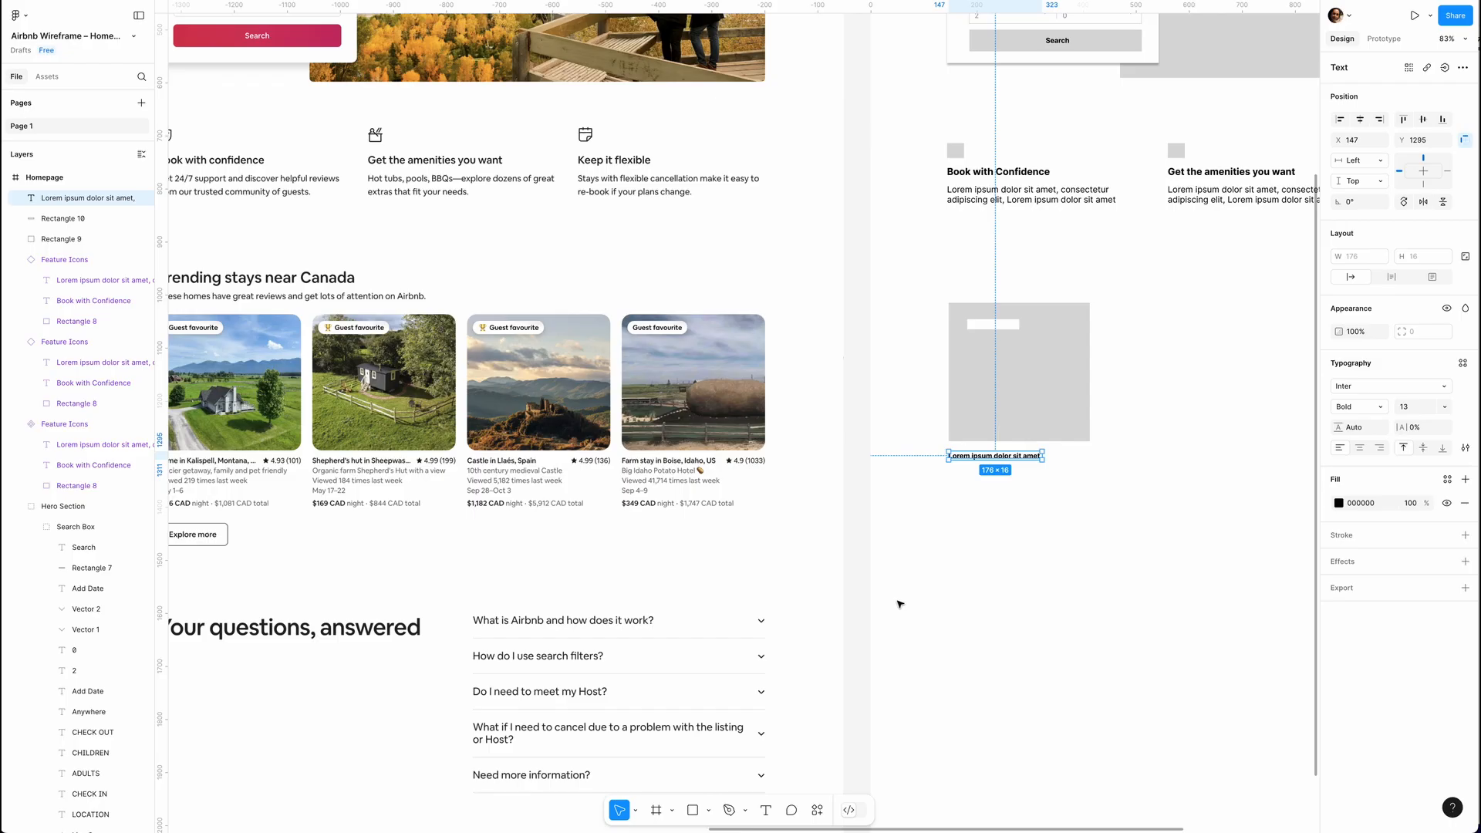
key(ctrl+v)
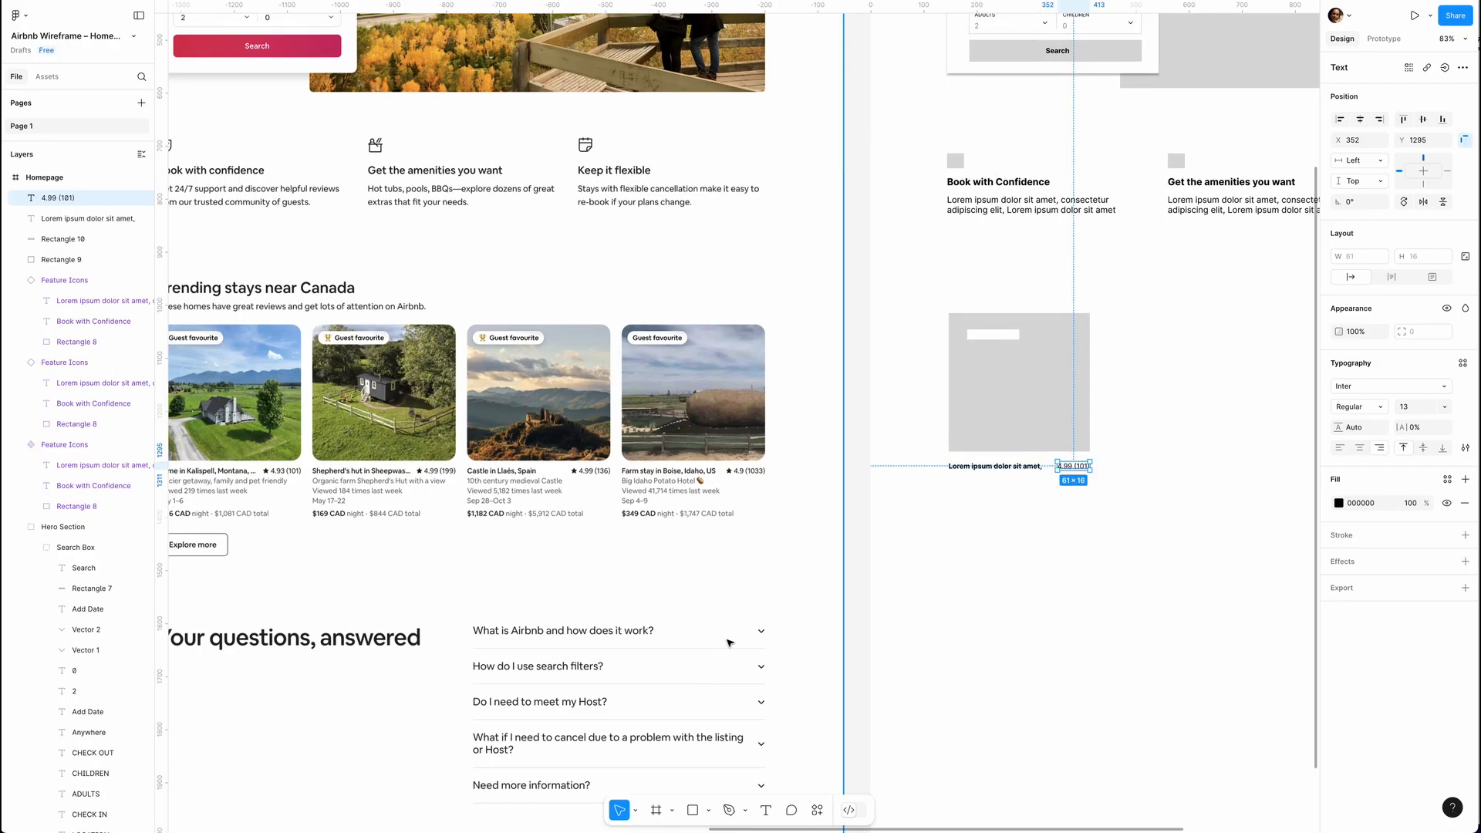
Draw a star of about 9 × 9 before the rating text and fill it black.
click(695, 814)
click(709, 814)
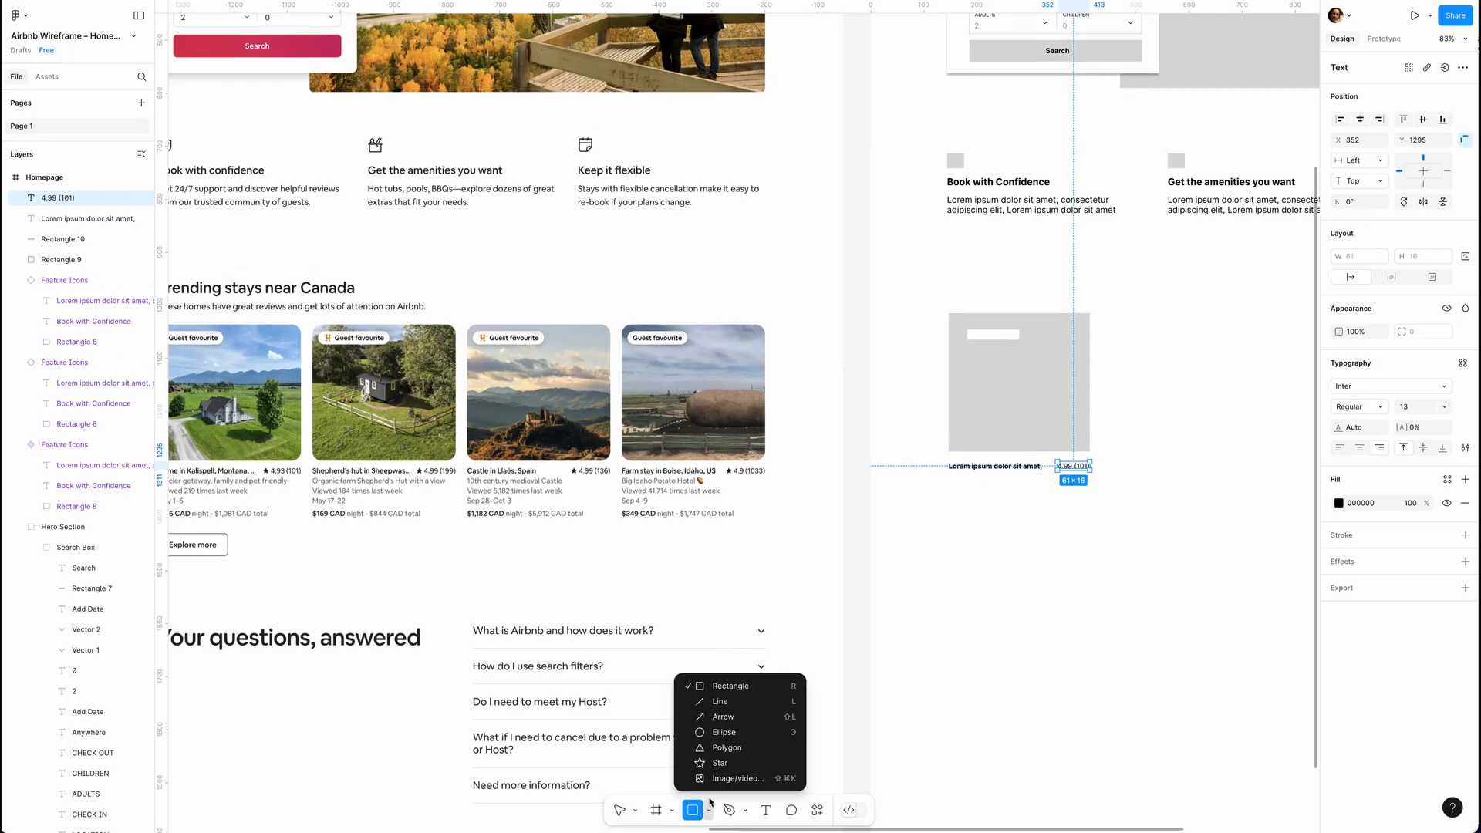
click(721, 777)
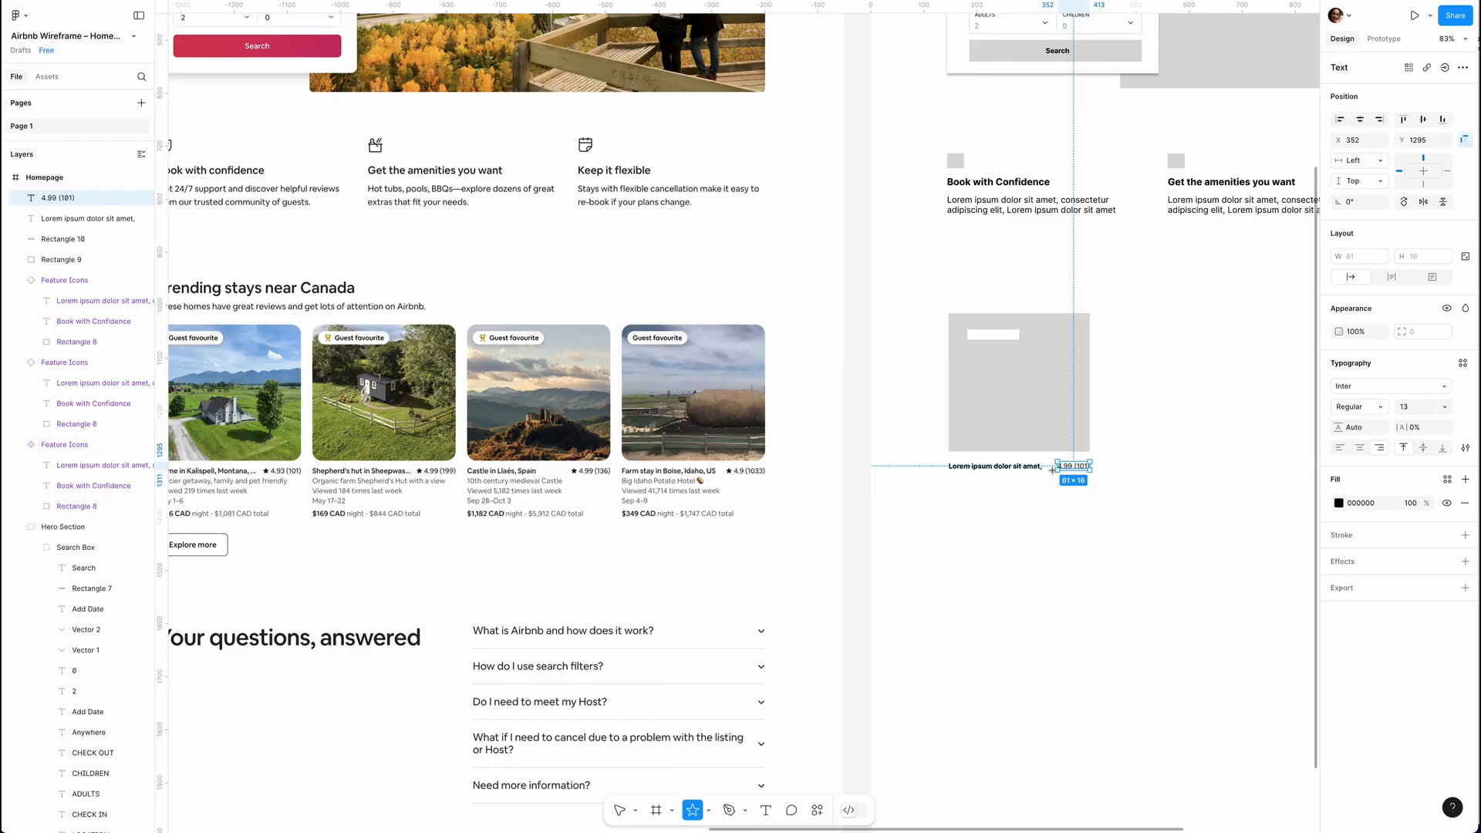
ctrl+scroll(1053, 469, up, 5)
drag(1052, 463, 1066, 466)
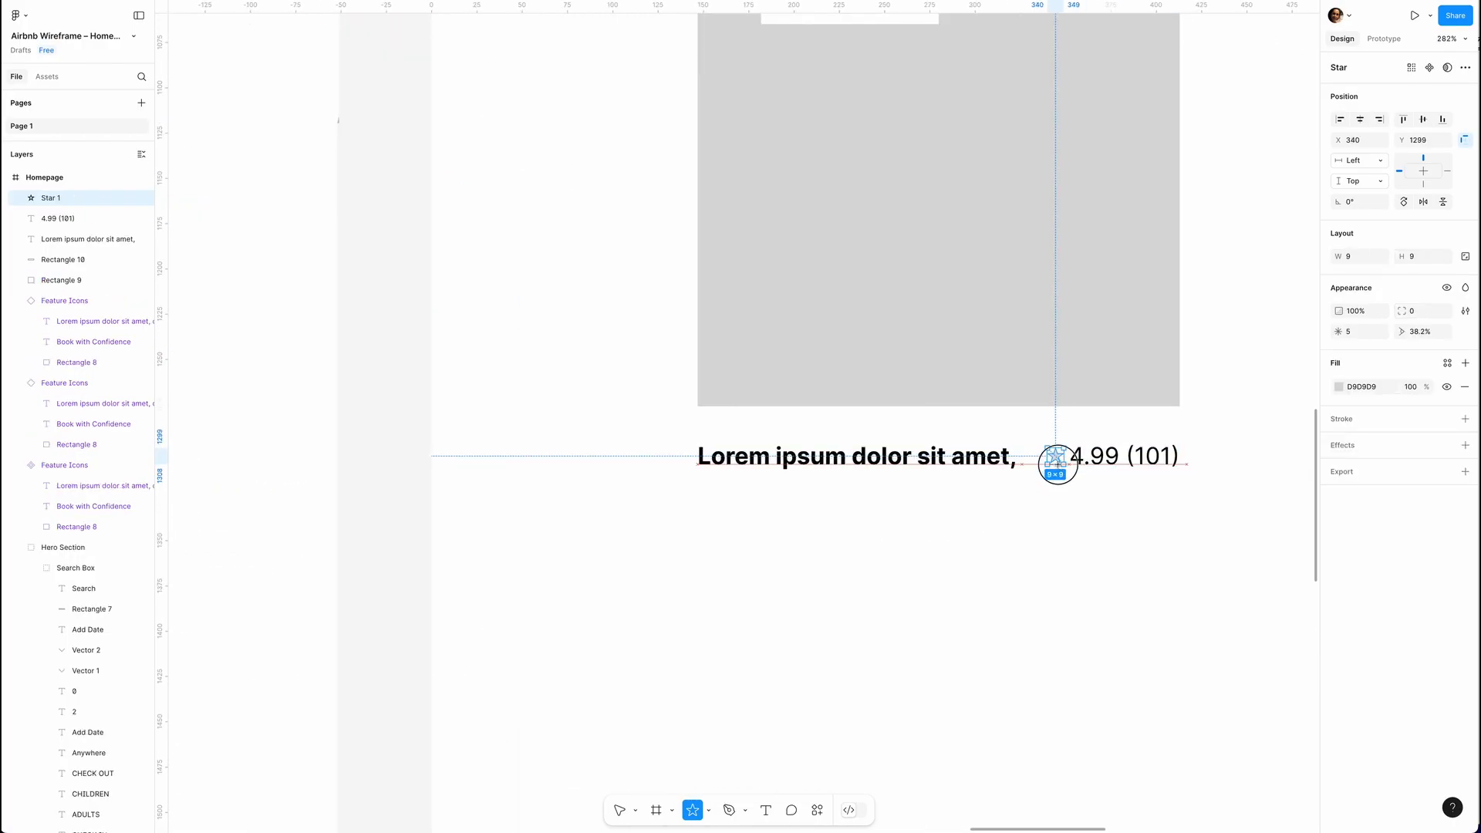
click(1338, 386)
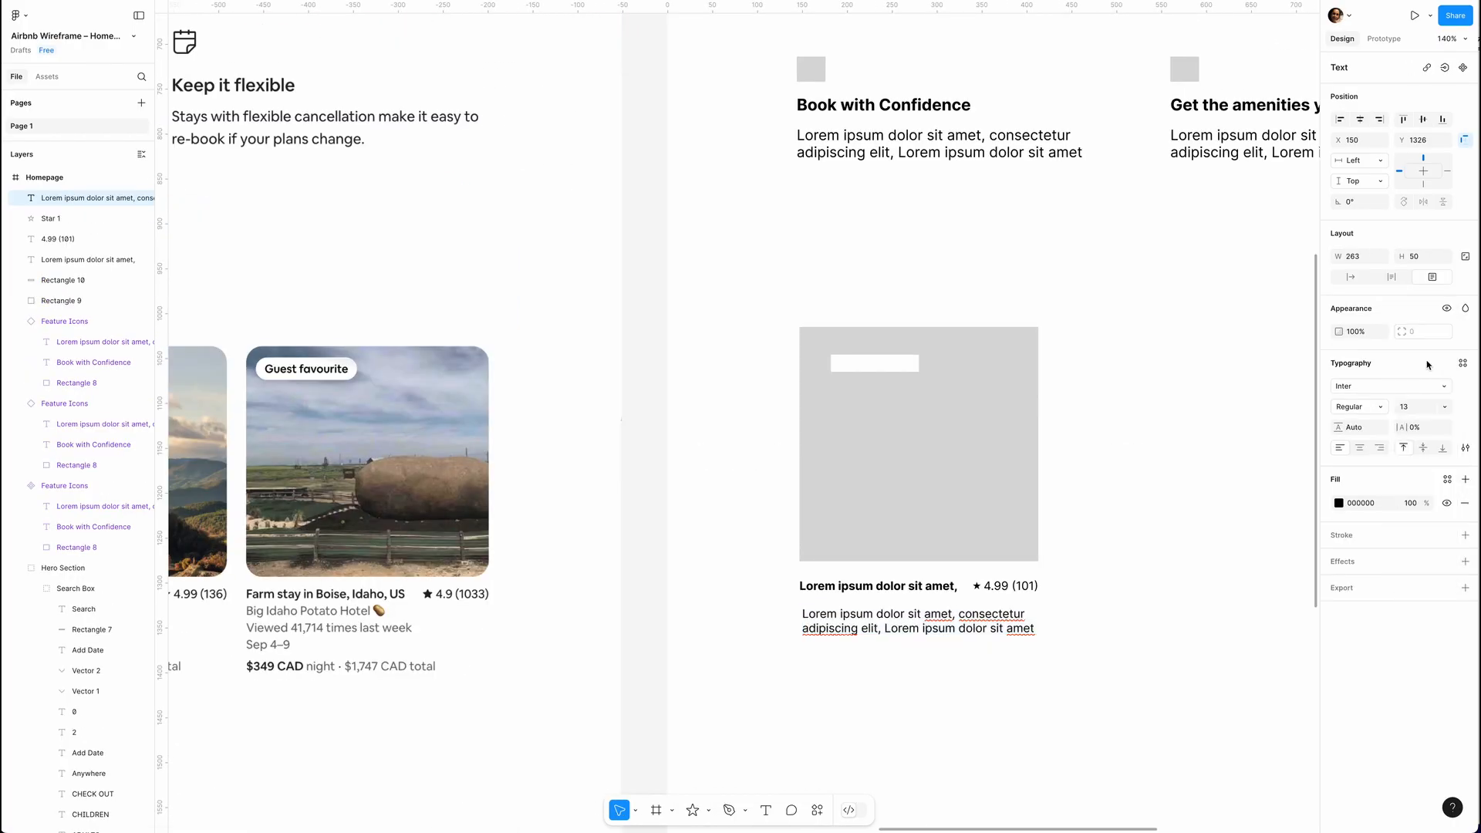
Color the card's lorem ipsum description grey 6D6969 and add "Sep 4-9" as its third line.
click(1338, 503)
click(1229, 807)
key(Return)
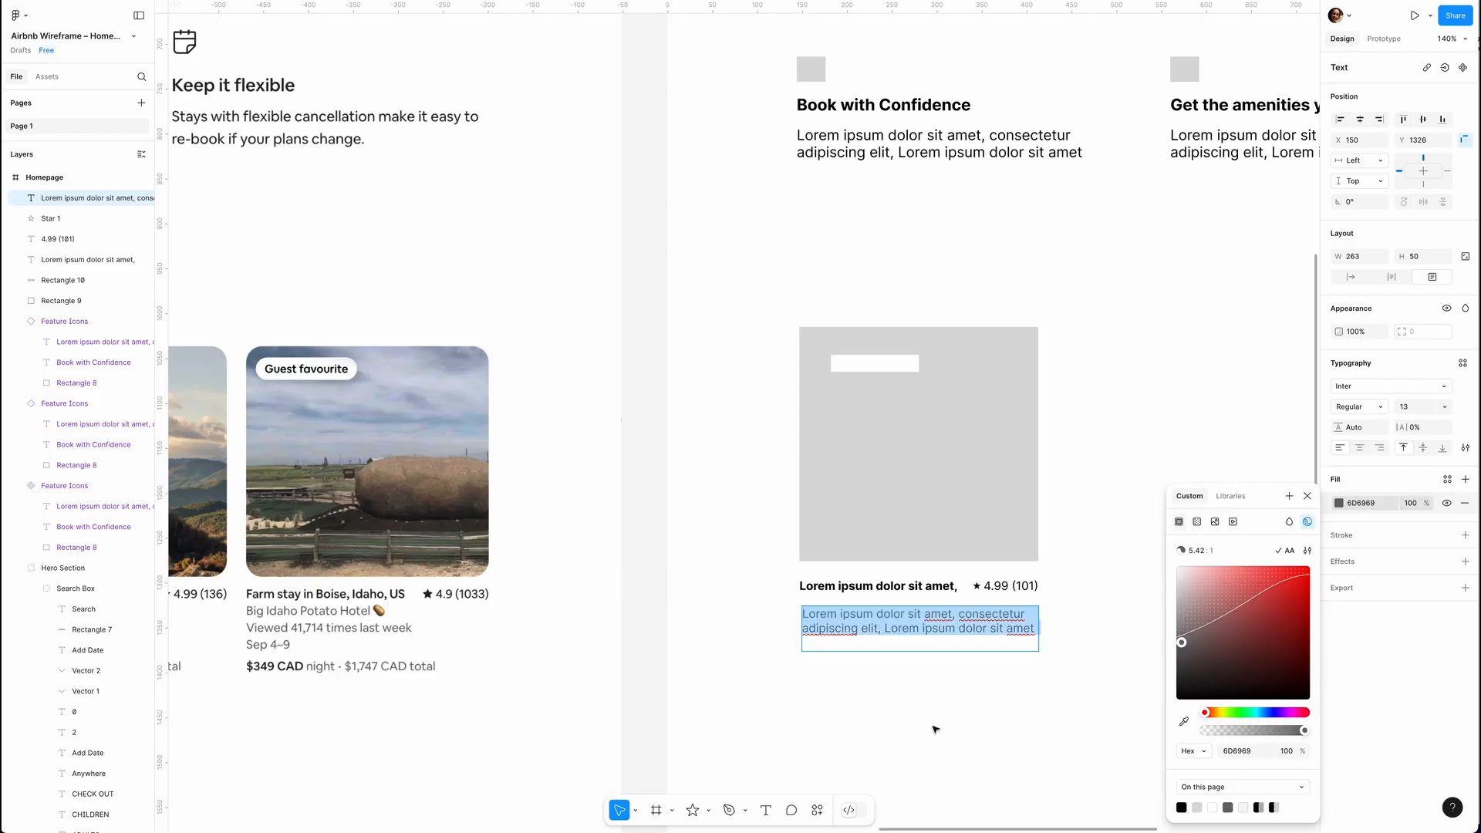
click(846, 632)
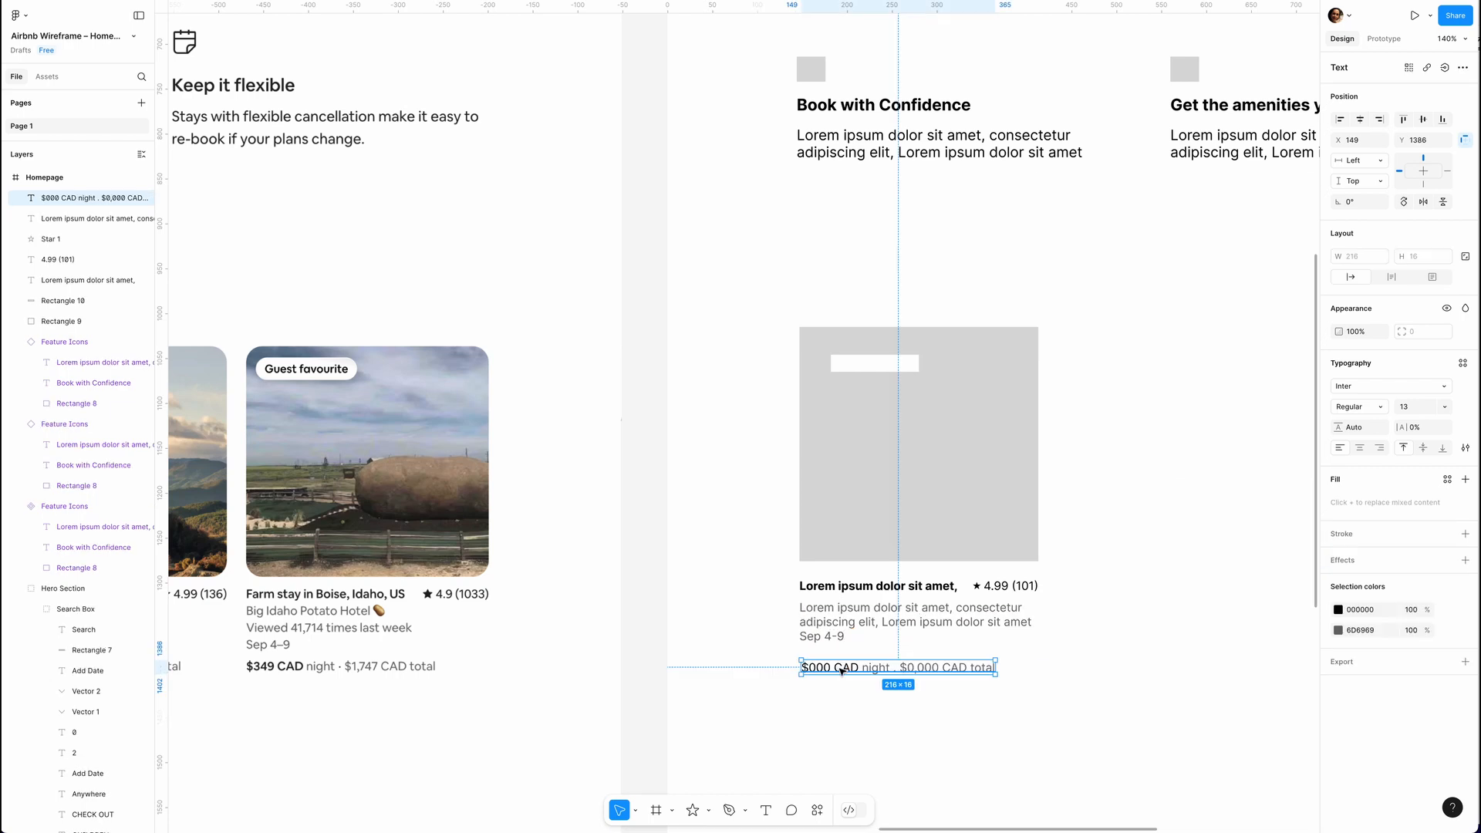
Place the price line "$000 CAD night . $0,000 CAD total" below the description and move the title row closer to the image.
drag(841, 665, 839, 659)
drag(926, 592, 926, 582)
Create a component from all seven stay card elements and name it Trending Stays.
drag(818, 396, 1031, 700)
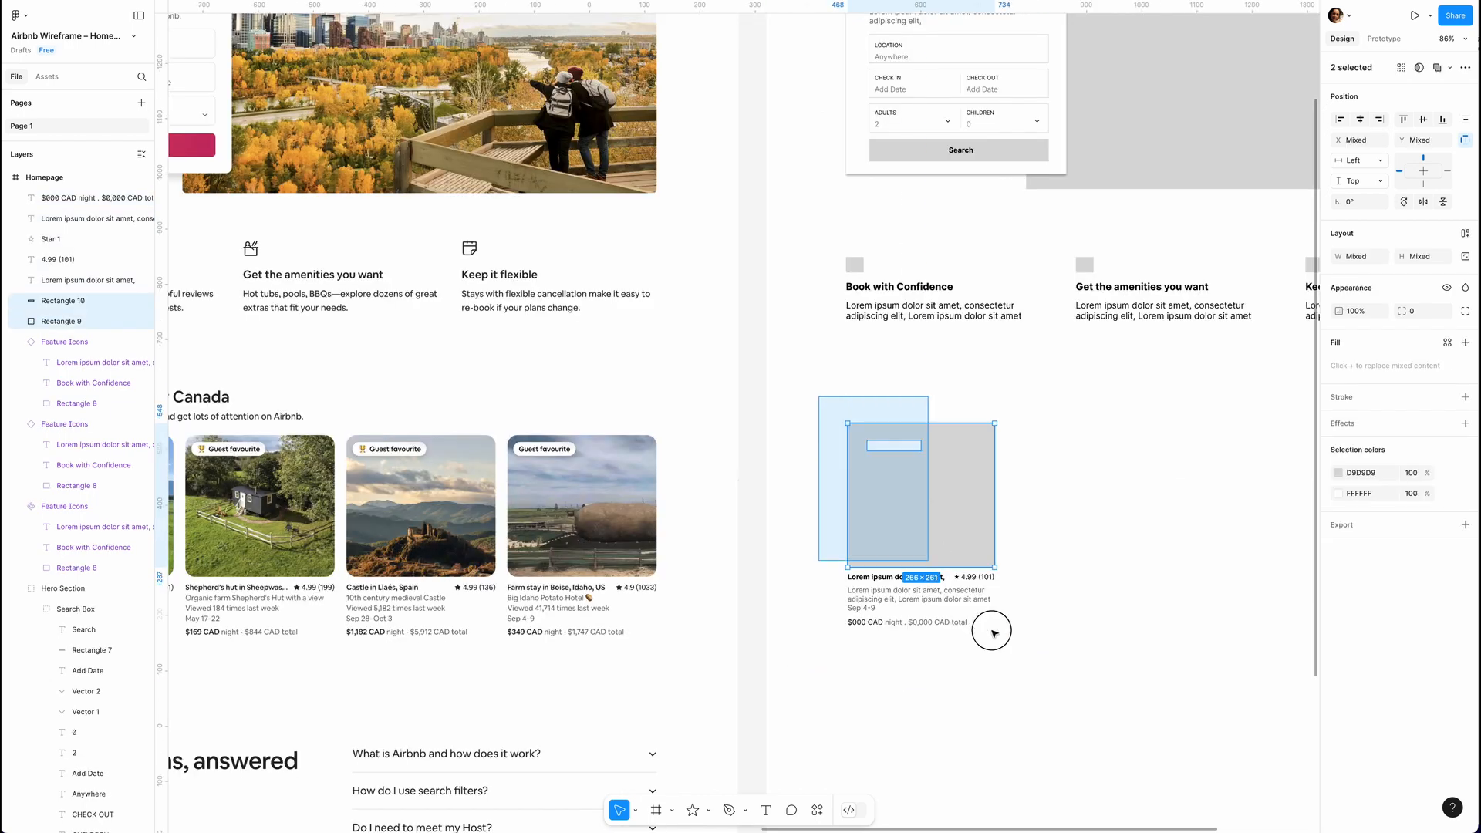
click(1463, 67)
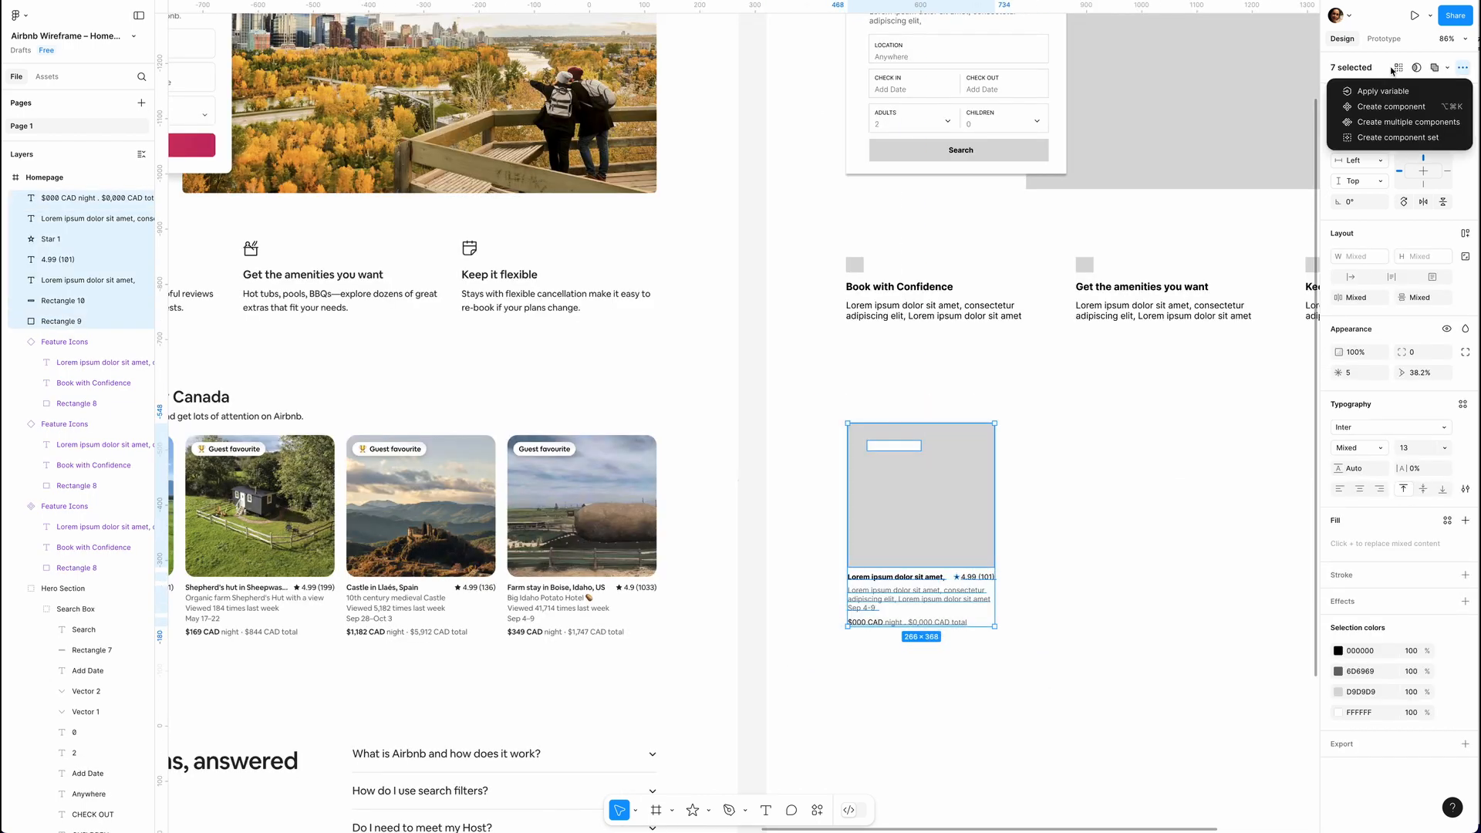
click(1368, 111)
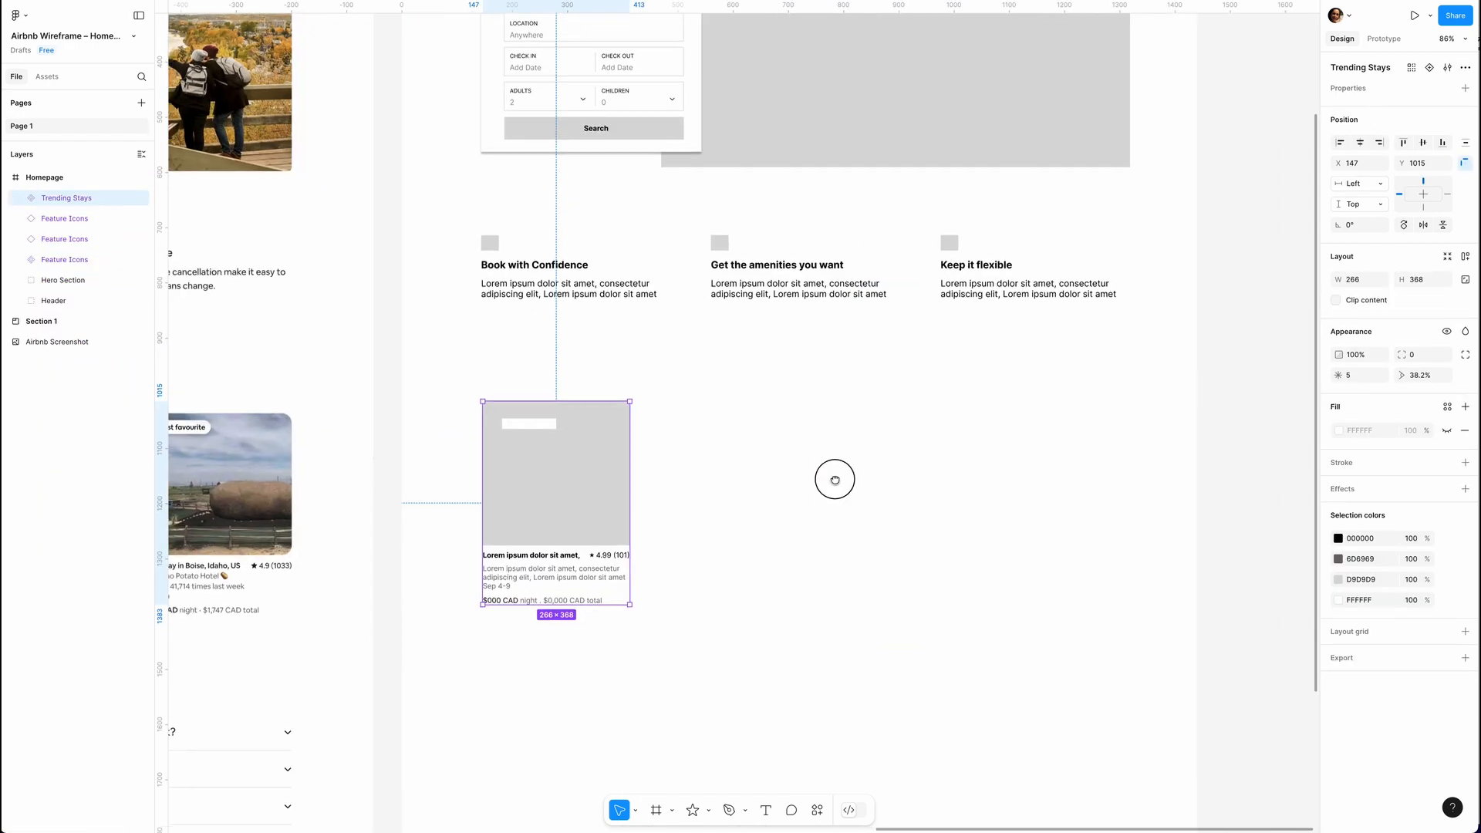
Duplicate the Trending Stays card into a horizontal row of four with gaps of 36.
drag(586, 473, 745, 484)
key(super+d)
key(super+d)
drag(634, 503, 641, 503)
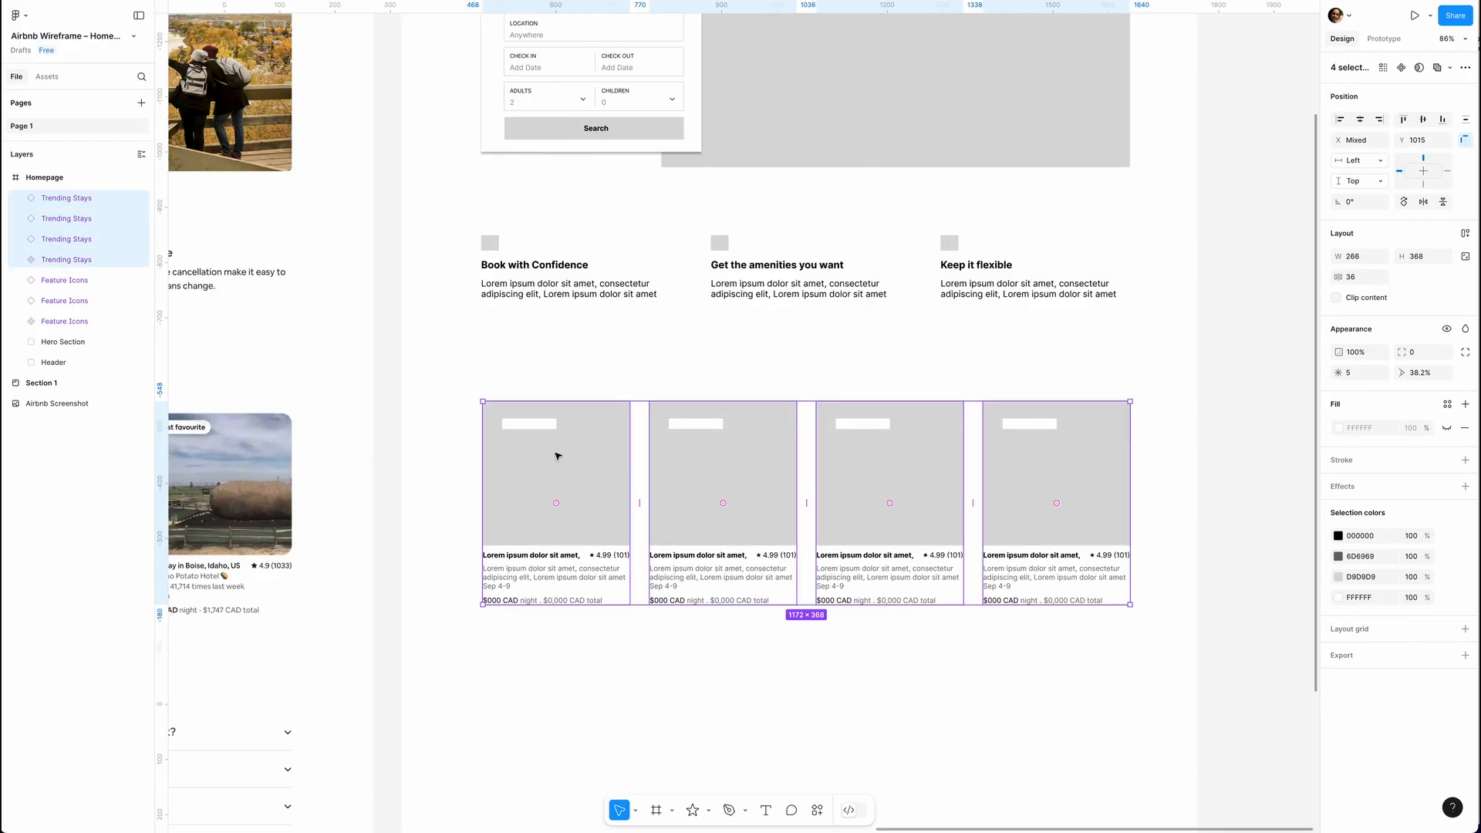
Place the heading "Trending stays near Canada" and a size 16 lorem ipsum line beneath it above the row of stay cards.
scroll(555, 453, down, 5)
click(747, 544)
drag(933, 404, 933, 398)
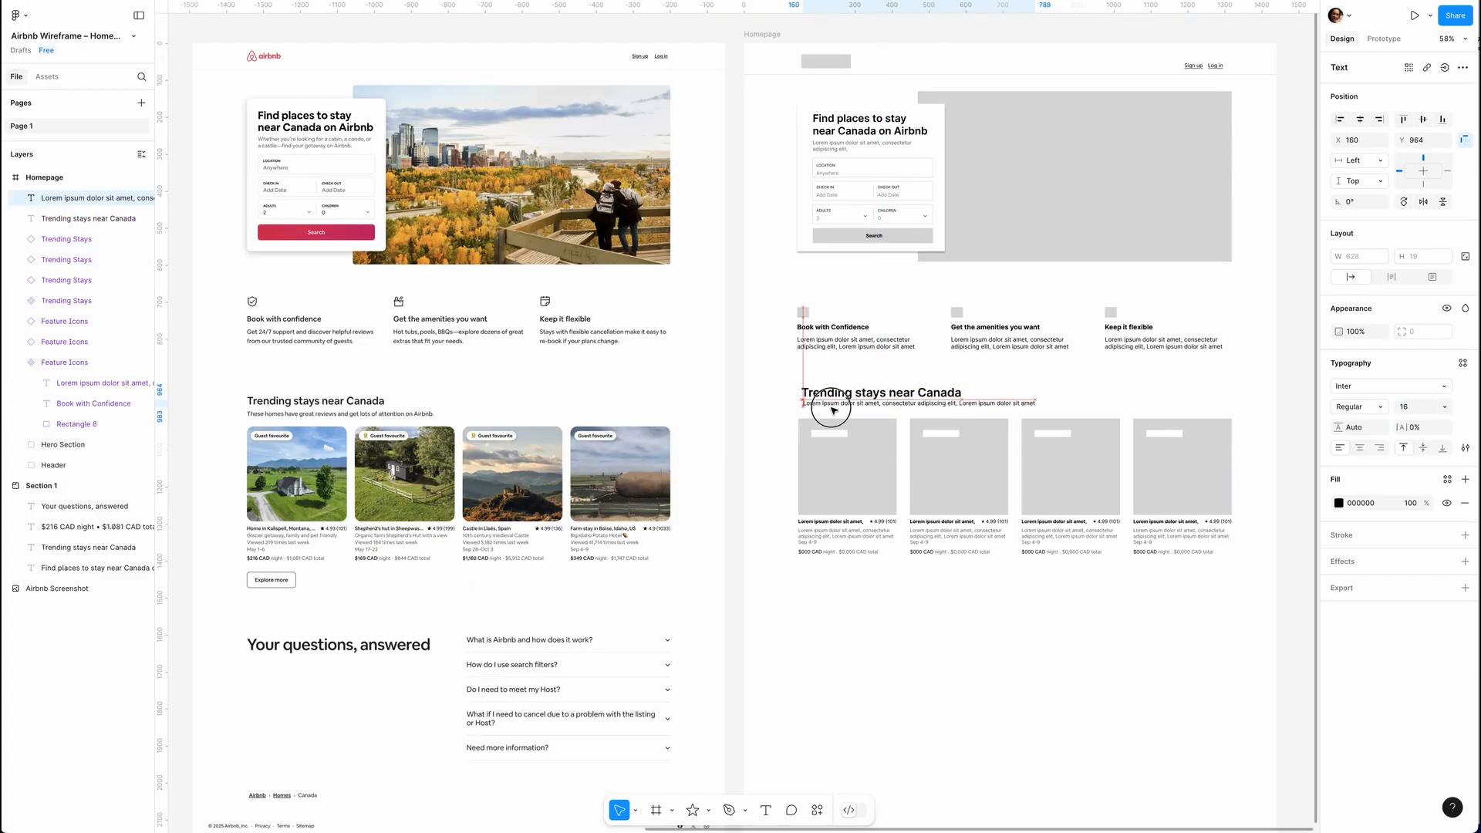
drag(831, 409, 831, 408)
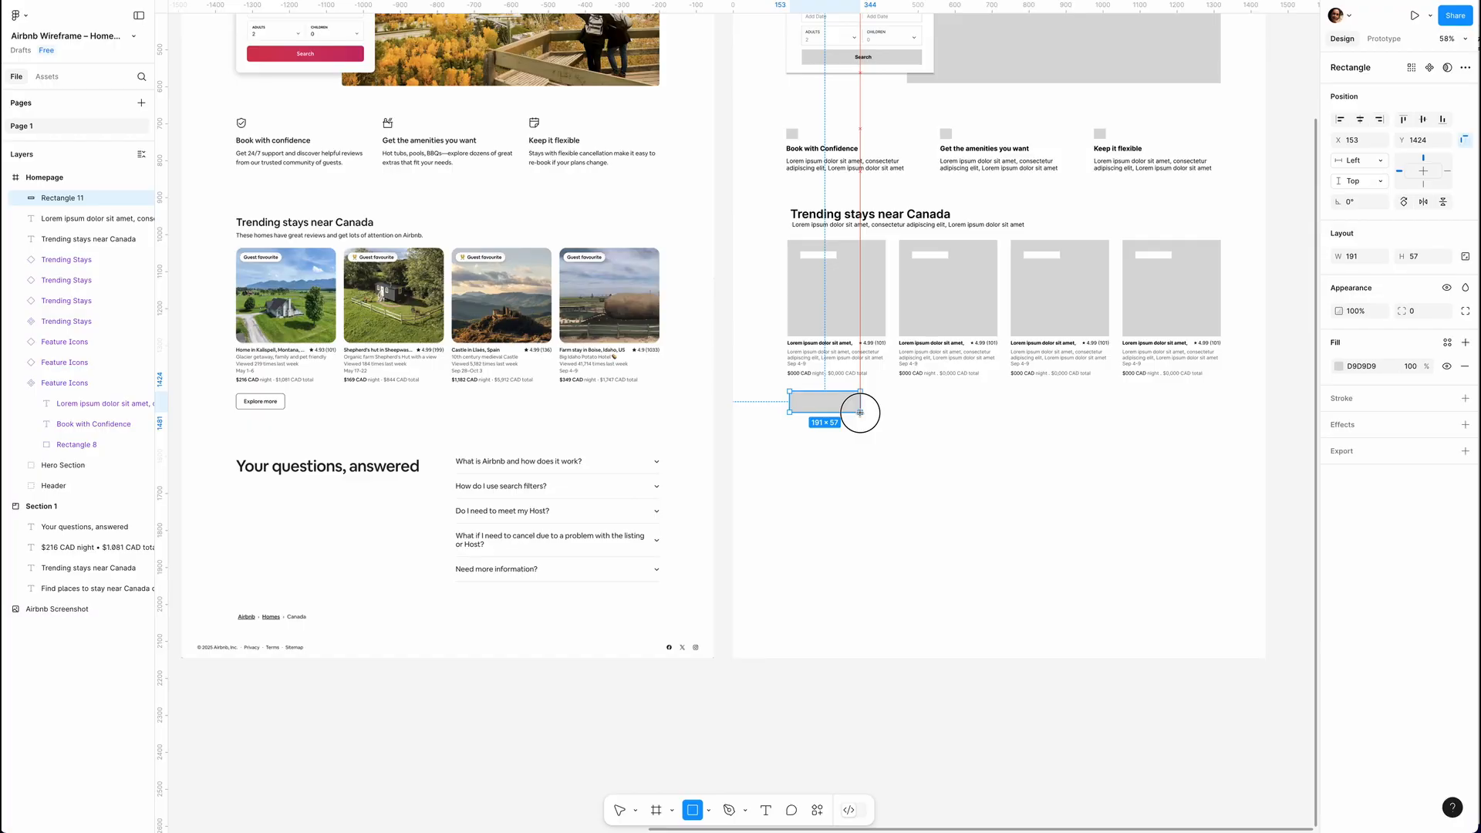
Add an outlined button with centered size 14 text "Explore more" below the first stay card.
drag(853, 407, 859, 411)
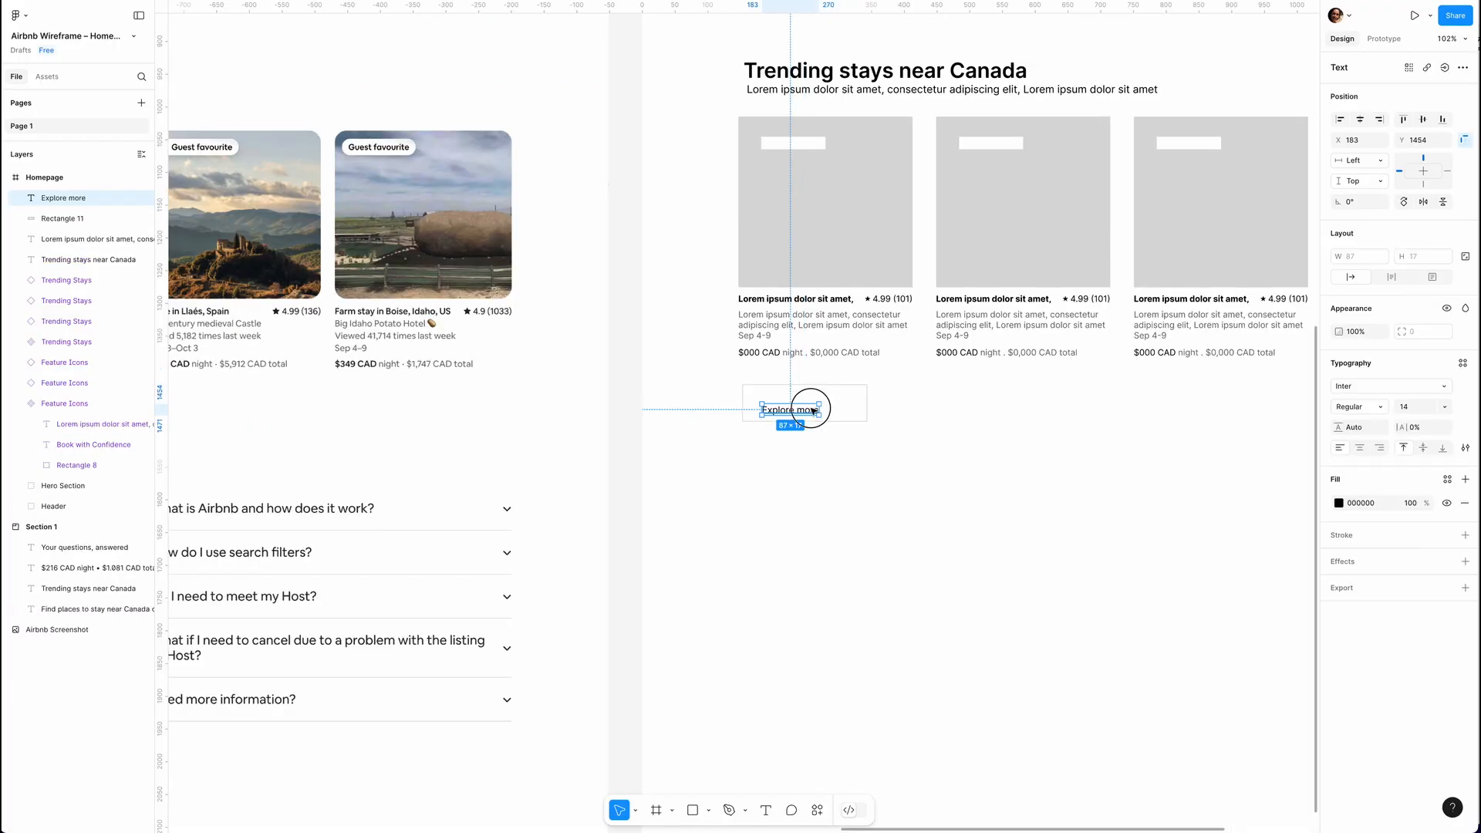
drag(810, 406, 827, 407)
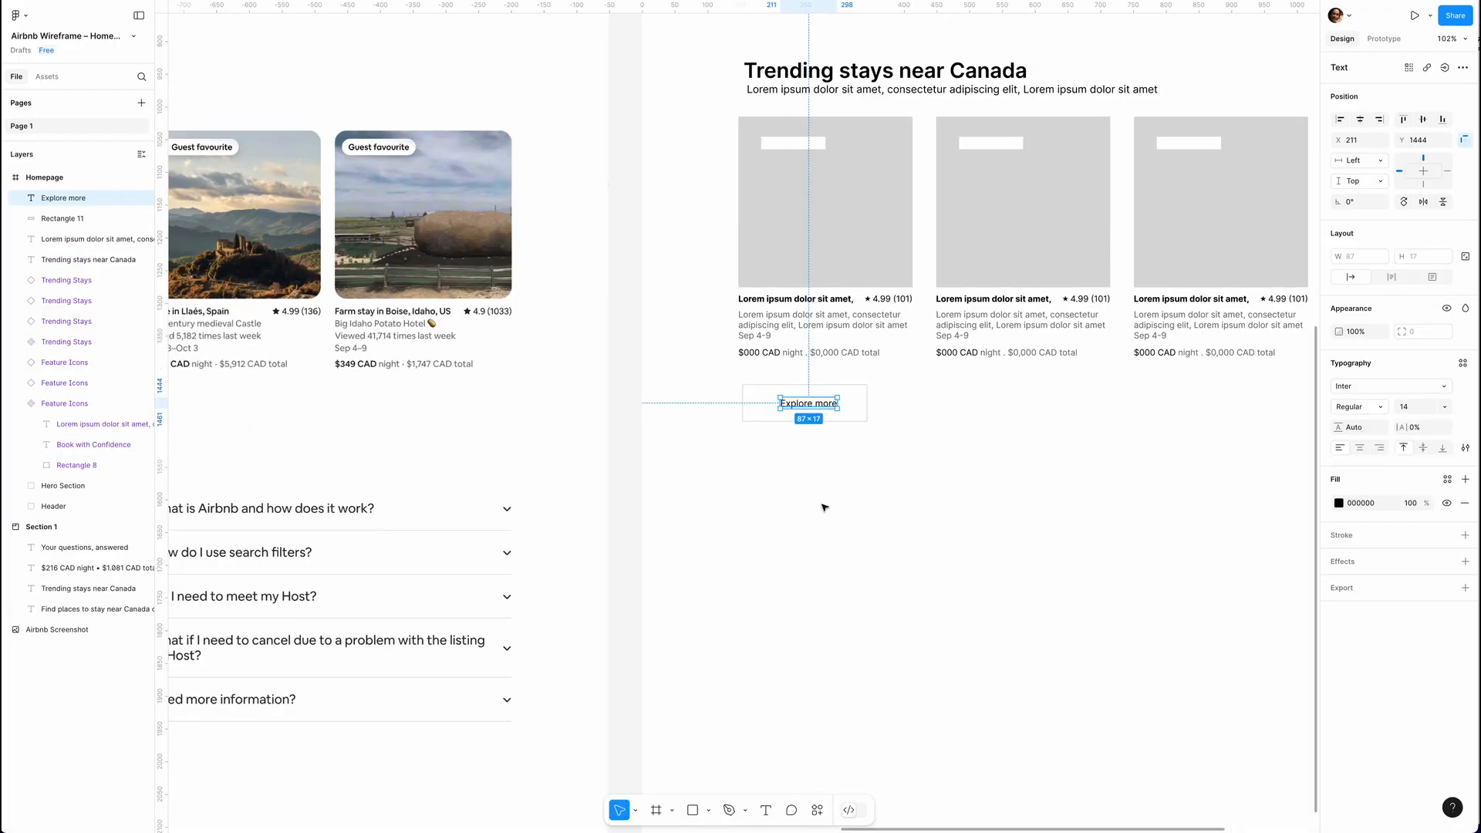
Add the heading "Your questions, answered" in Inter Semi Bold 40 below the Explore more button.
scroll(822, 506, down, 5)
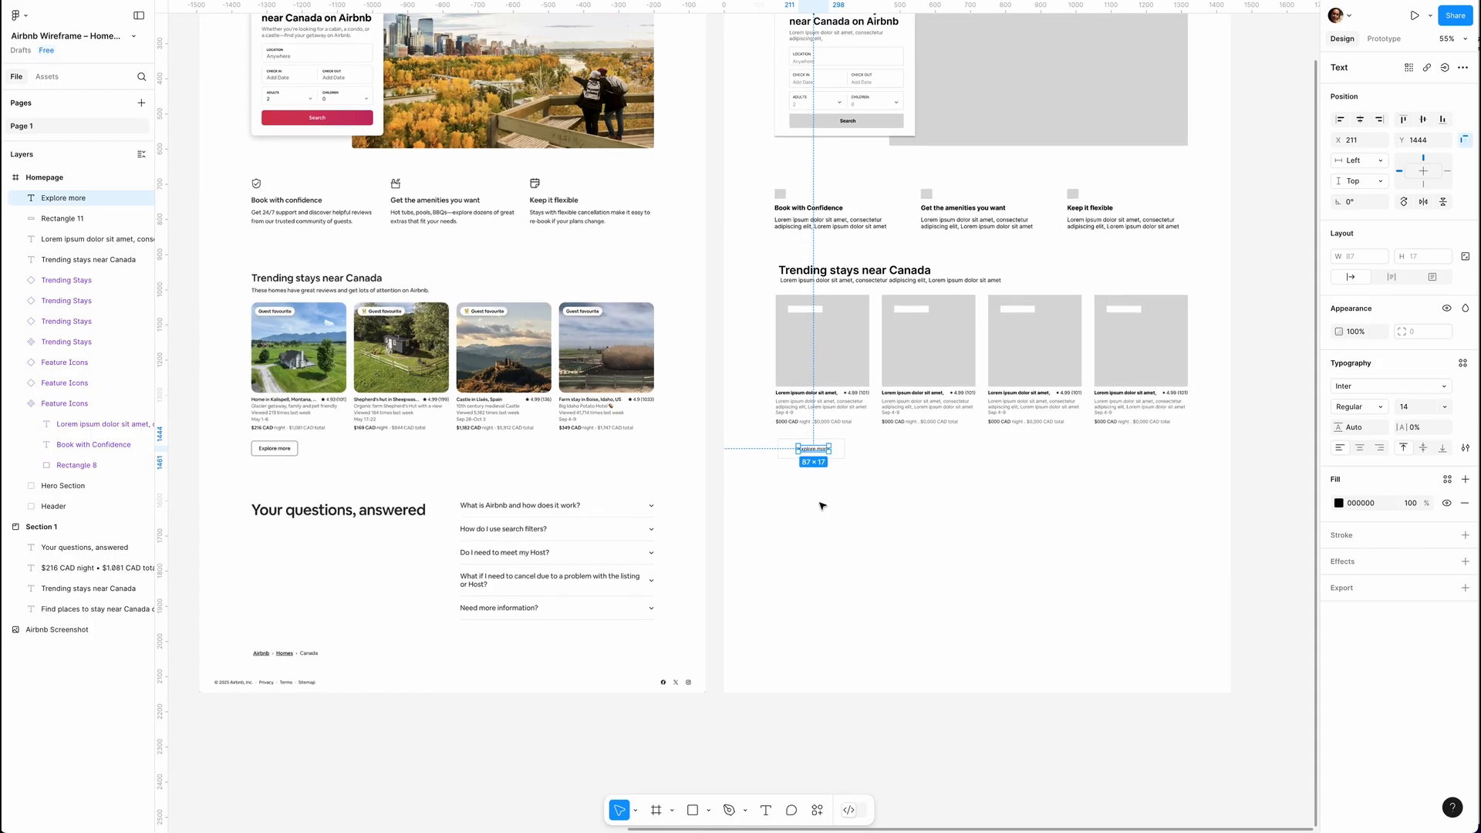
click(777, 532)
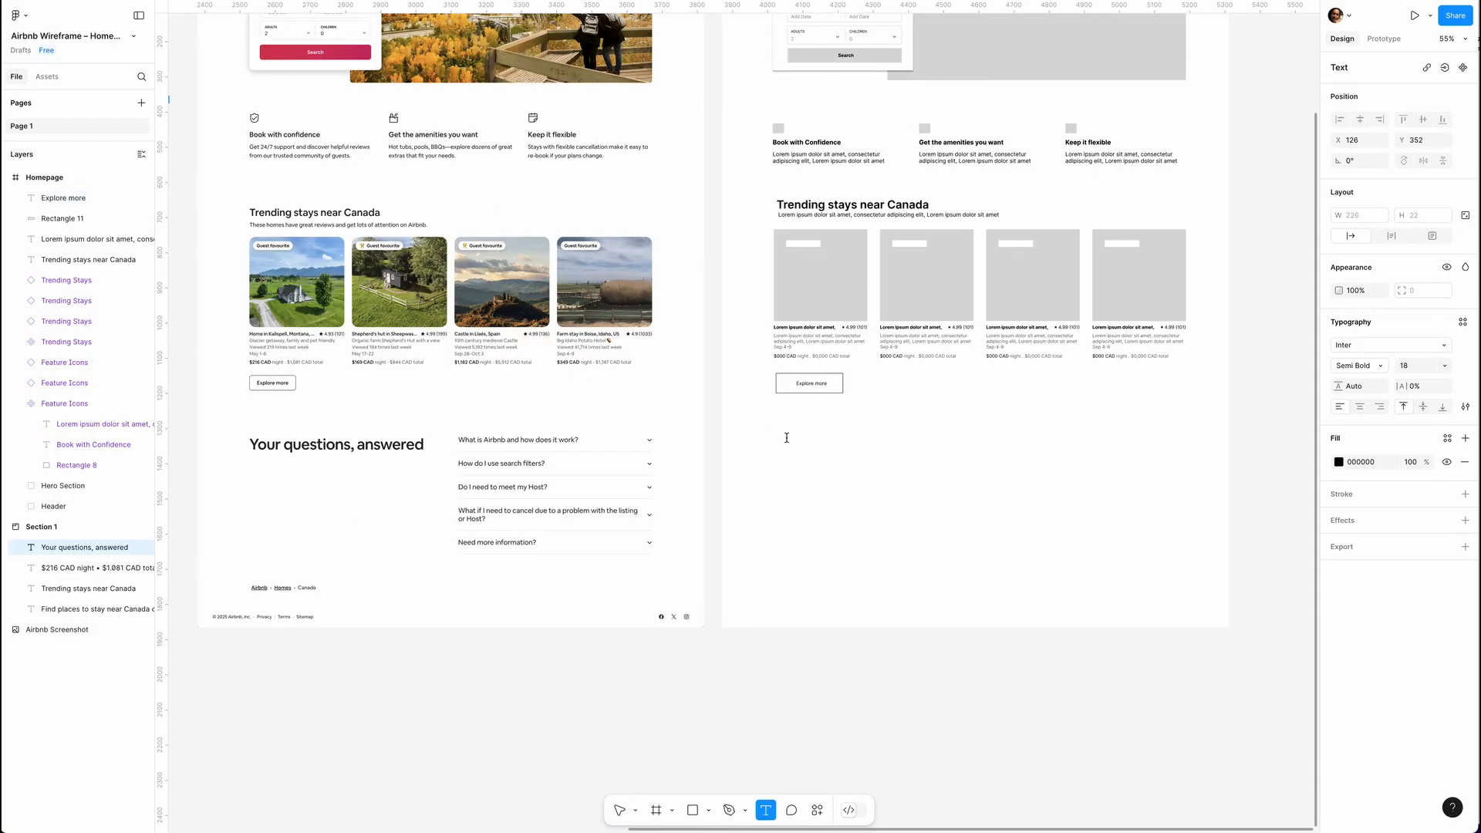
click(787, 435)
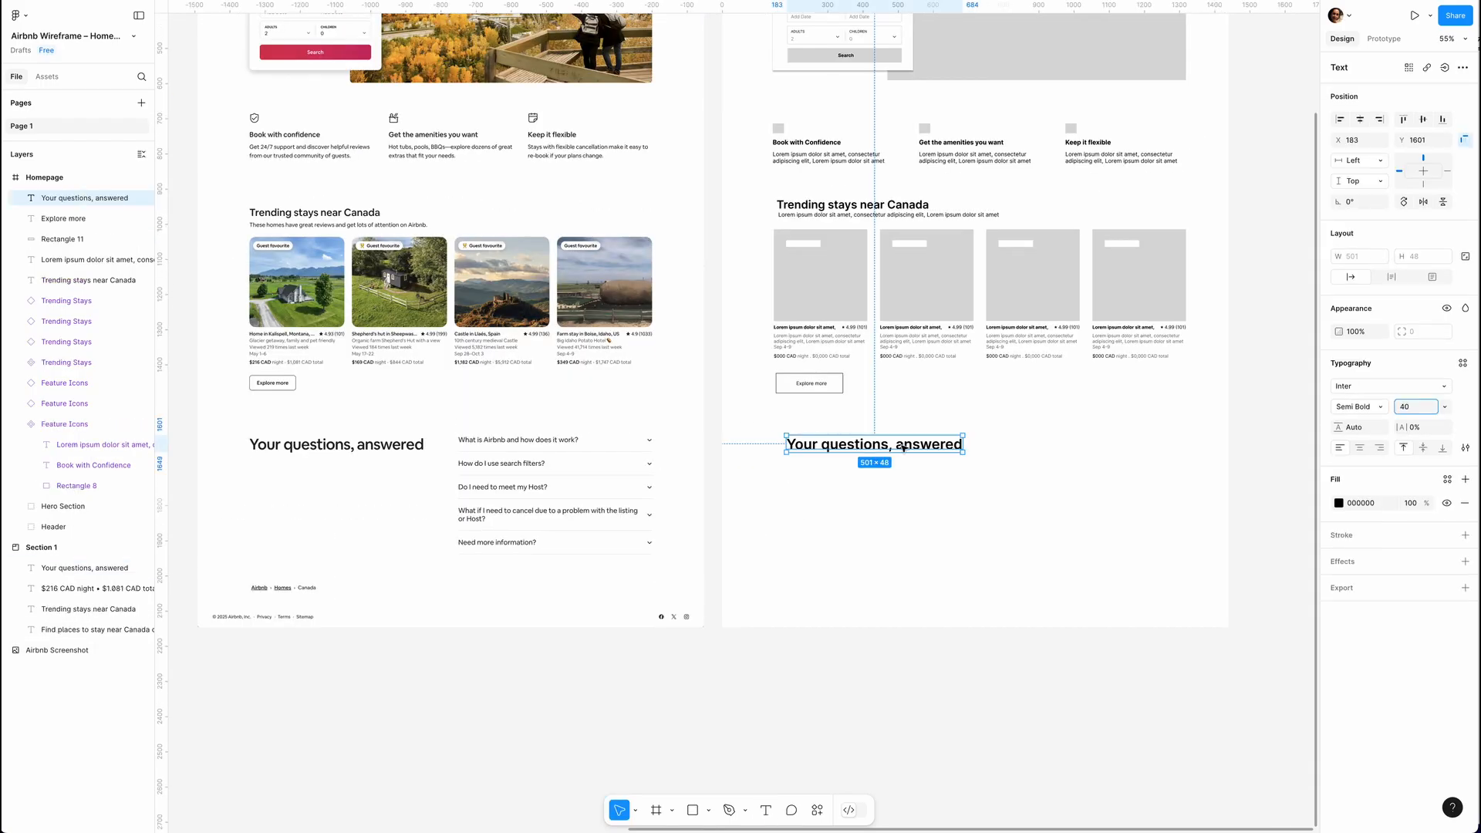
mouse_move(908, 449)
mouse_down()
mouse_move(887, 438)
mouse_move(898, 445)
mouse_up()
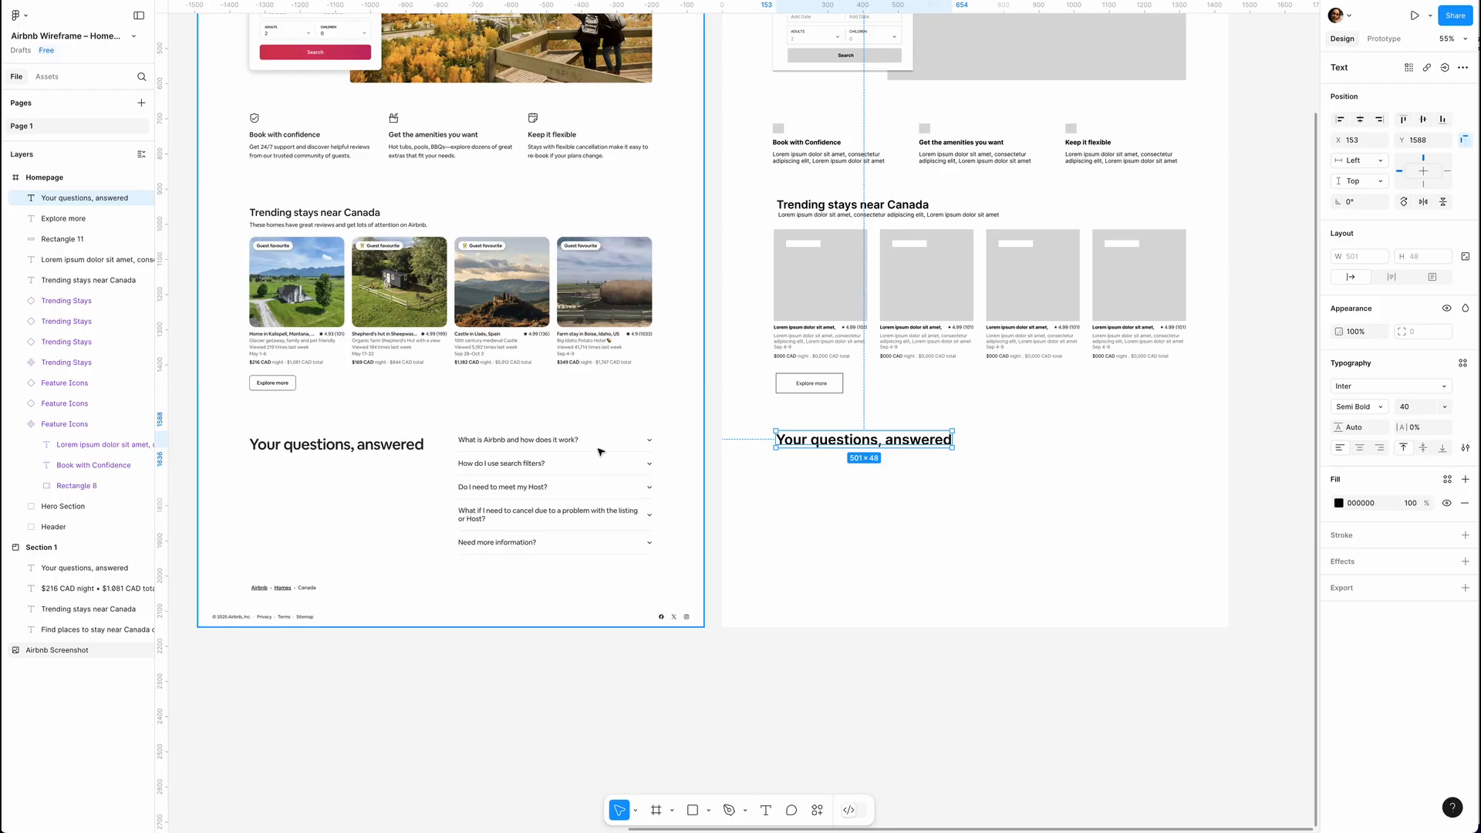
Add the size 16 question text "Lorem ipsum dolor sit amet, consectetur elit, Lorem?" beside the questions heading.
key(t)
drag(1016, 434, 1187, 453)
text(Lorem ipsum dolor sit amet, consectetur elit, Lorem)
key(Escape)
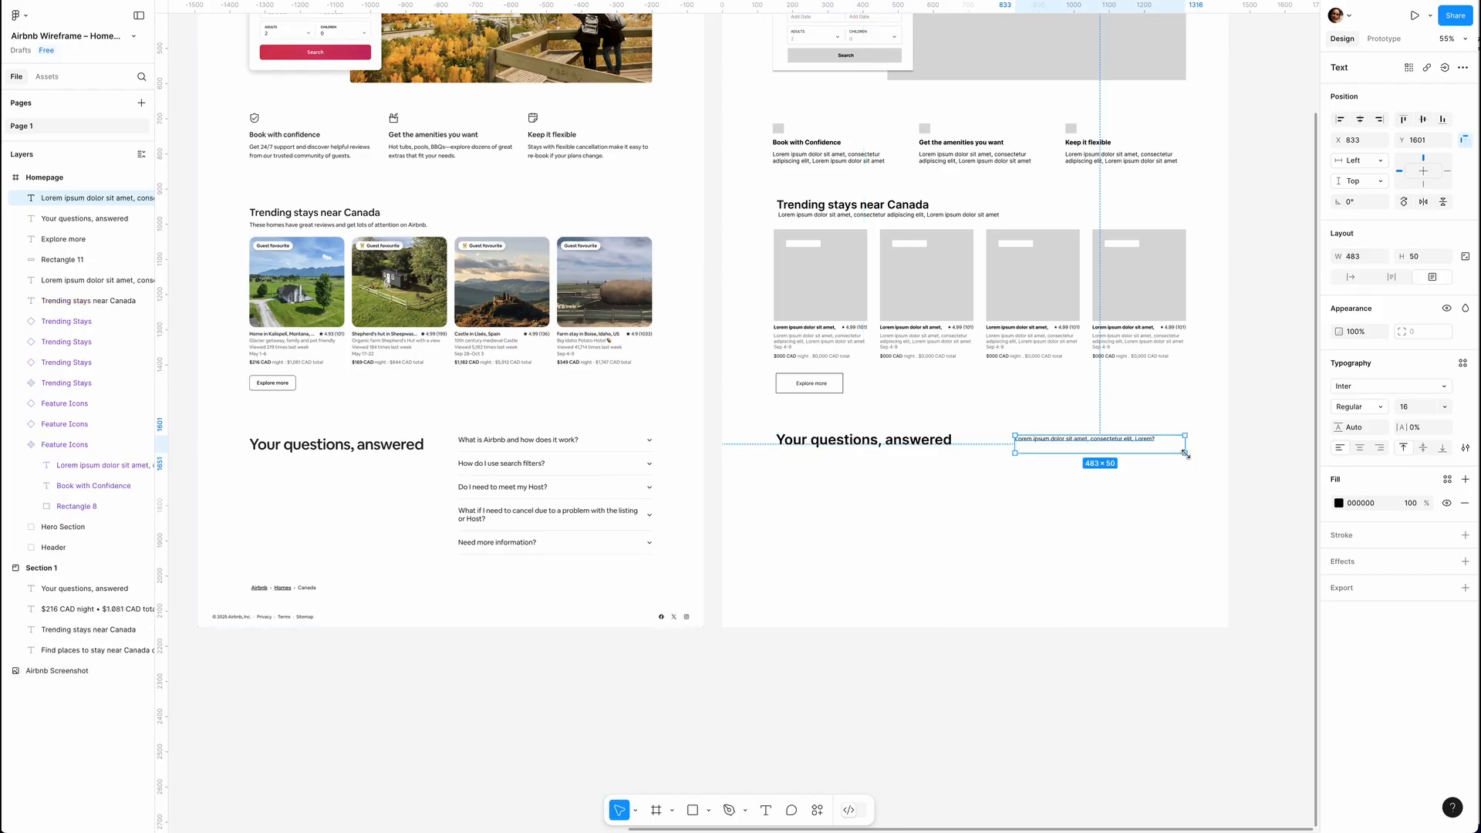
double_click(1186, 453)
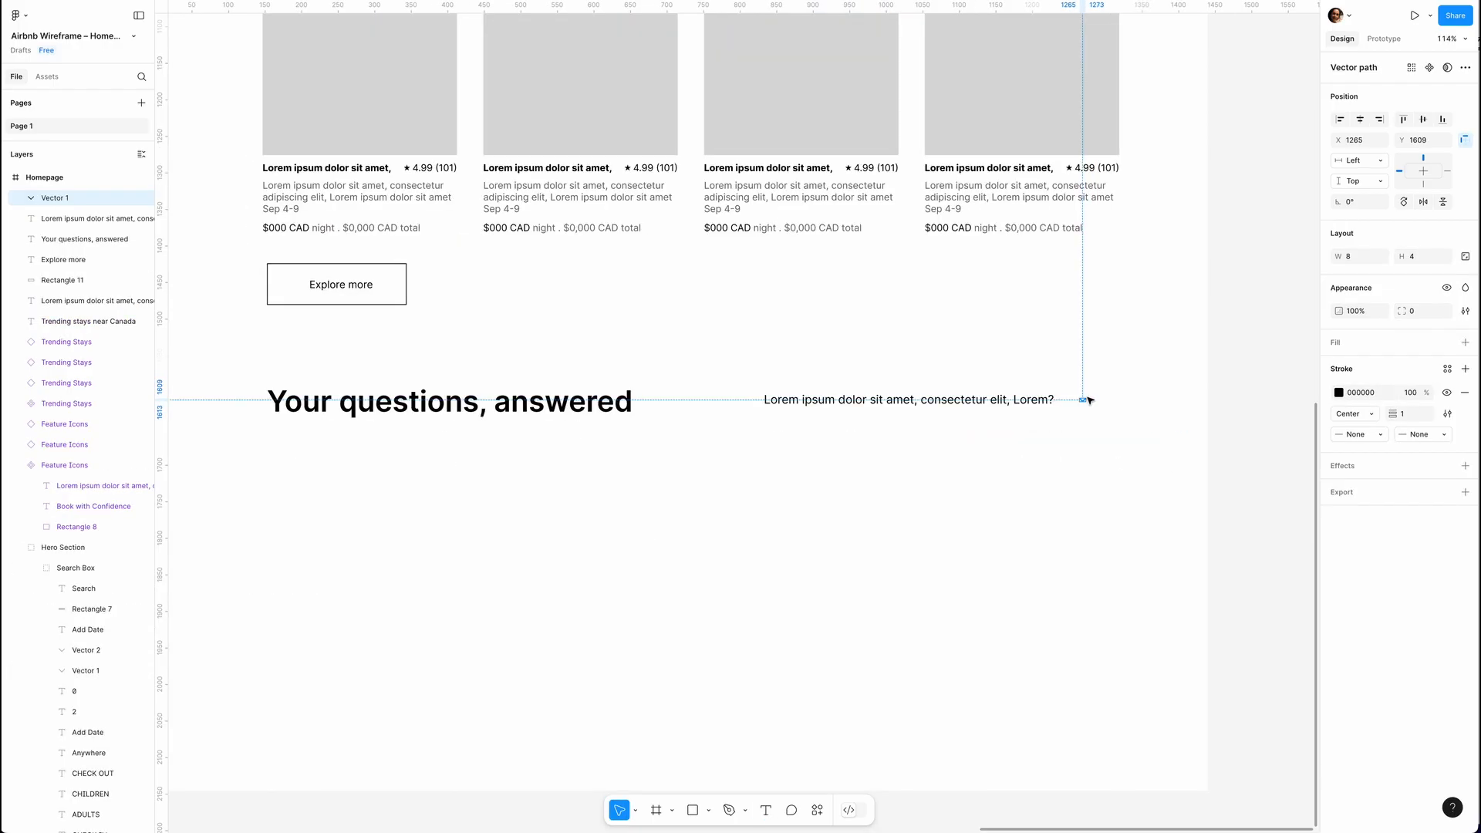
Enlarge the chevron after the question to 18 by 9, draw a divider line under the question and align the chevron with its end.
scroll(1080, 392, up, 5)
drag(1080, 391, 1091, 381)
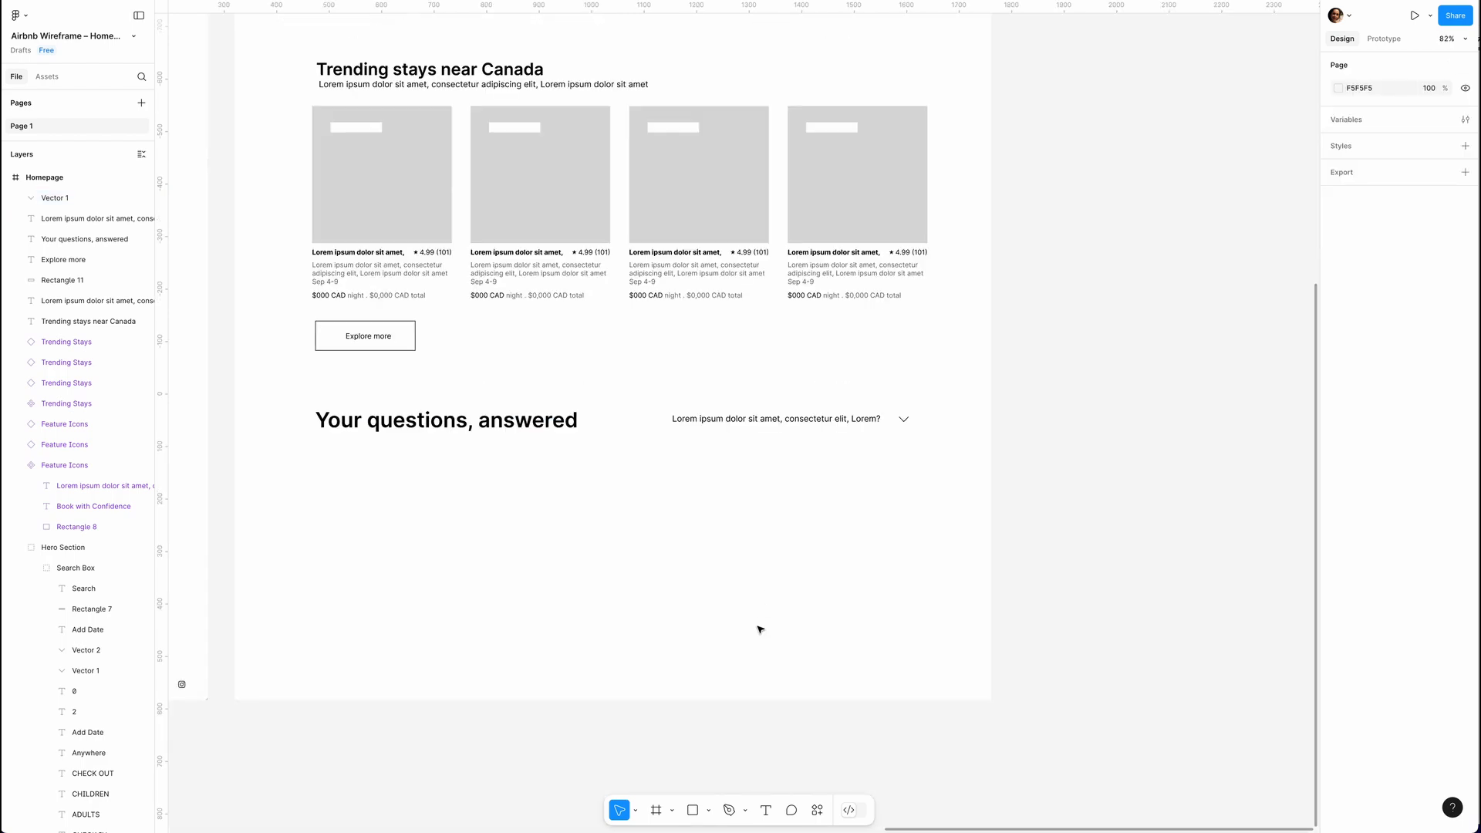
key(l)
mouse_move(674, 434)
mouse_down()
mouse_move(909, 434)
mouse_move(921, 419)
mouse_up()
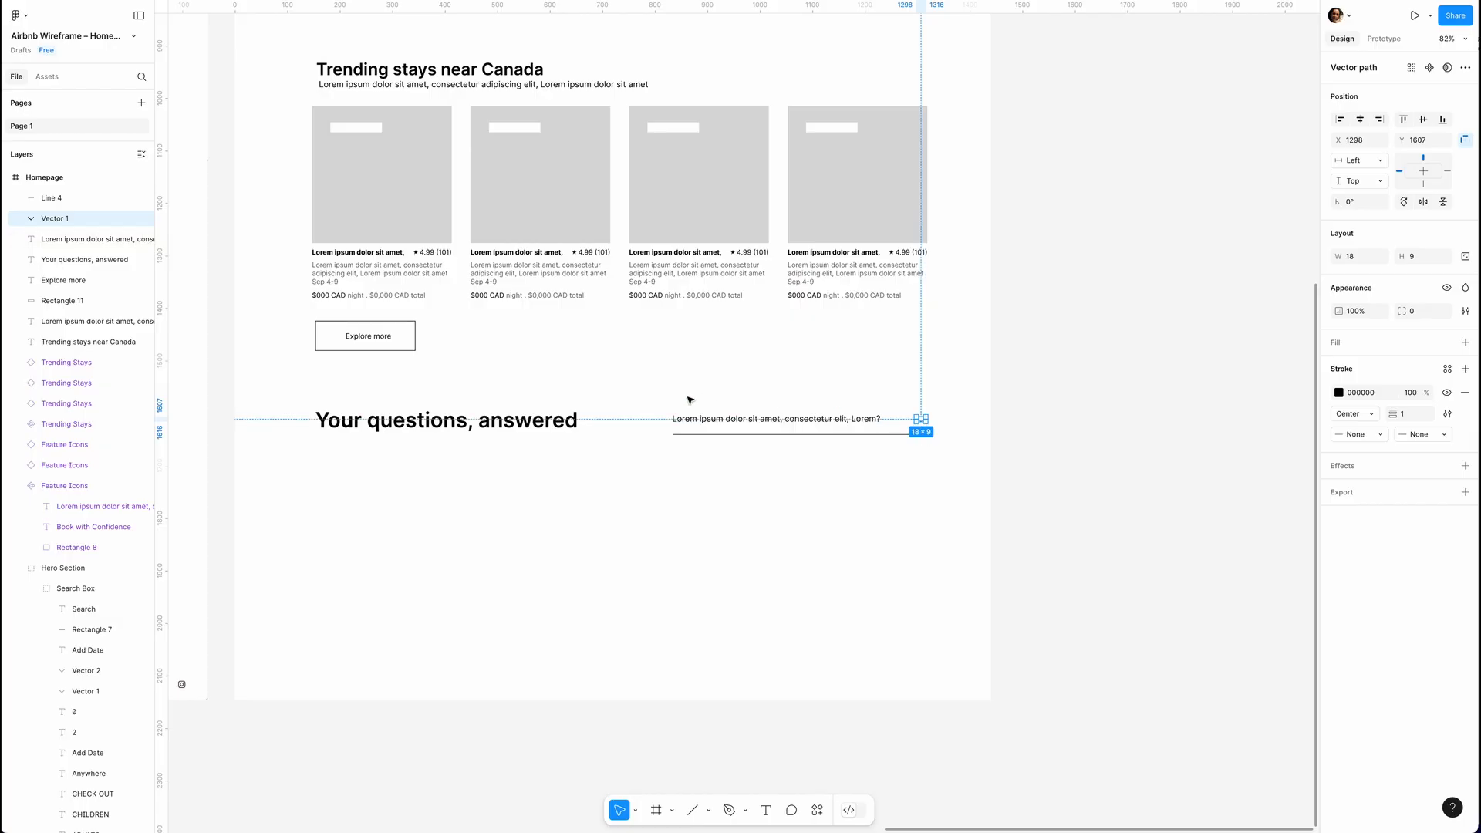
Create a component from the question text, chevron and divider line and name it Q&A.
drag(651, 397, 930, 448)
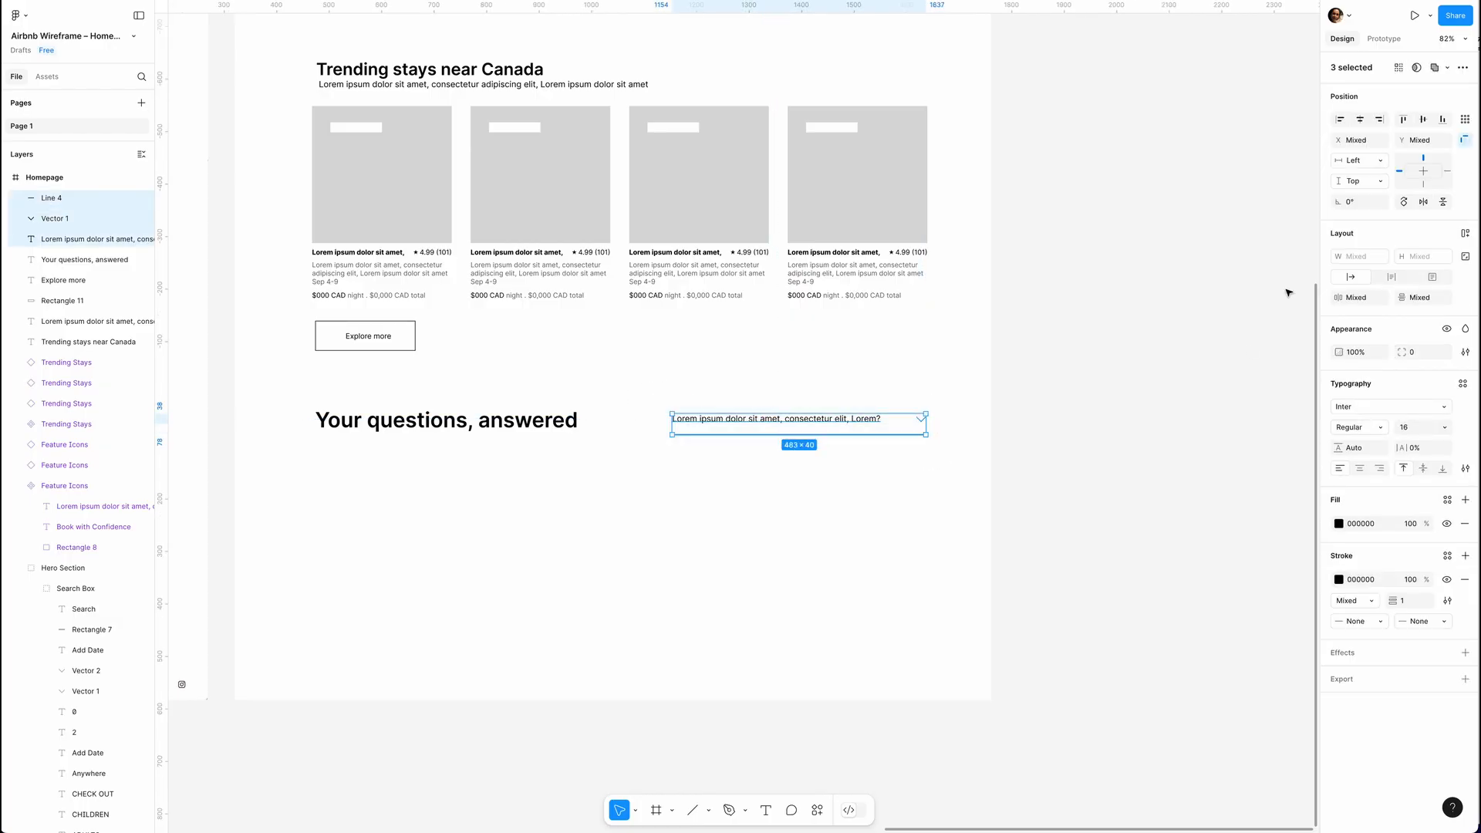
click(1460, 71)
click(1380, 102)
key(ctrl+r)
text(Q&A)
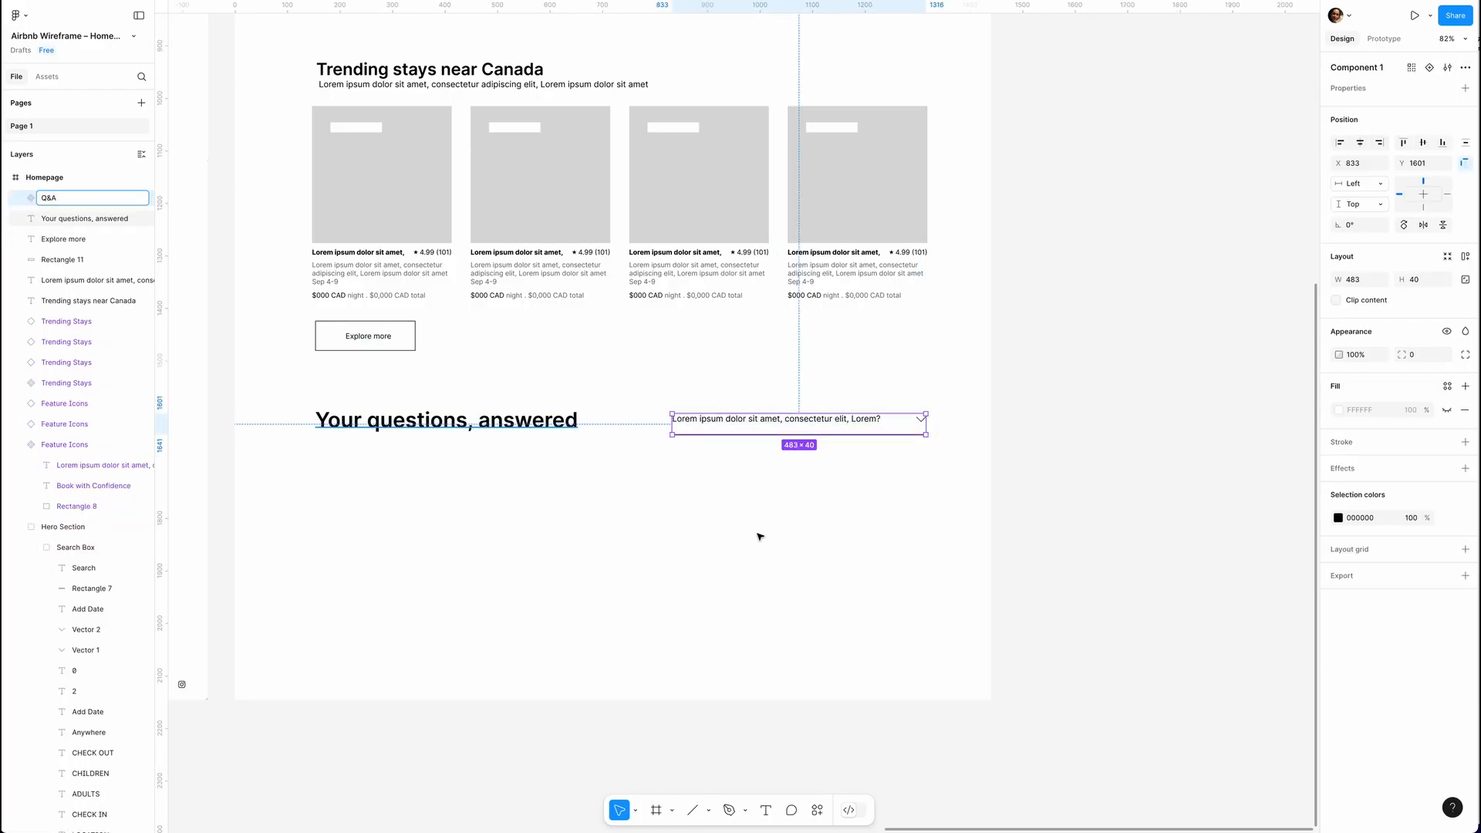
click(768, 540)
Duplicate the Q&A component downward into an evenly spaced column of five with gaps of 33.
click(751, 423)
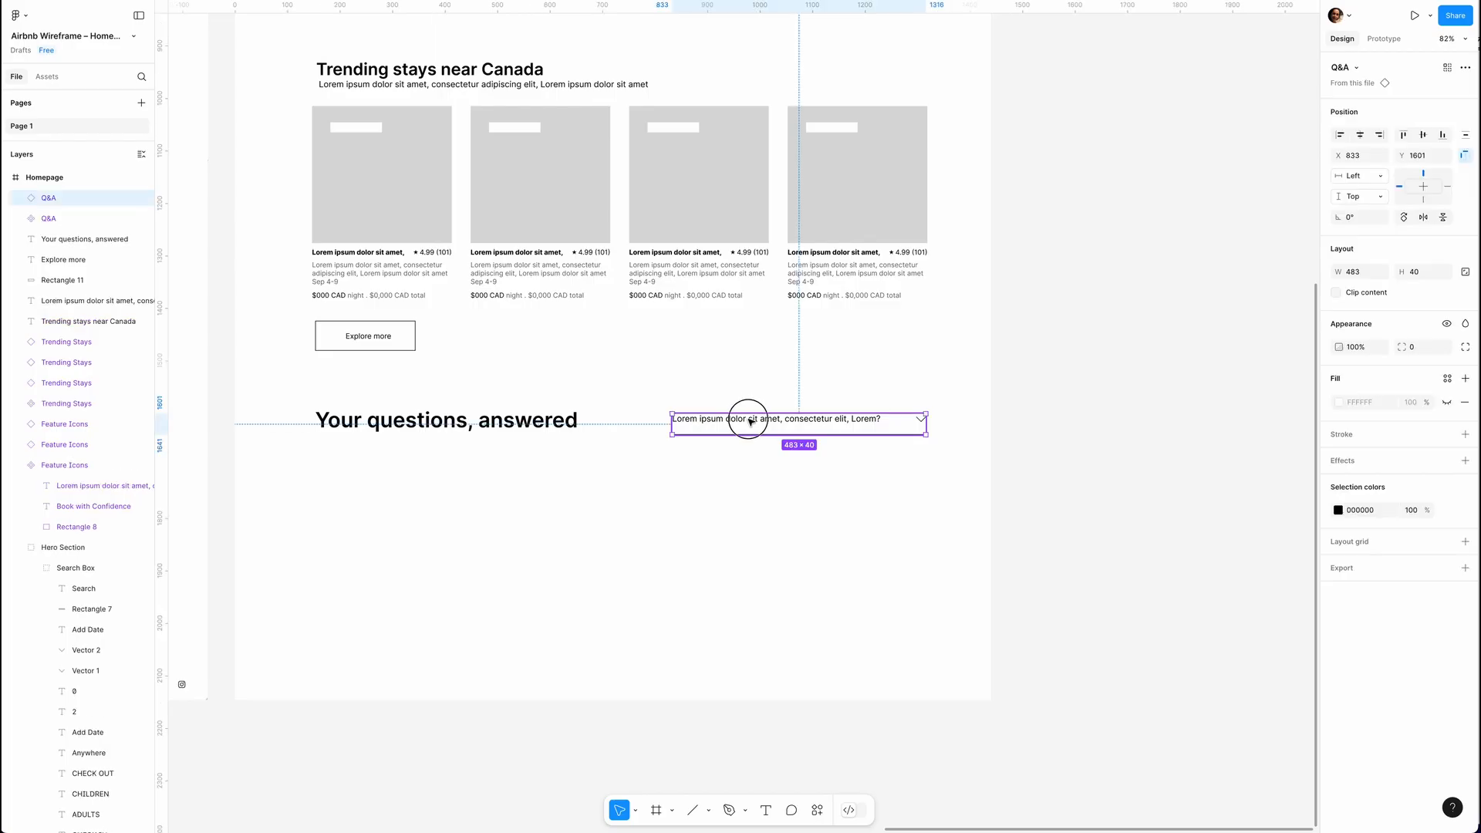
drag(751, 422, 748, 461)
key(ctrl+d)
key(ctrl+d)
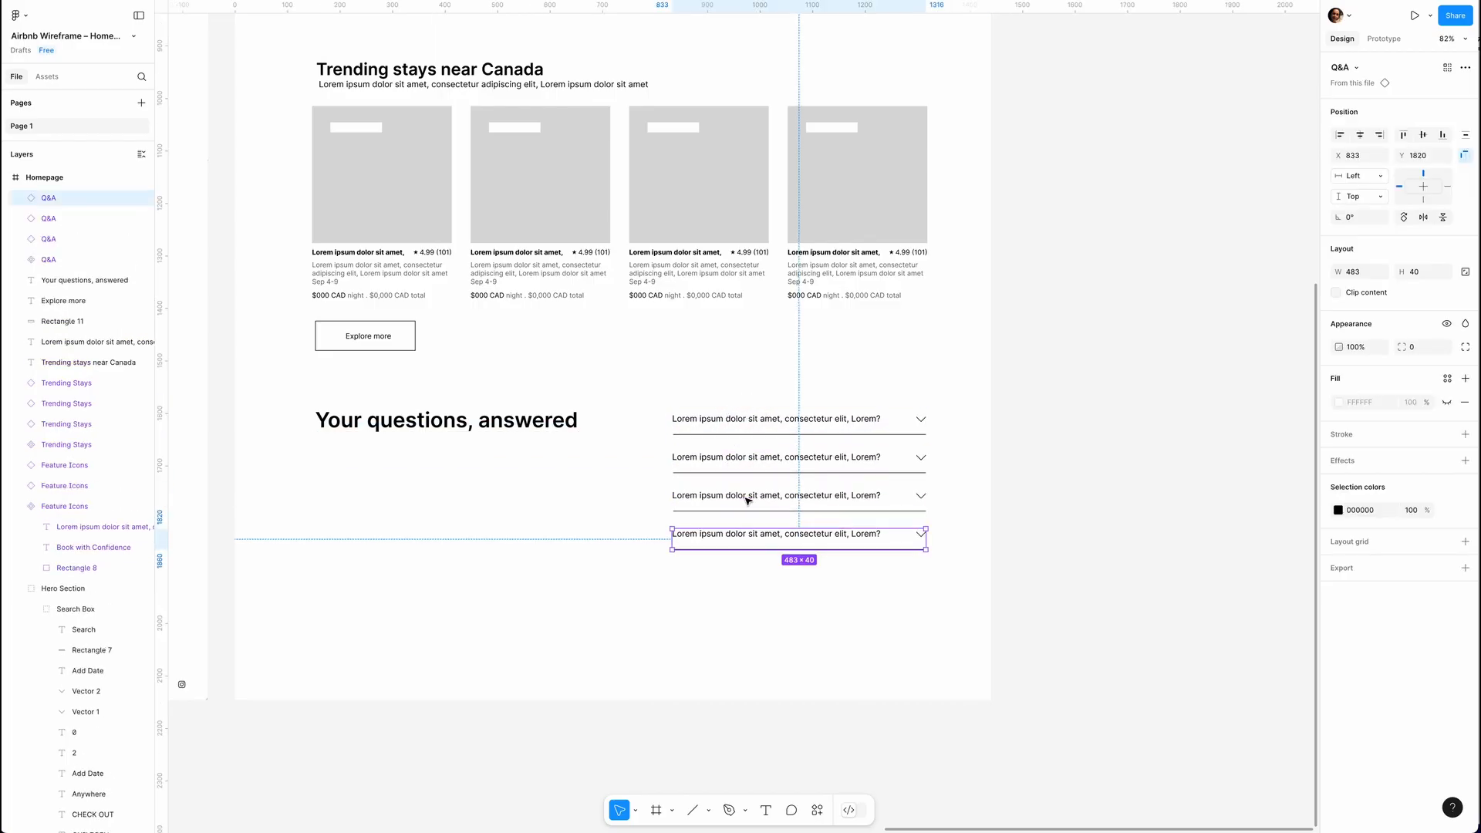
key(ctrl+d)
click(598, 509)
Add a footer with three grey 19 by 18 icon placeholders at one end and three size 14 "Link" texts at the other.
scroll(598, 508, down, 5)
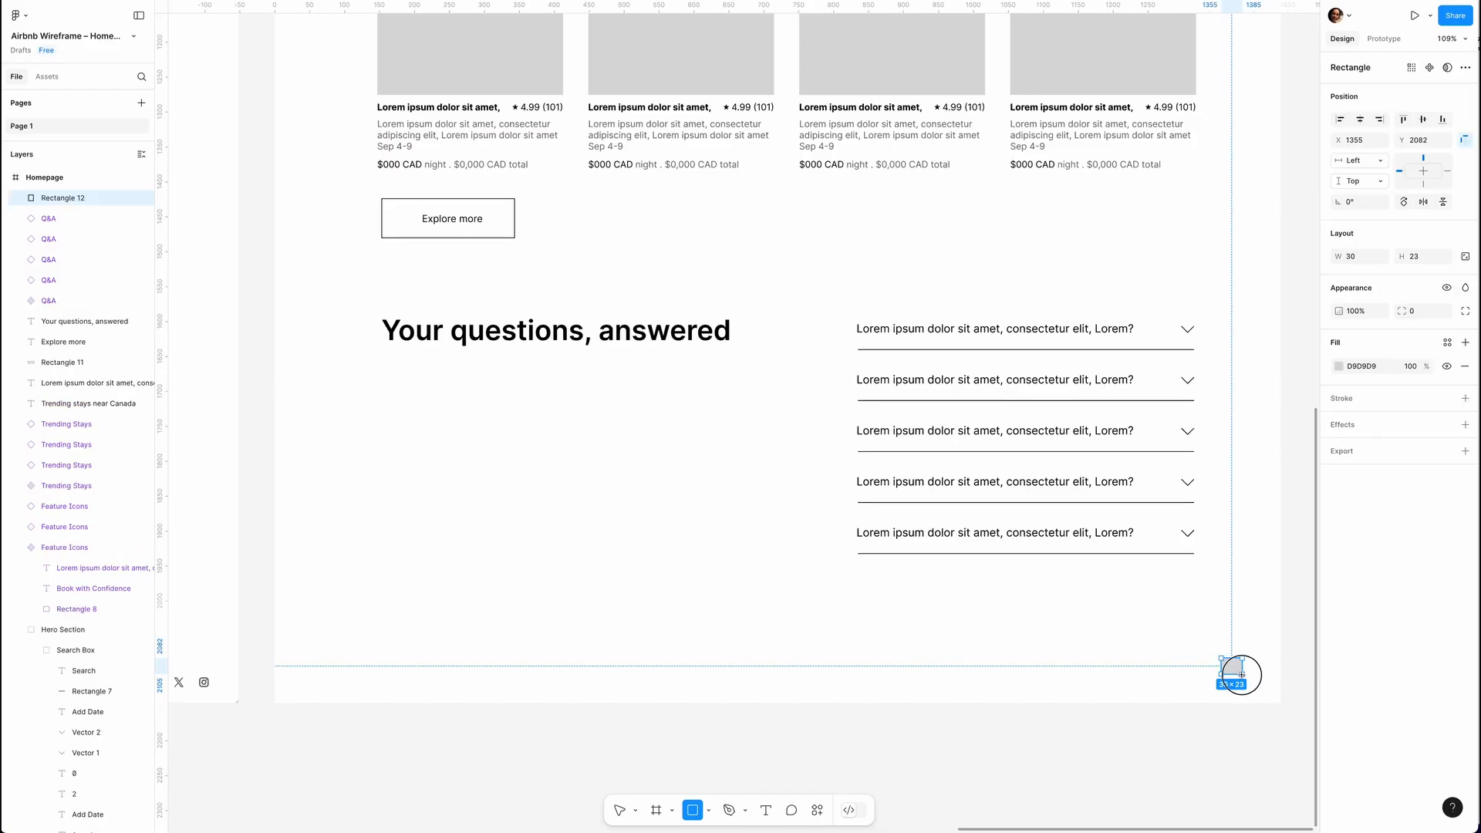
drag(1228, 668, 1179, 668)
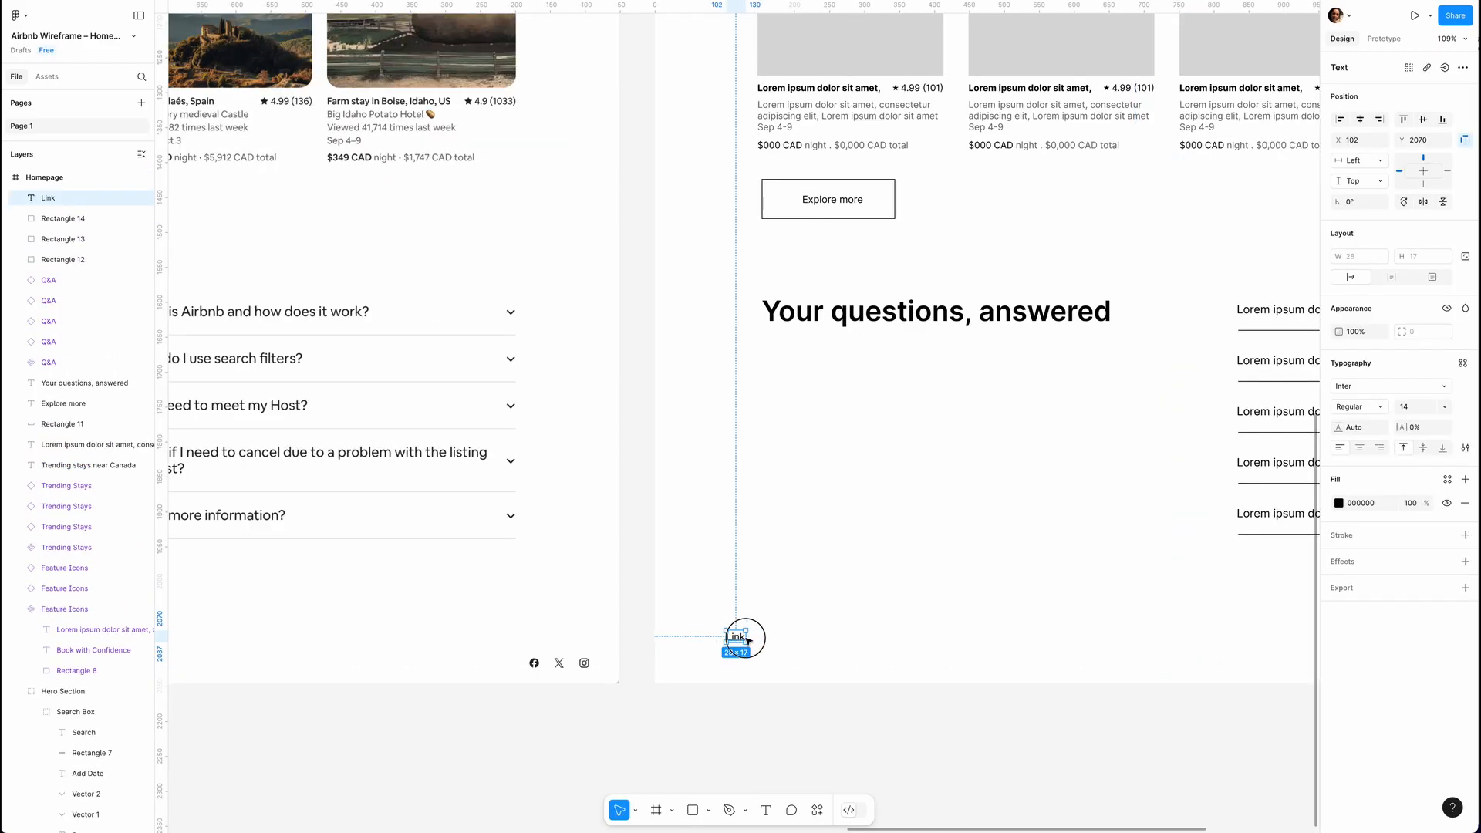
drag(747, 640, 793, 638)
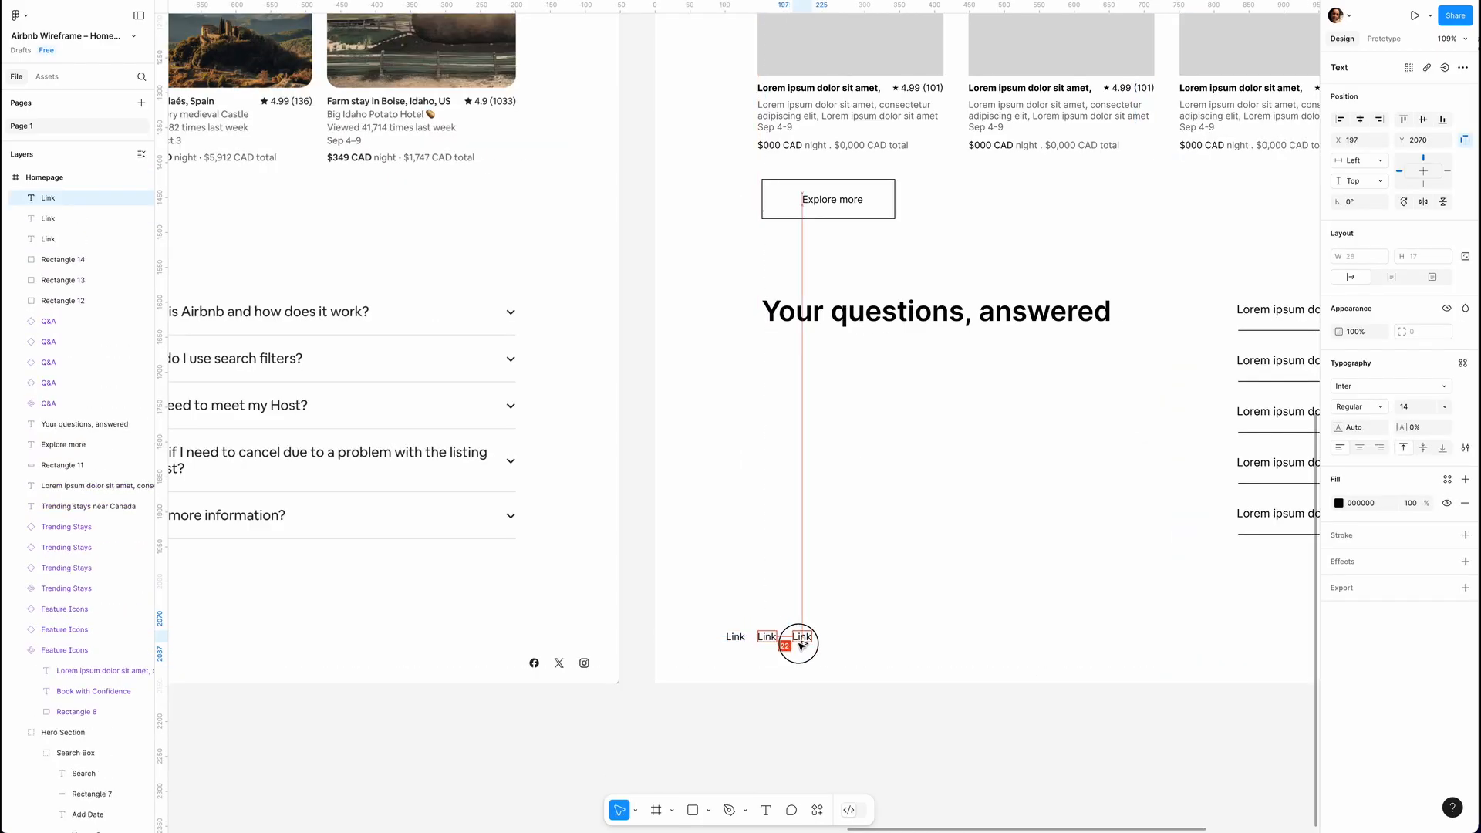